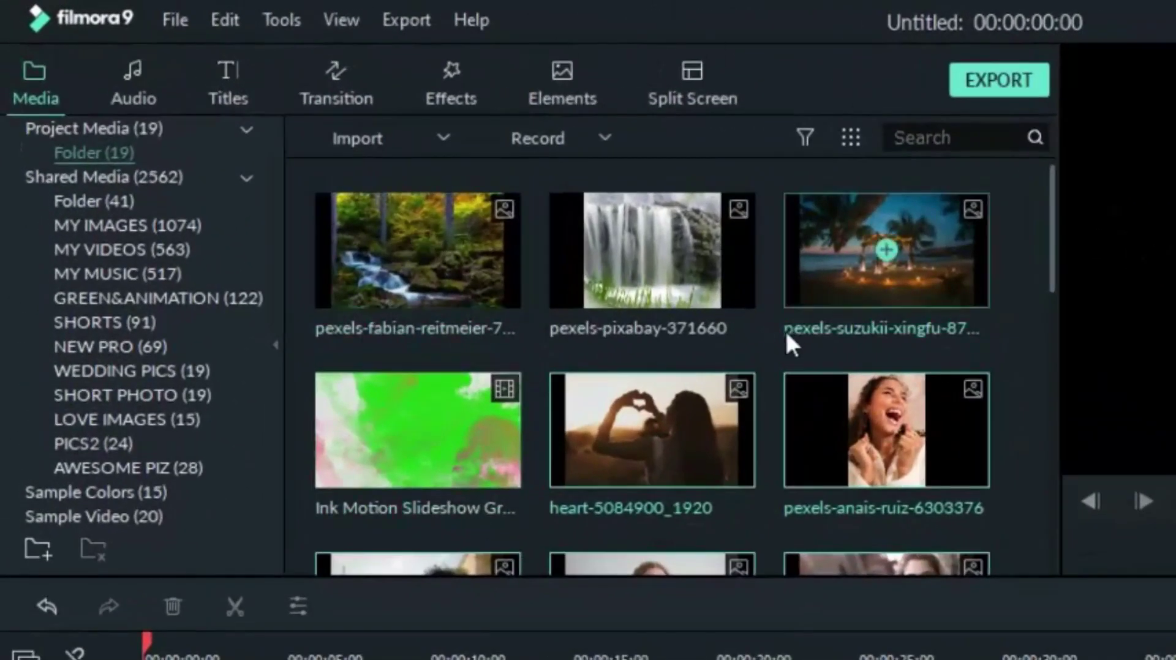
- Preview the Ink Motion Slideshow green-screen clip and look through the project images and the AIR whoosh sounds
double_click(464, 441)
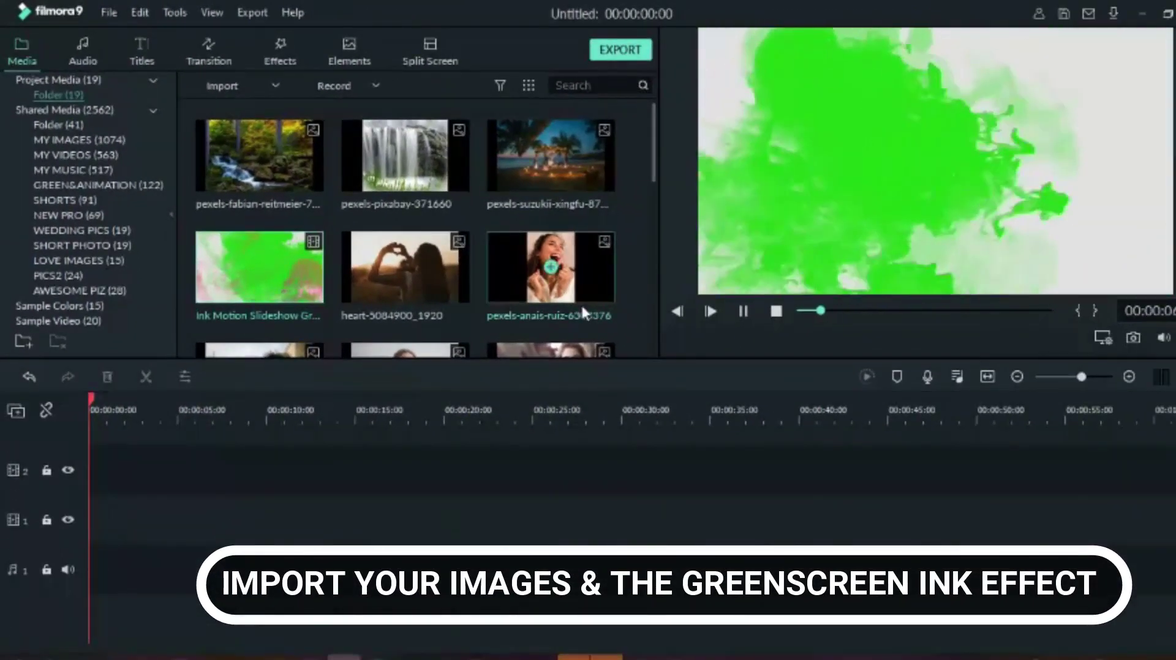
scroll(625, 289, "down", 5)
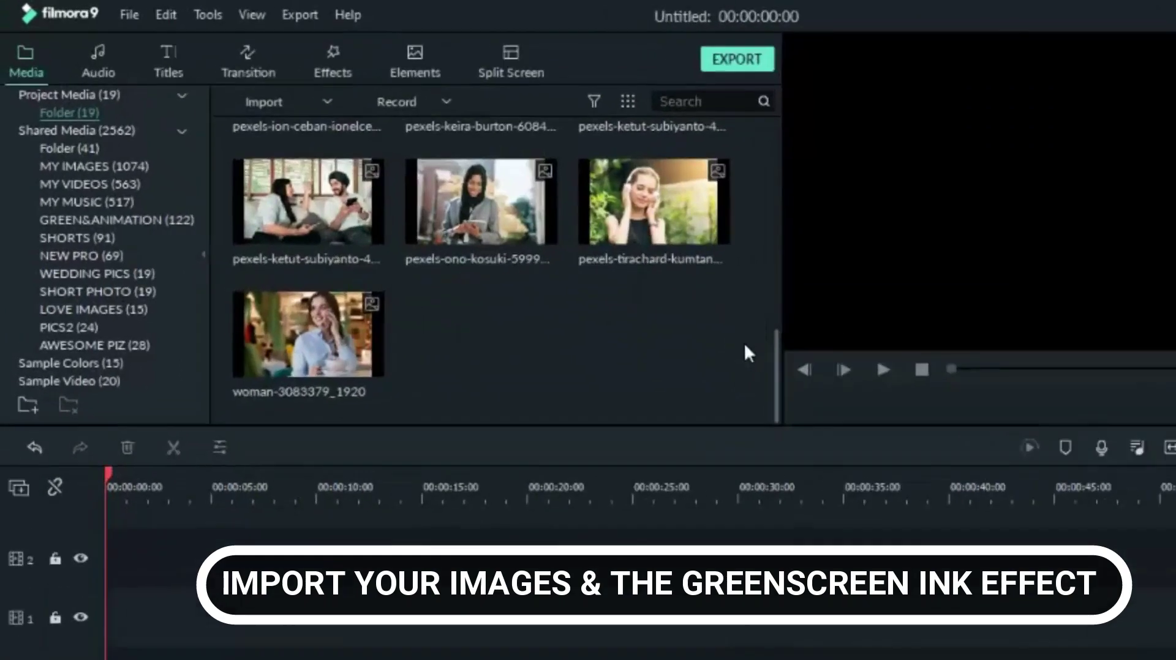
scroll(746, 354, "up", 6)
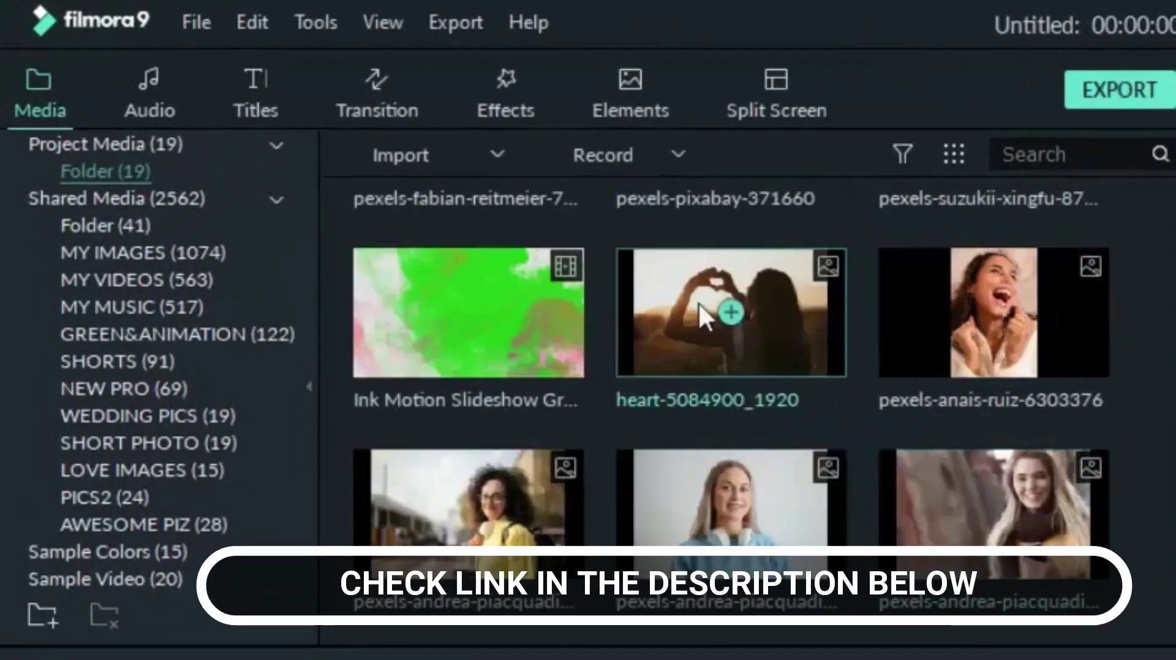
left_click(148, 101)
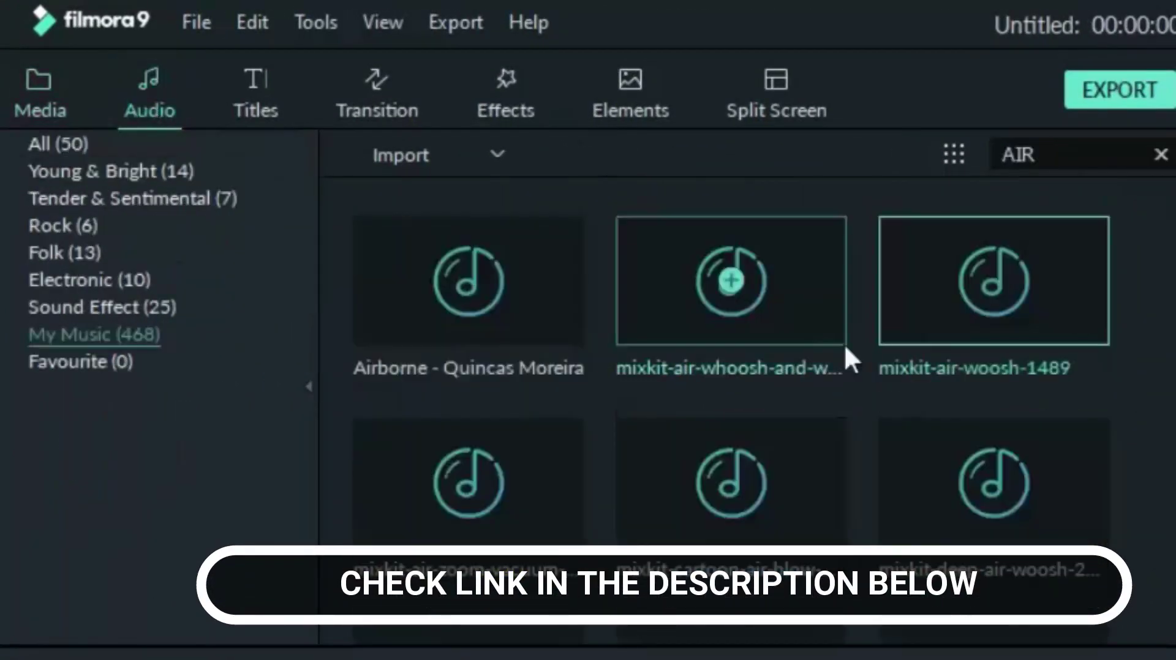
left_click(37, 103)
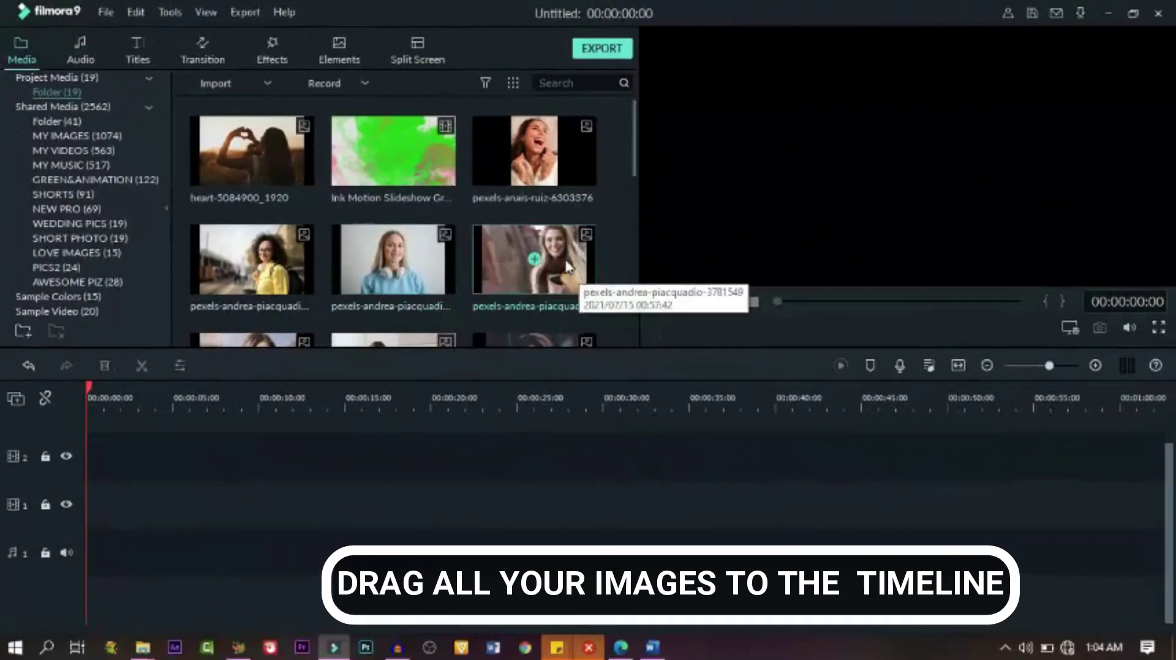
- Place five images back to back on video track 1: scarf woman with phone, laughing woman, heart-5084900_1920, yellow-jacket woman and blue-sweater woman
left_click(567, 265)
left_click_drag(370, 397, 67, 501)
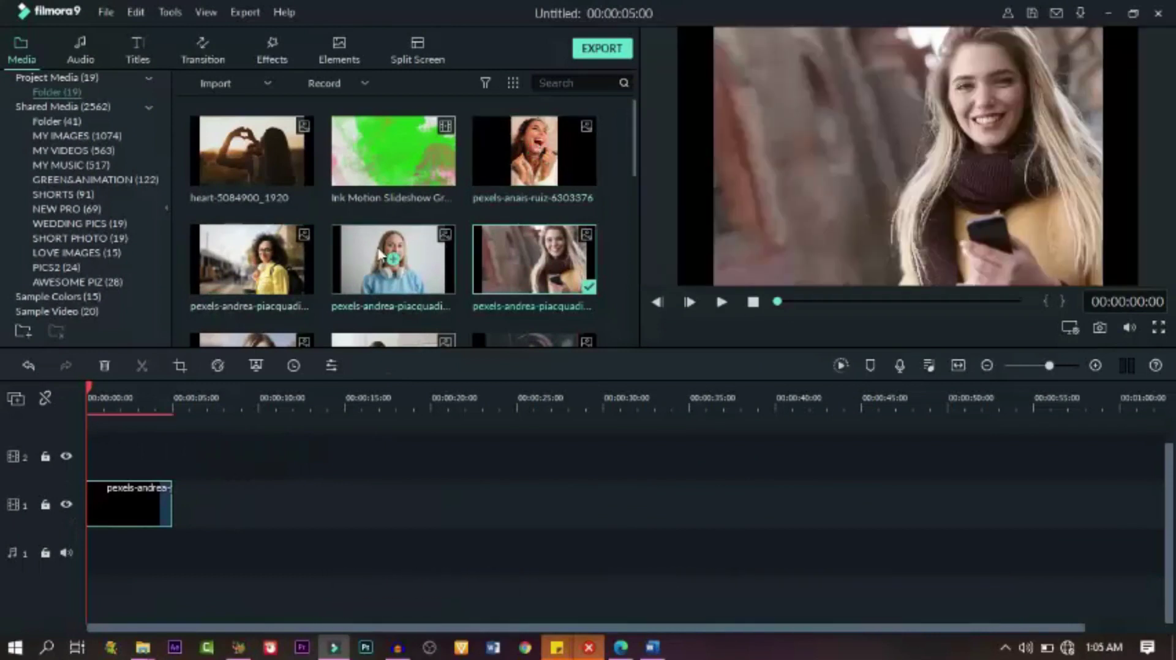
left_click_drag(583, 144, 184, 515)
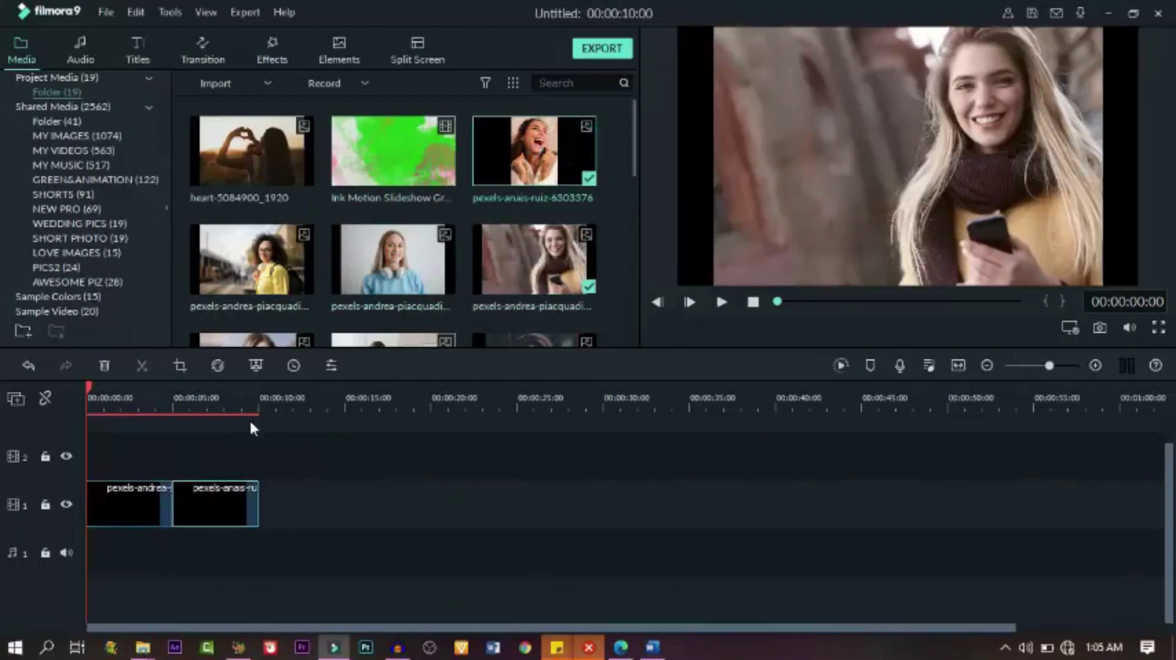
left_click_drag(269, 131, 245, 507)
left_click_drag(284, 242, 392, 521)
left_click(393, 259)
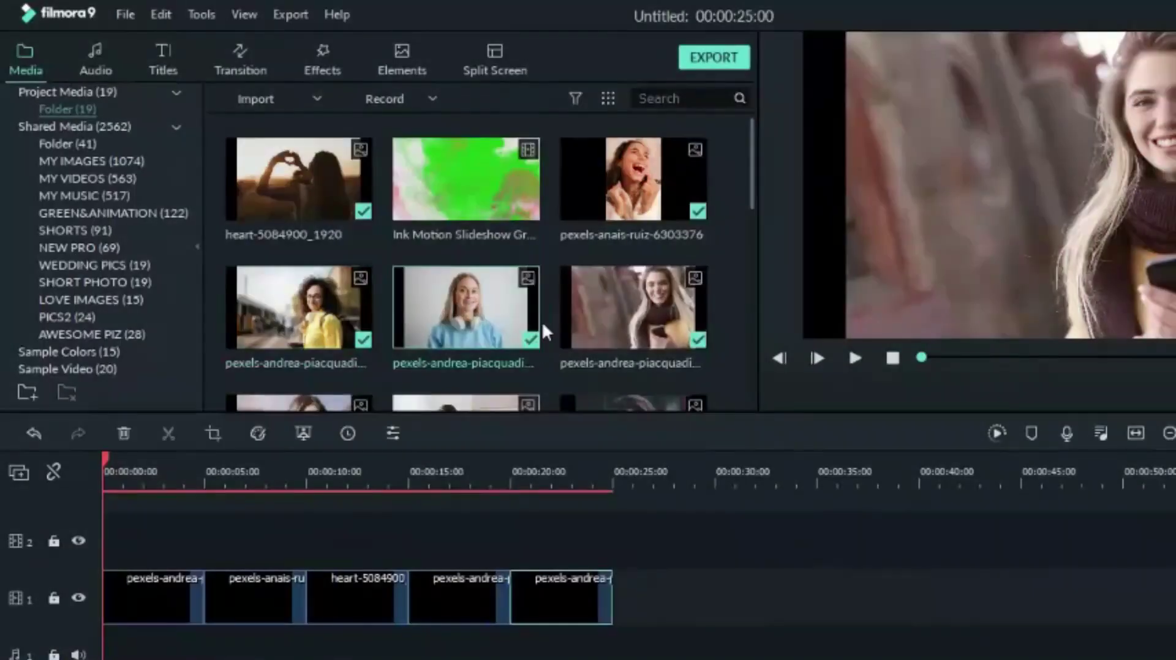
- Append the image of the smiling woman holding a phone and the image of the woman at a desk to video track 1
scroll(546, 333, "down", 2)
left_click_drag(633, 177, 674, 597)
left_click_drag(466, 306, 766, 598)
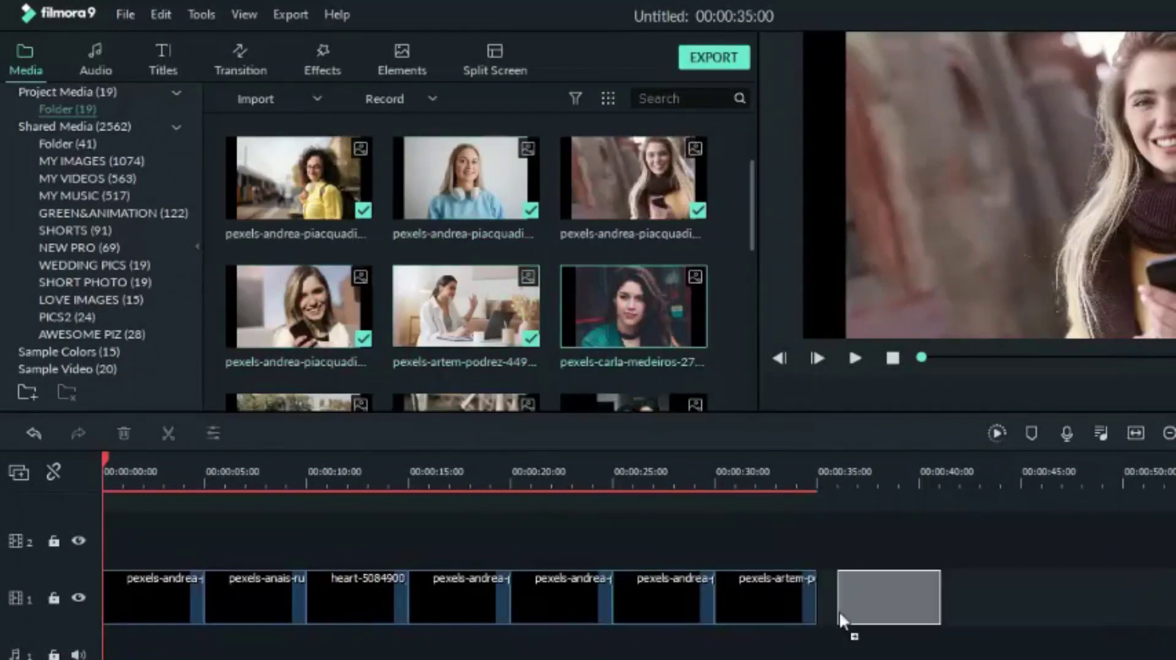
scroll(490, 276, "down", 2)
scroll(475, 312, "down", 2)
scroll(476, 311, "up", 4)
- Append five more images to video track 1, including a second desk image, the teal-jacket portrait, the reeds shot and the couple portrait
left_click_drag(466, 177, 870, 597)
left_click_drag(633, 178, 1017, 597)
left_click_drag(299, 303, 1121, 597)
left_click_drag(465, 304, 1164, 598)
left_click_drag(633, 304, 1175, 597)
- Append the last four images to video track 1: woman-3083379_1920, the seated couple, the woman with a tablet and the woman with headphones
scroll(465, 276, "down", 1)
left_click_drag(115, 325, 1041, 598)
left_click_drag(115, 196, 980, 597)
left_click_drag(282, 196, 888, 599)
left_click_drag(451, 196, 966, 611)
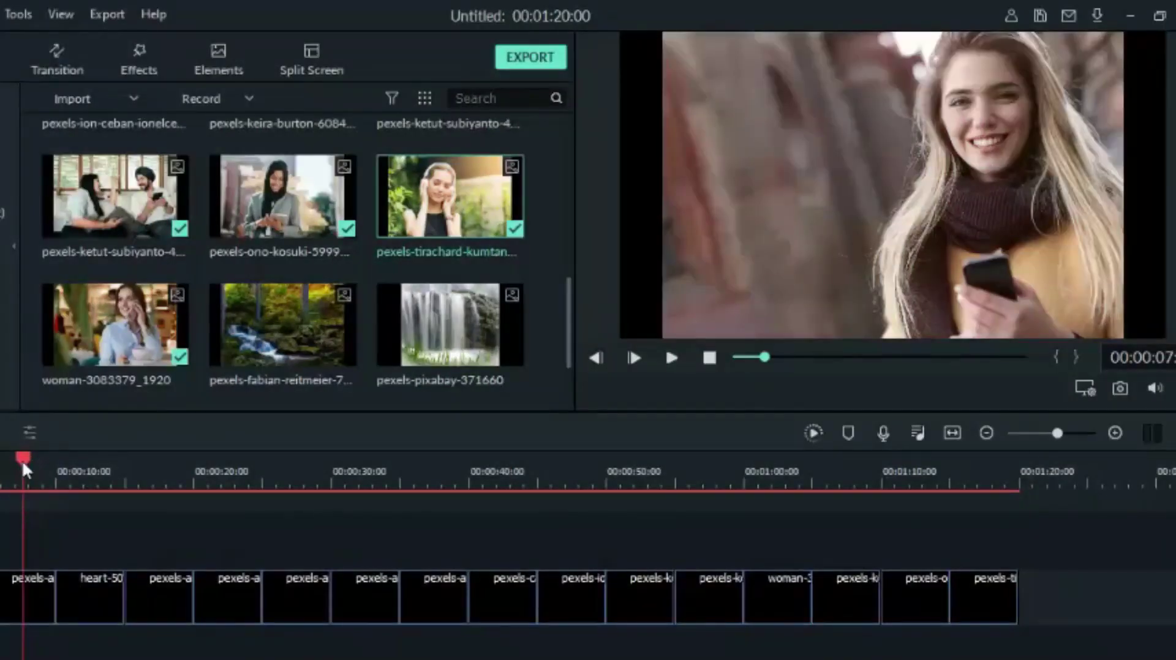
- Crop the first timeline clip to a 16:9 ratio, with the crop frame aligned to the top of the picture
left_click_drag(52, 472, 197, 501)
left_click_drag(433, 517, 650, 527)
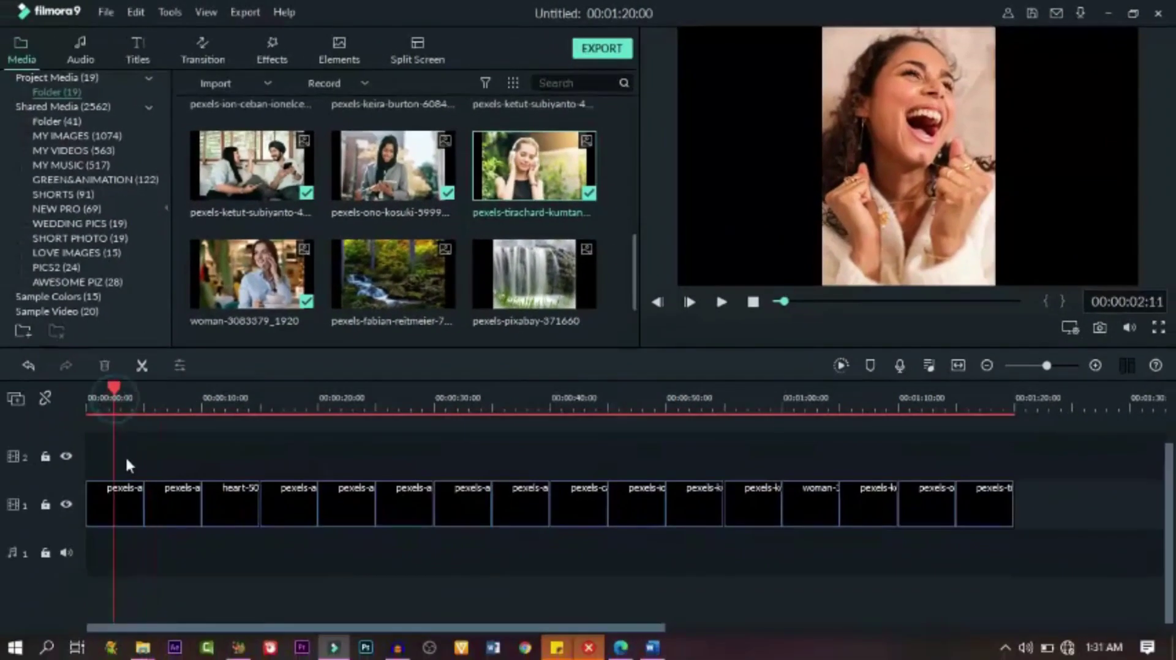
left_click(116, 496)
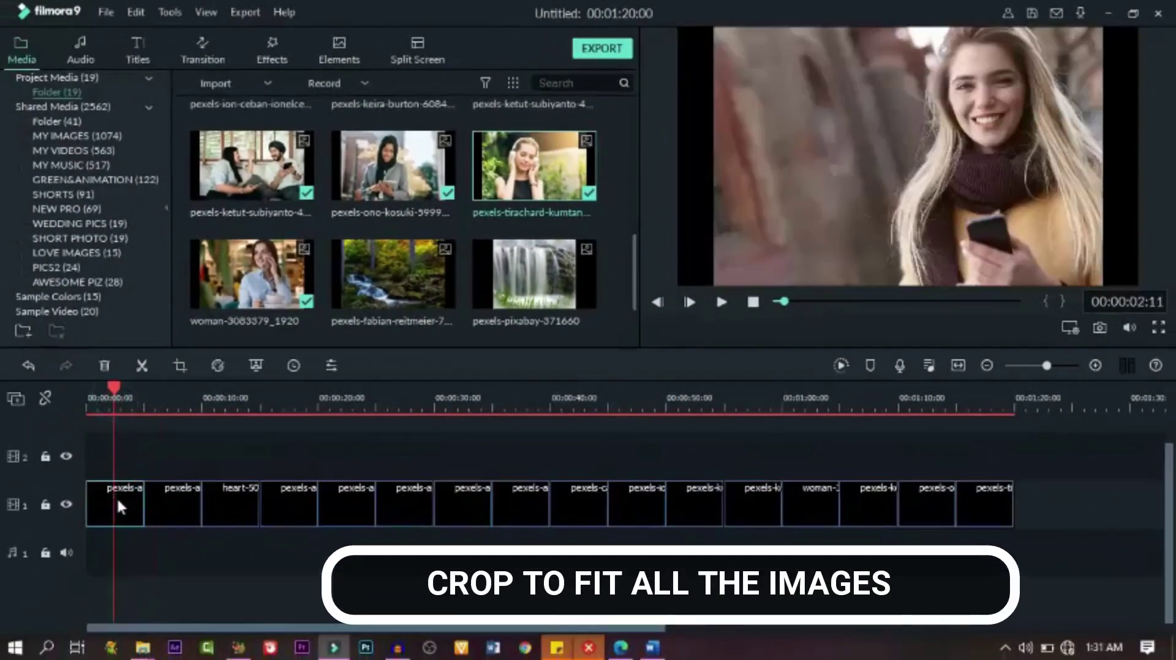
right_click(116, 493)
left_click(116, 492)
right_click(116, 493)
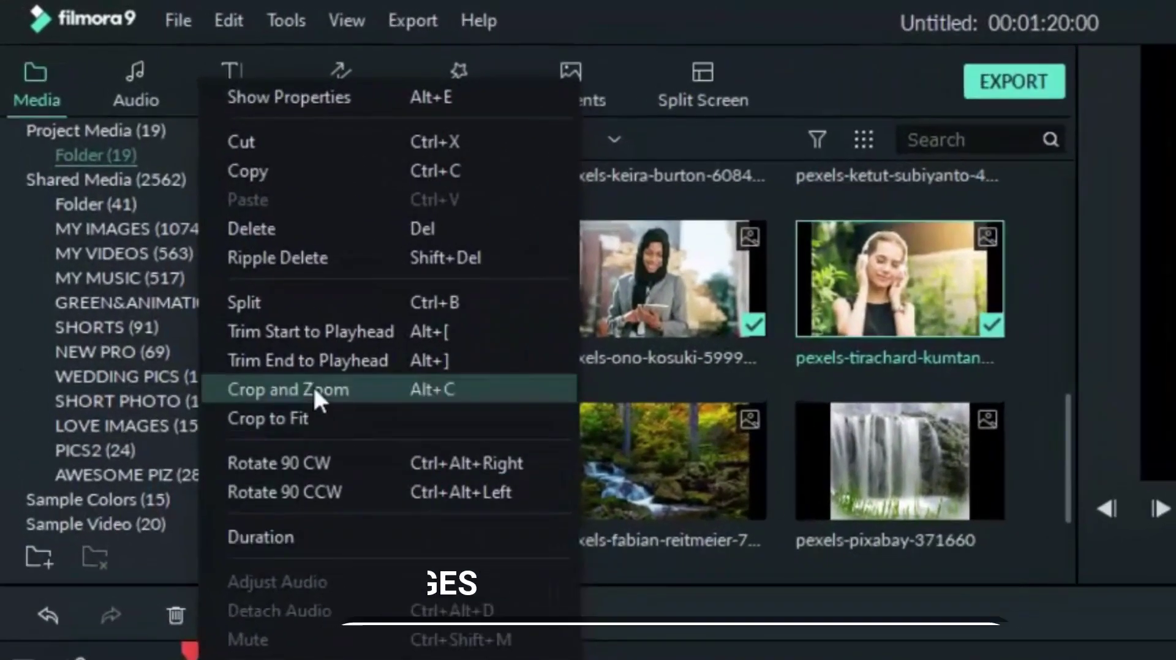
left_click(185, 231)
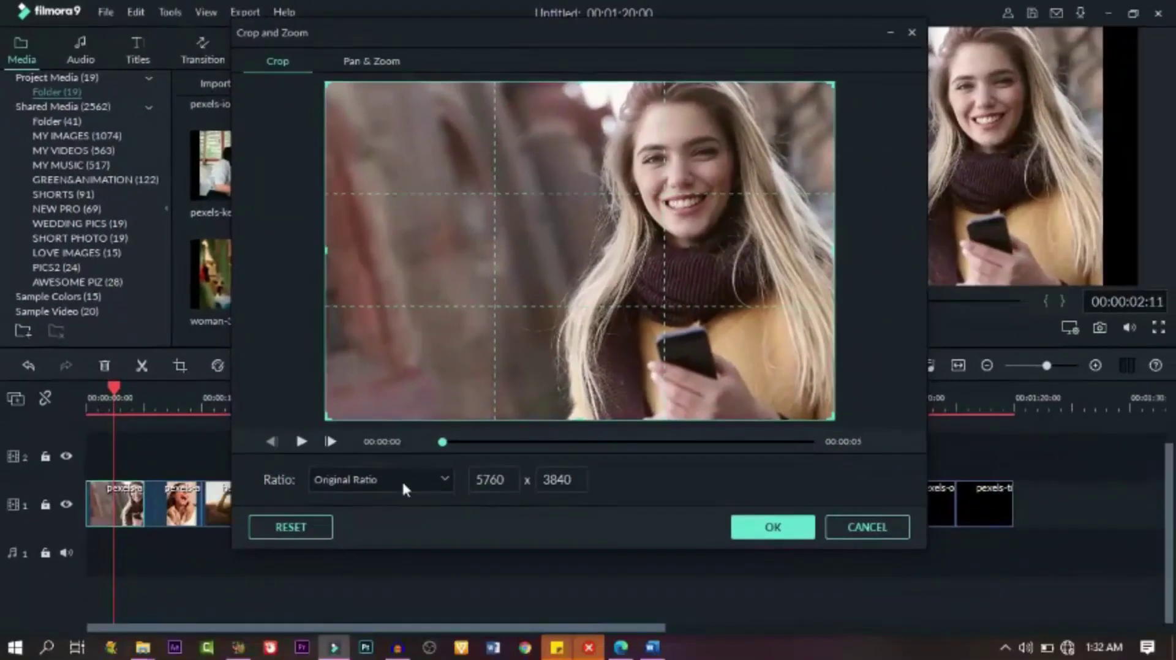
left_click(402, 477)
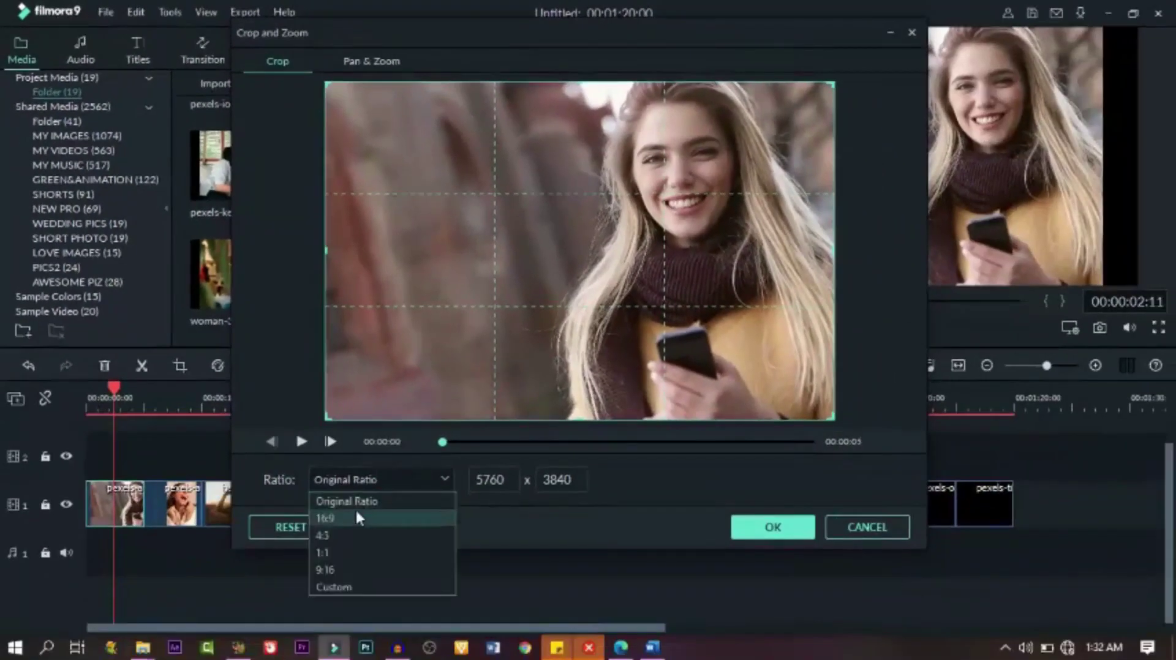
left_click(355, 514)
left_click_drag(485, 380, 493, 325)
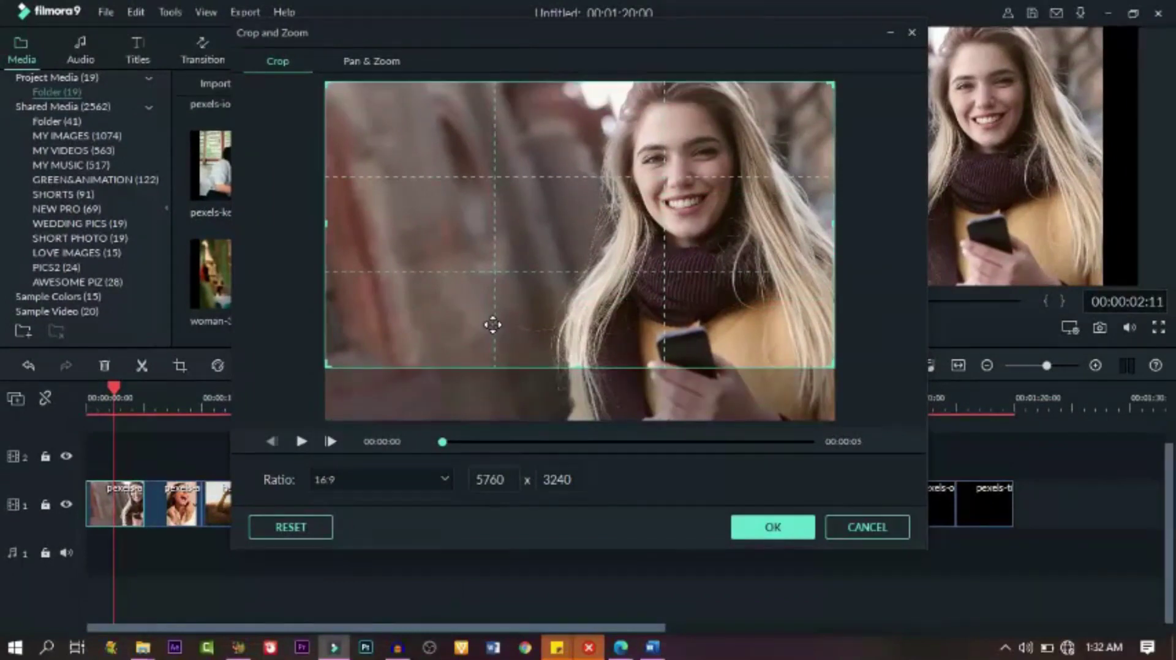
left_click(772, 531)
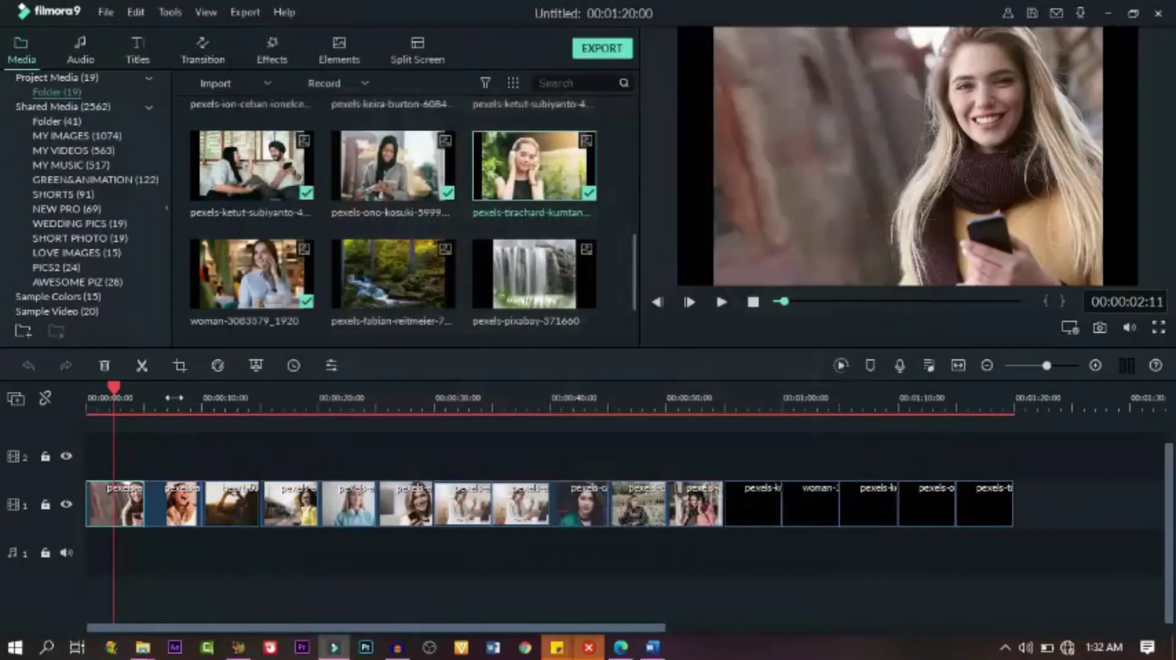
- Remove the laughing woman's clip and crop the heart-hands clip to 16:9, with the crop frame shifted towards the picture's lower edge
left_click(175, 423)
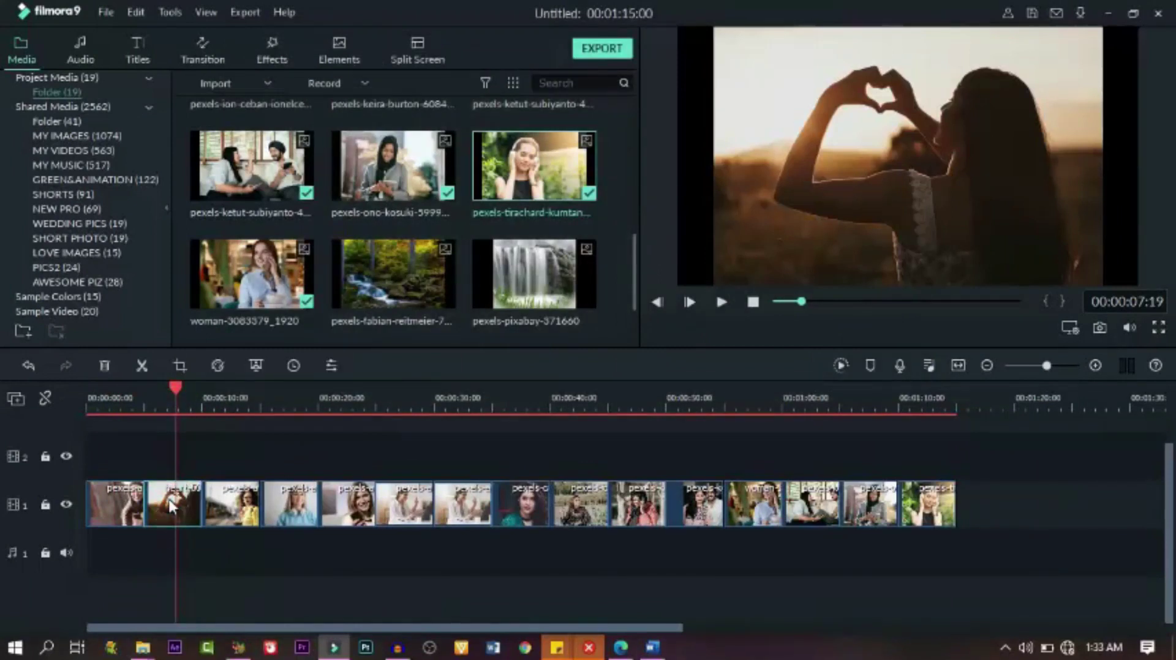
left_click(180, 366)
left_click(331, 480)
left_click(331, 523)
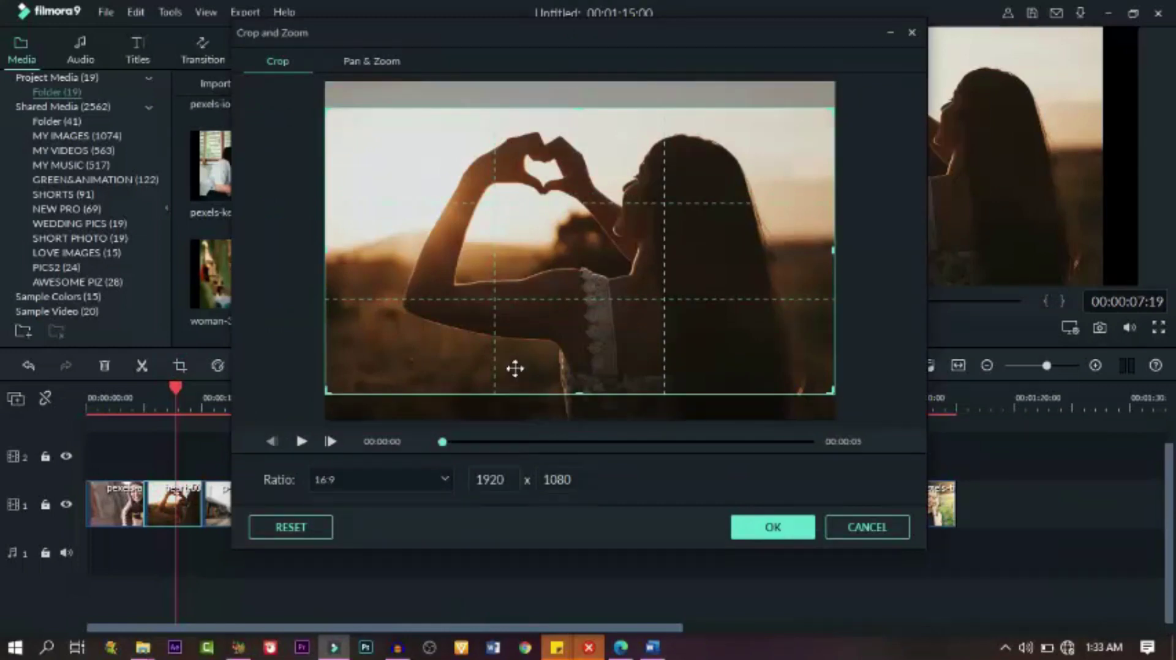
left_click_drag(568, 328, 571, 341)
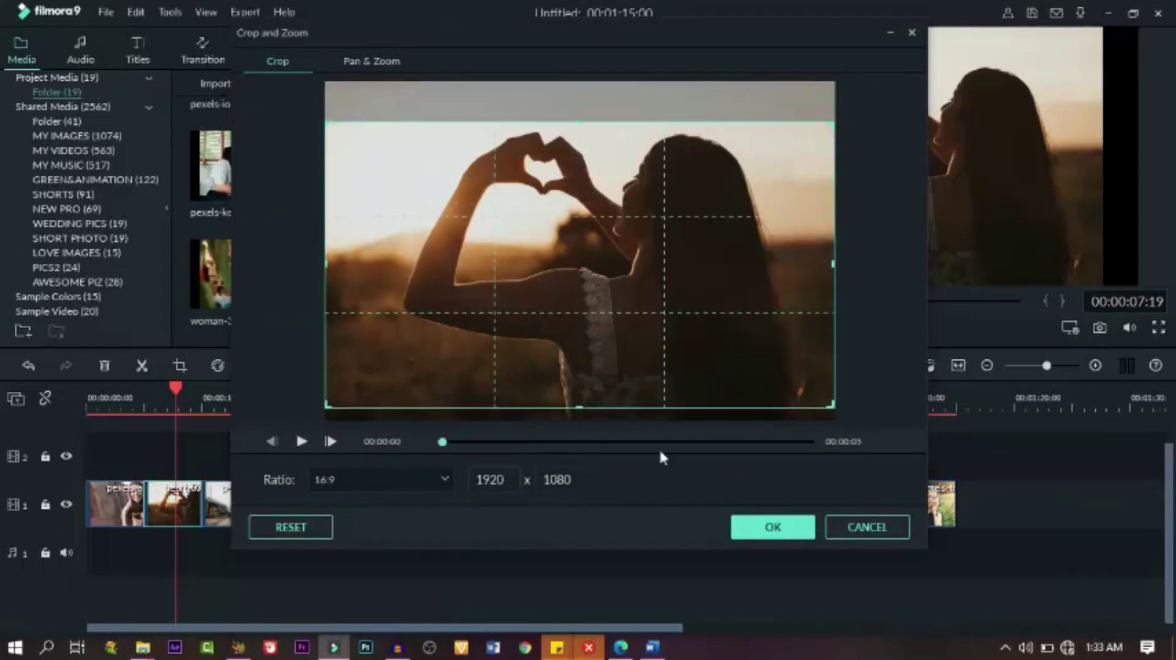
left_click(773, 531)
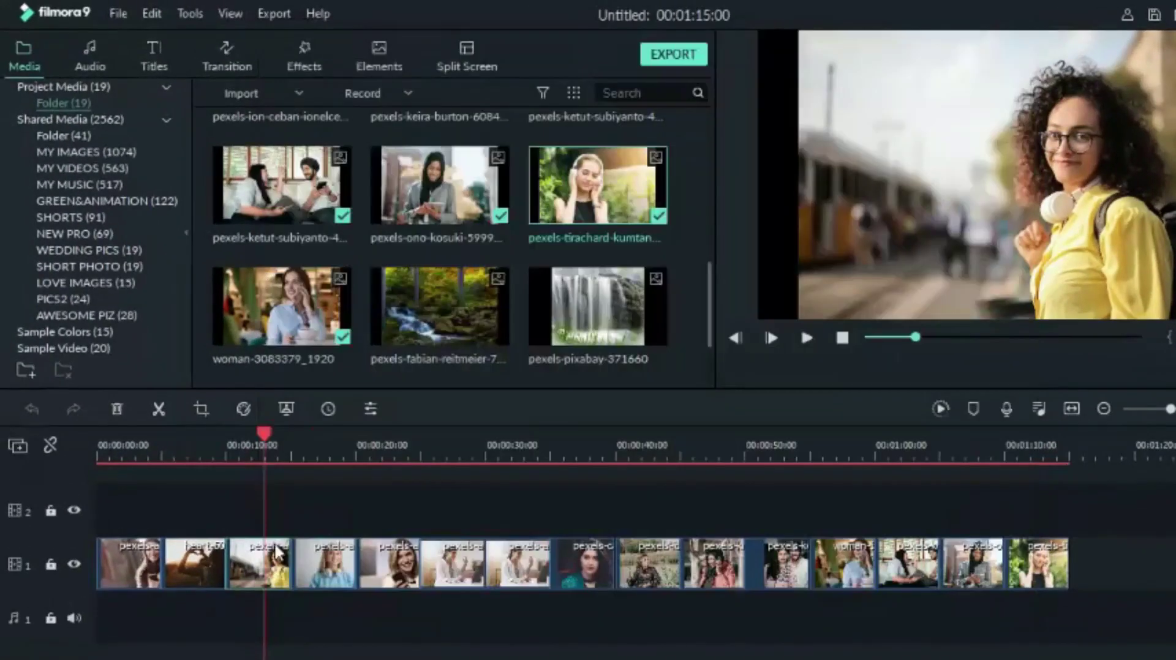
- Crop the fourth and fifth clips, the blue-sweater woman and the smiling woman with a phone, to 16:9
left_click(323, 563)
left_click(201, 410)
left_click(864, 590)
left_click(389, 564)
left_click(201, 409)
left_click(864, 590)
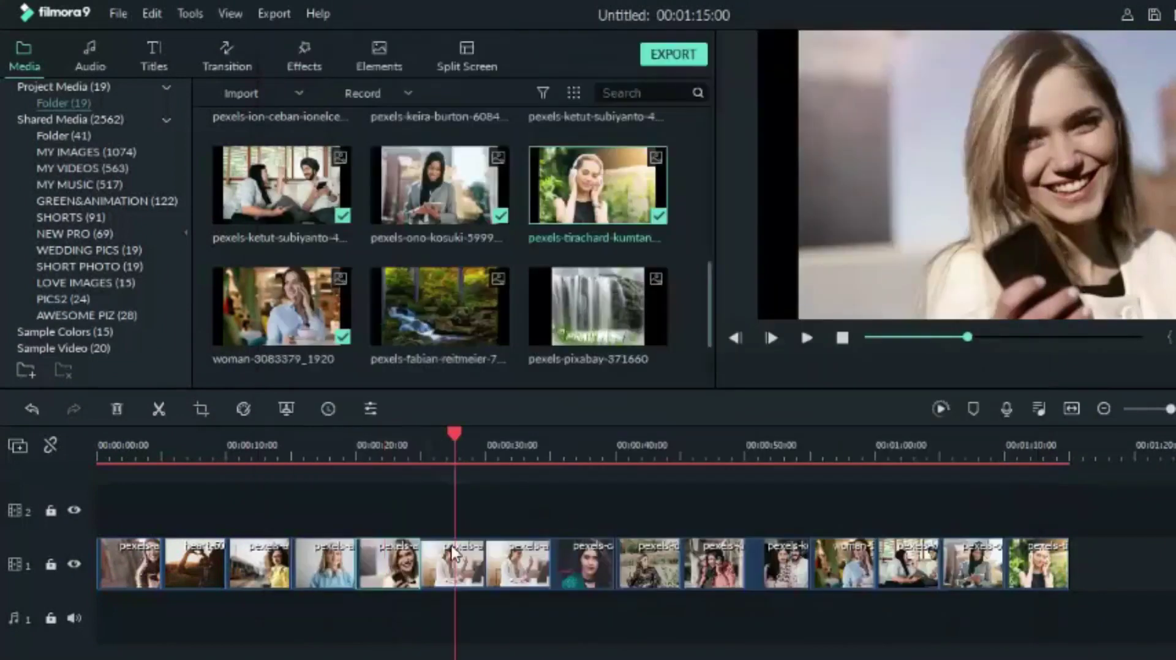
- Crop the sixth clip, the woman at a desk, to 16:9 and delete the duplicate clip that follows it
left_click(434, 576)
left_click(202, 409)
left_click(864, 590)
left_click(521, 564)
key("Delete")
- Crop the clips of the woman in the teal jacket and the woman by the reeds to 16:9
left_click(531, 571)
left_click(202, 409)
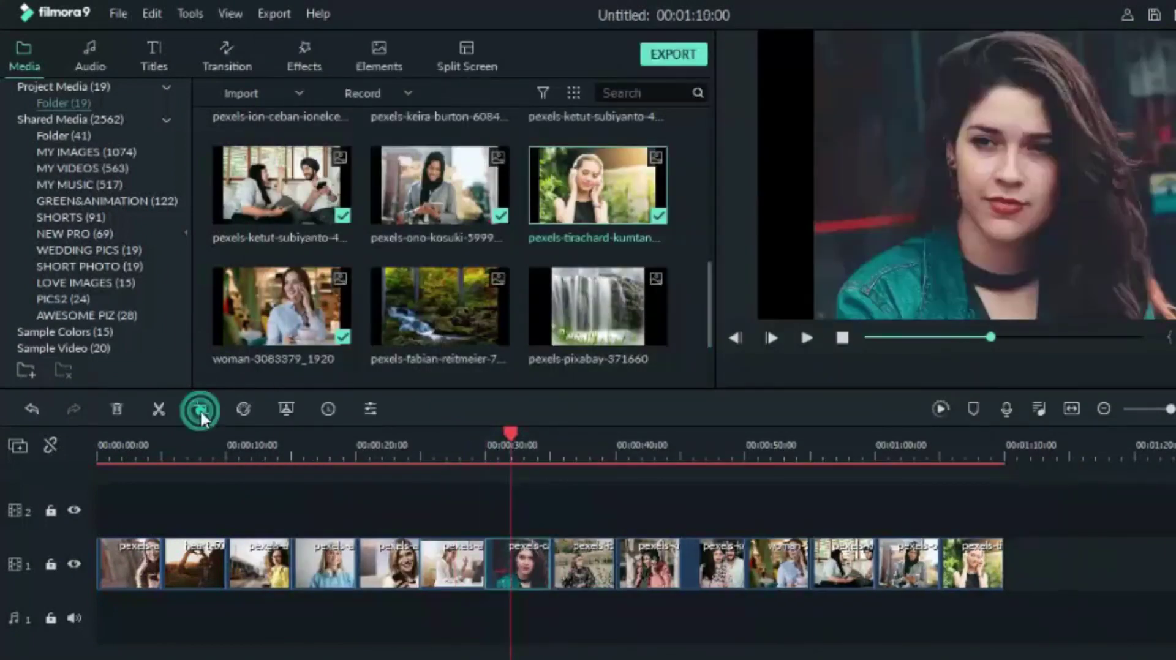
left_click(865, 590)
left_click(576, 564)
left_click(201, 409)
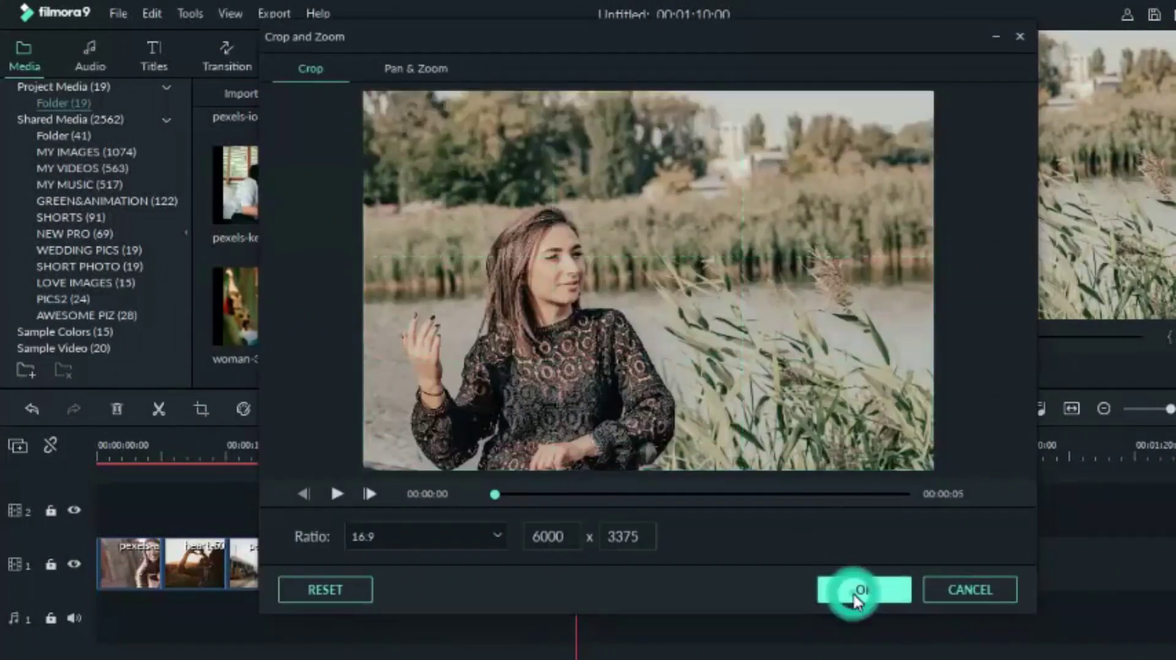
left_click(865, 590)
- Crop the ninth clip and the couple portrait in the tenth clip to 16:9, keeping the couple's faces inside the frame
left_click(651, 564)
left_click(202, 409)
left_click(864, 590)
left_click(711, 564)
left_click(202, 409)
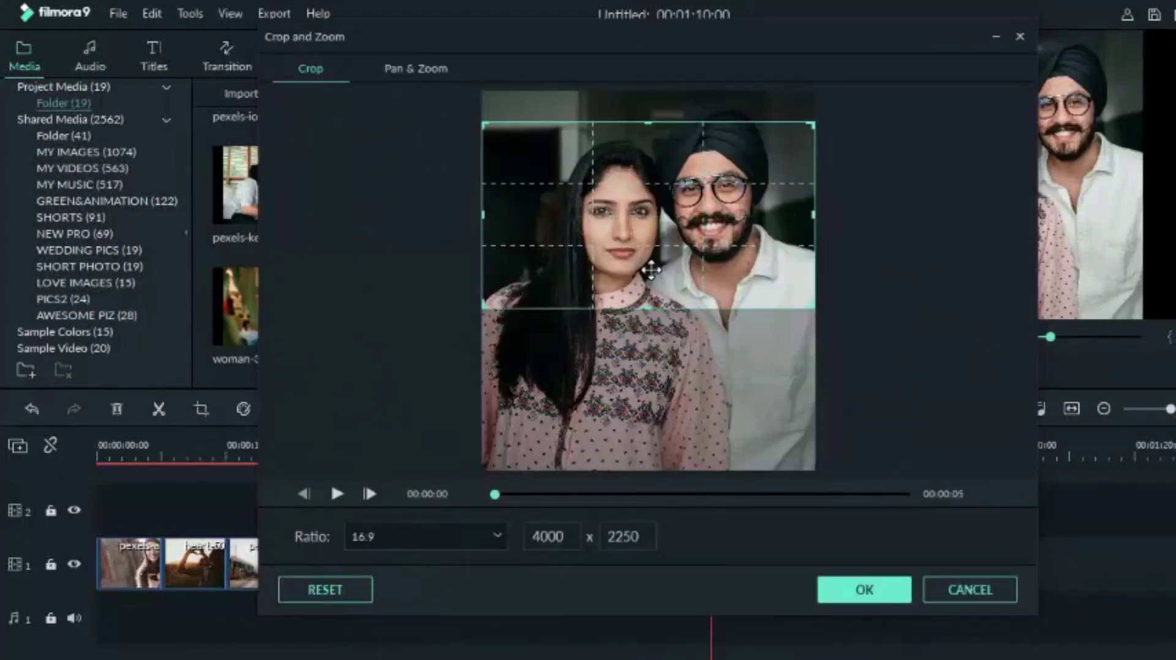
left_click(865, 590)
- Crop the eleventh and twelfth clips, the woman on a call and the seated couple, to 16:9
left_click(777, 563)
left_click(202, 409)
left_click(865, 590)
left_click(829, 564)
left_click(202, 409)
left_click(865, 590)
- Crop the last two clips, the woman with a tablet and the woman with headphones, to 16:9
left_click(916, 563)
left_click(201, 409)
left_click(865, 590)
left_click(969, 564)
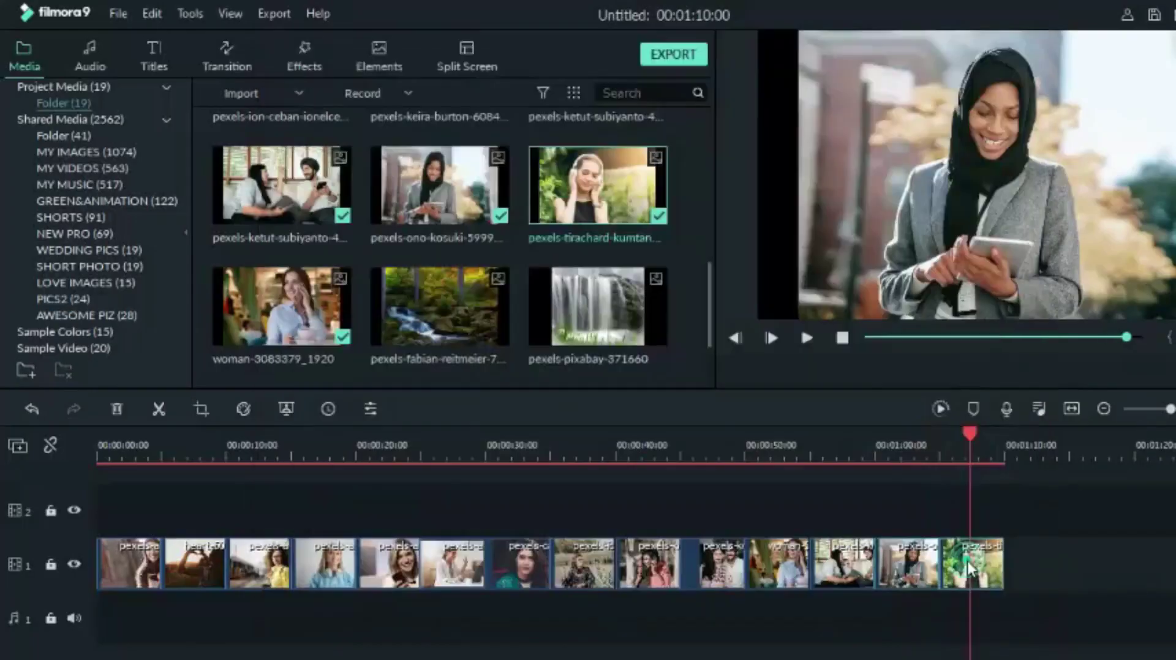
left_click(201, 409)
left_click(849, 595)
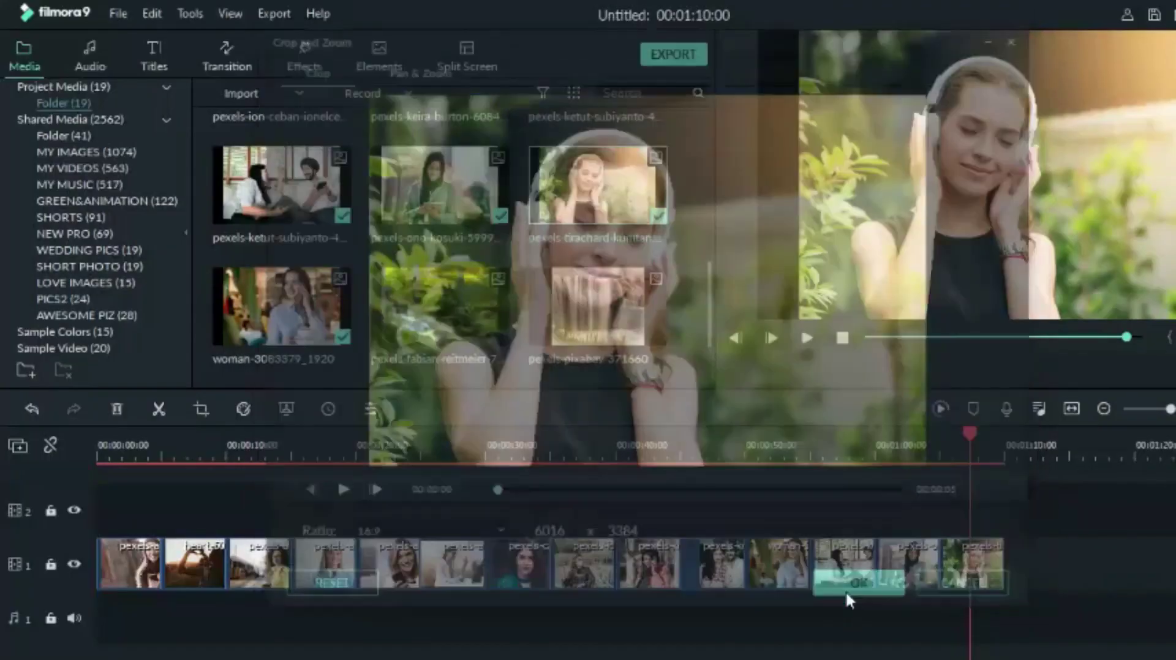
- Start a pan and zoom on the first clip, placing an enlarged end frame of 4438 x 2496 around the woman's face
left_click_drag(974, 442, 779, 444)
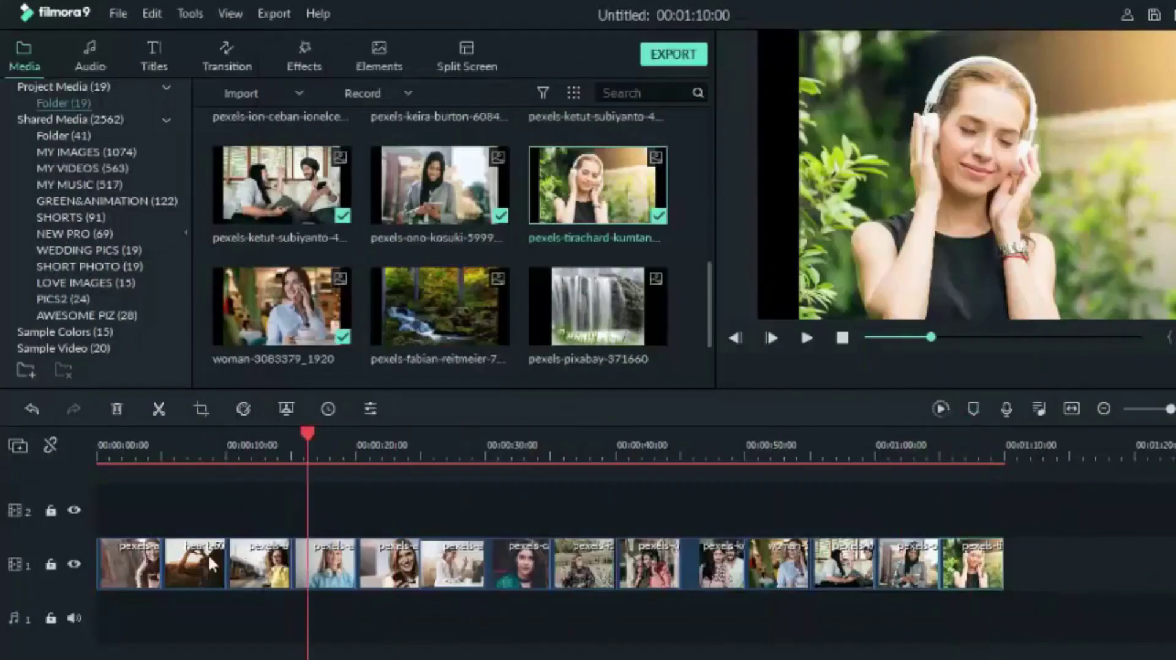
key("Home")
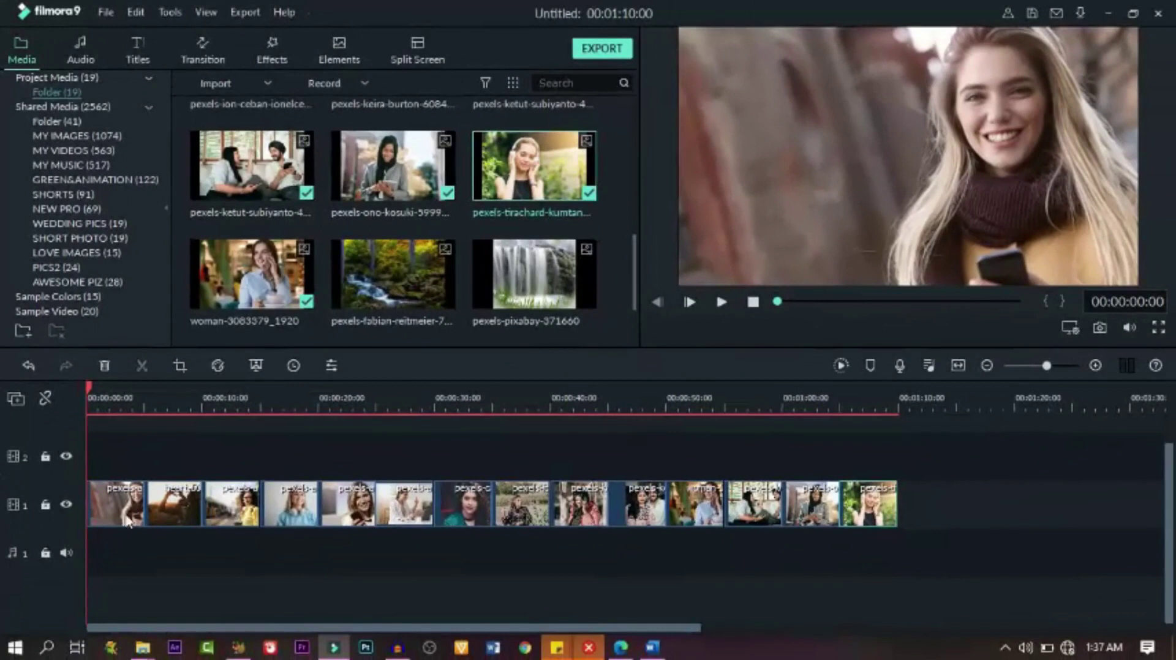
right_click(117, 497)
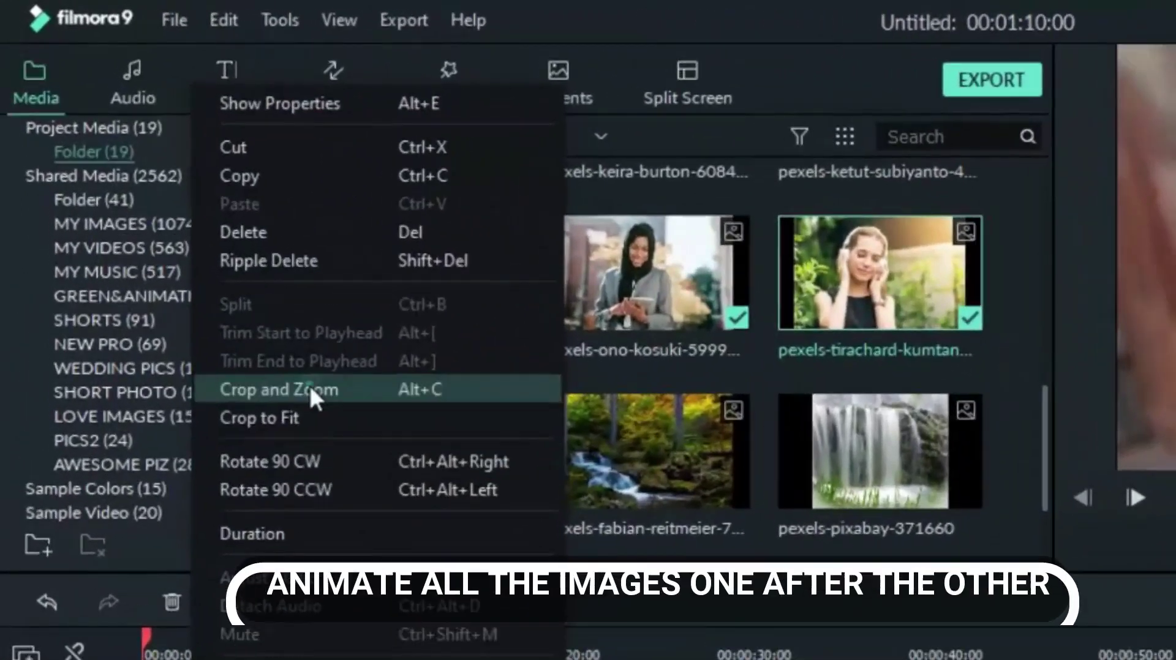
left_click(184, 260)
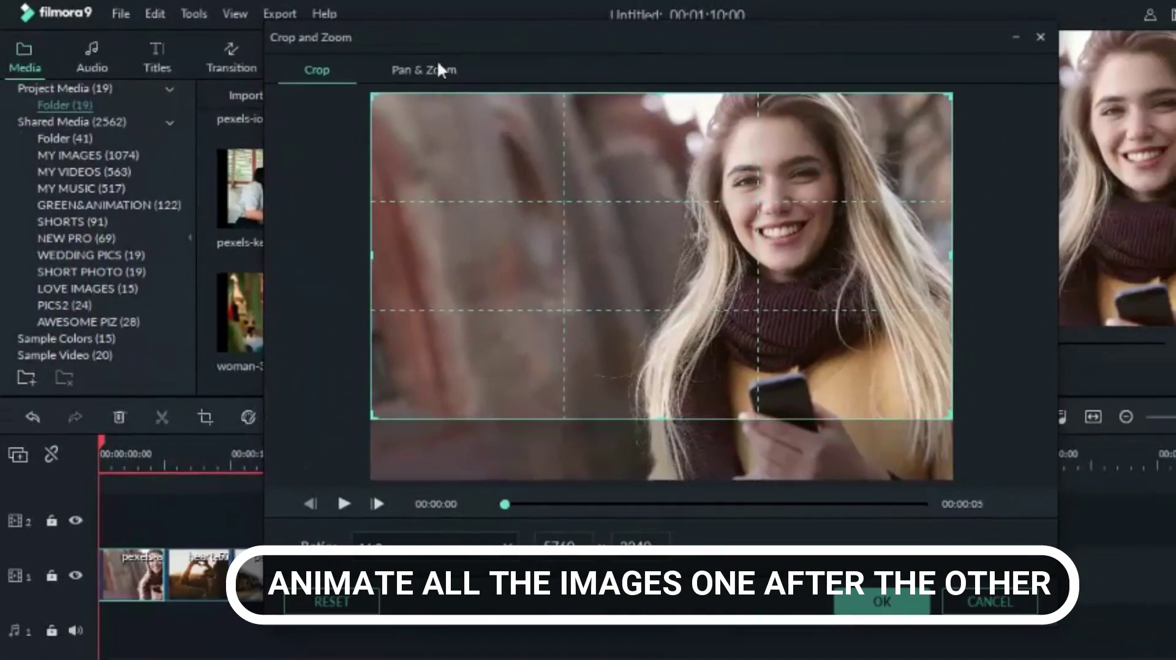
left_click(439, 70)
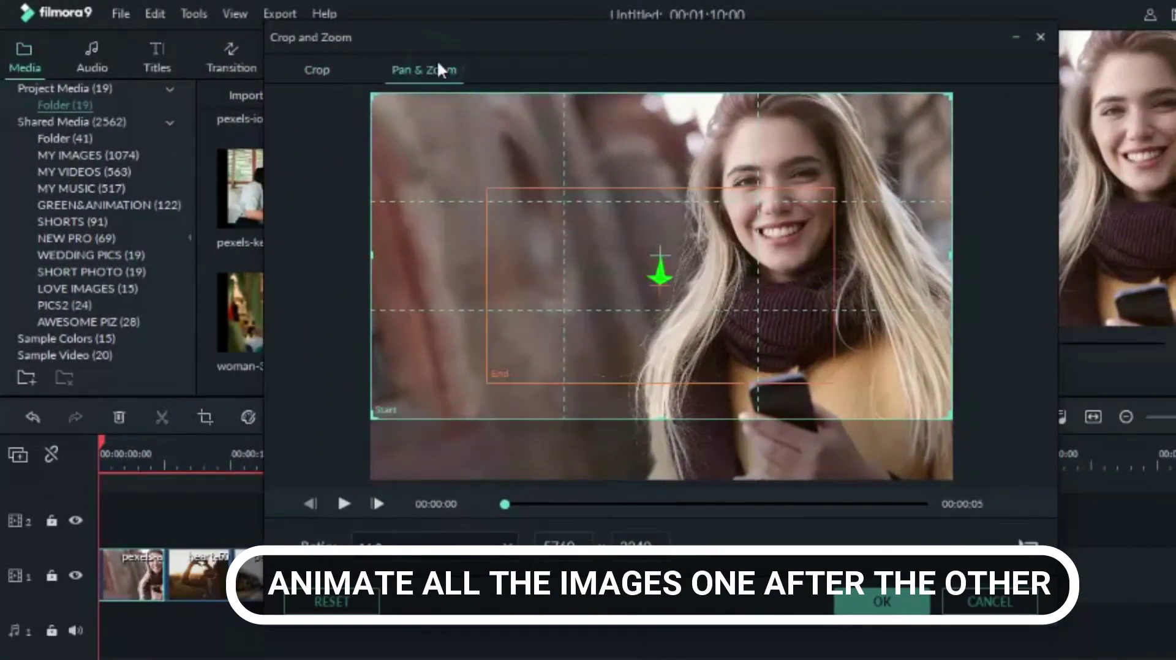
left_click(577, 293)
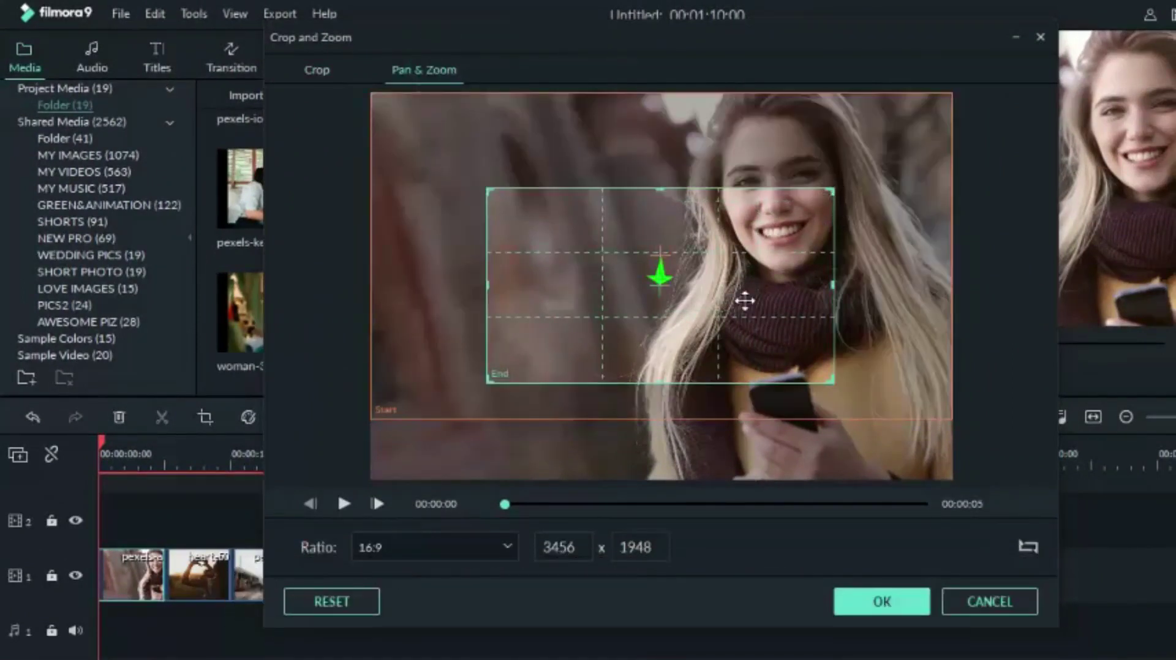
left_click_drag(746, 299, 760, 227)
left_click_drag(844, 304, 949, 443)
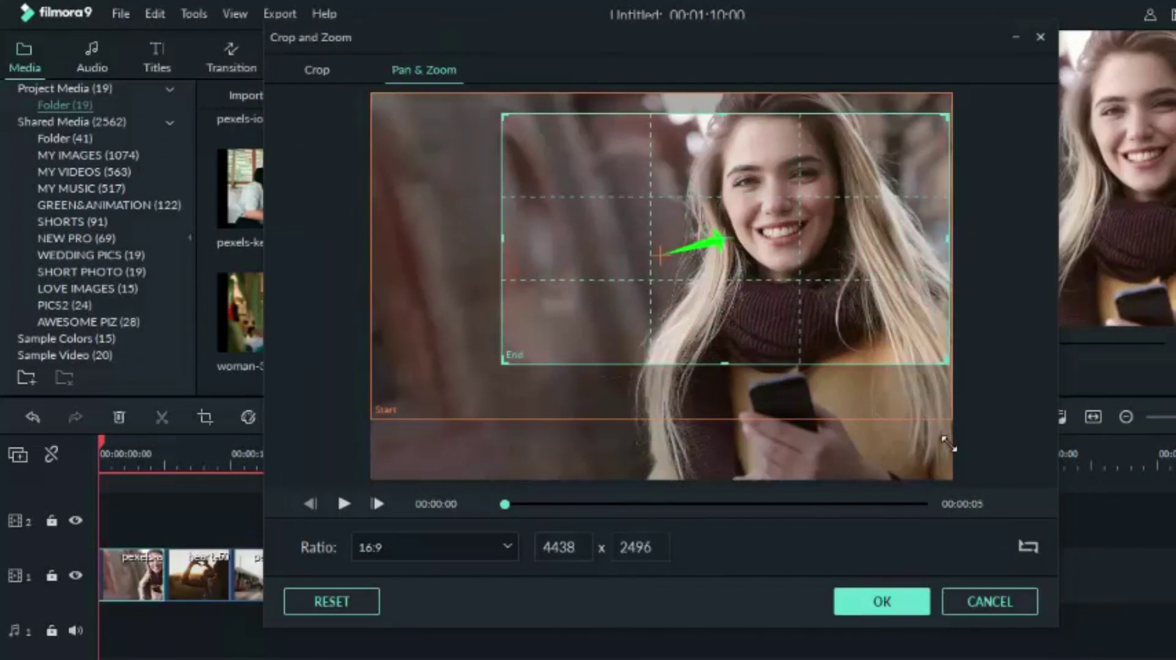
- Refine the first clip's end frame to 4545 x 2557, preview the zoom and apply it
mouse_move(909, 332)
left_mouse_down()
mouse_move(856, 326)
mouse_move(867, 342)
mouse_move(901, 328)
left_mouse_up()
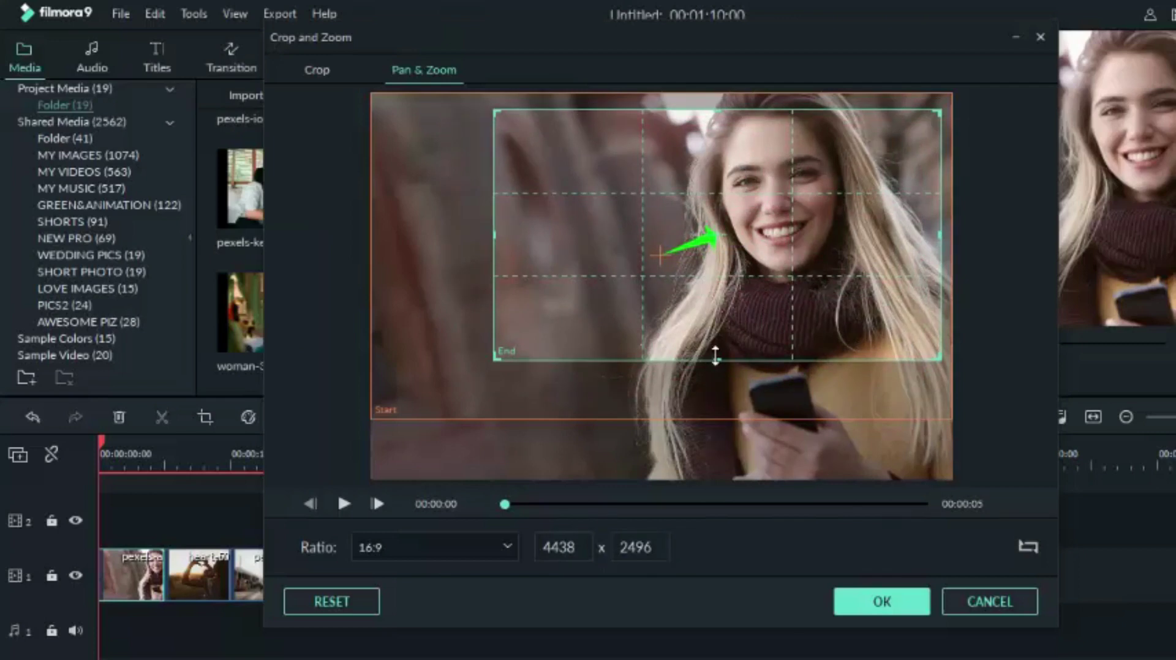
left_click_drag(715, 356, 715, 375)
left_click_drag(800, 295, 797, 295)
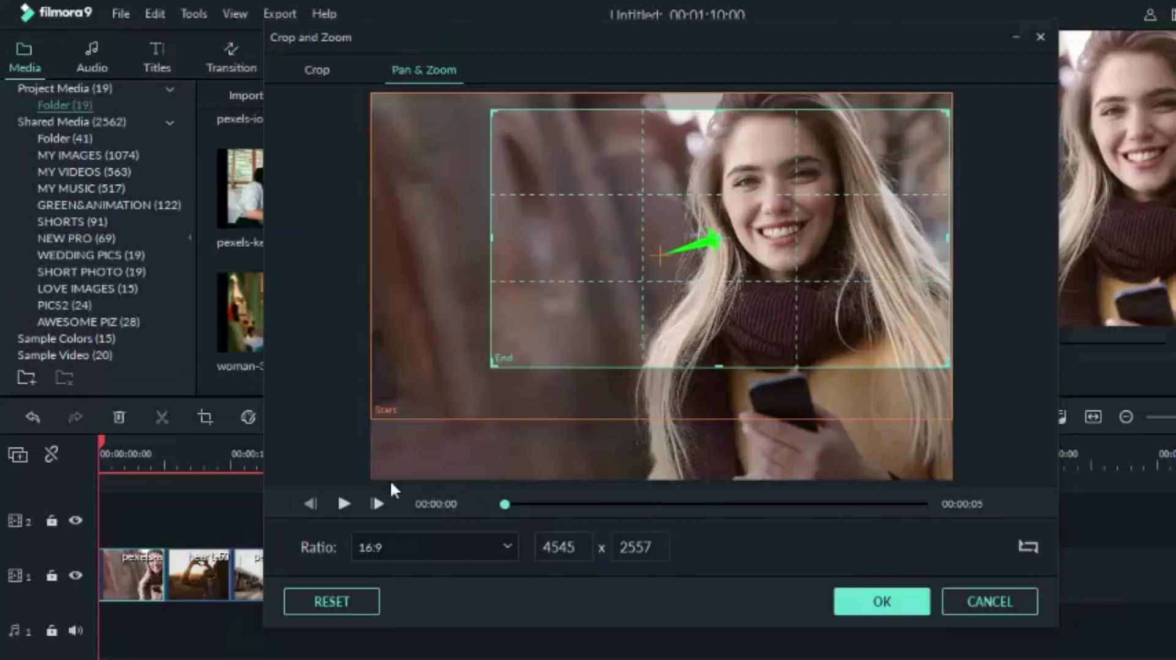
left_click(342, 503)
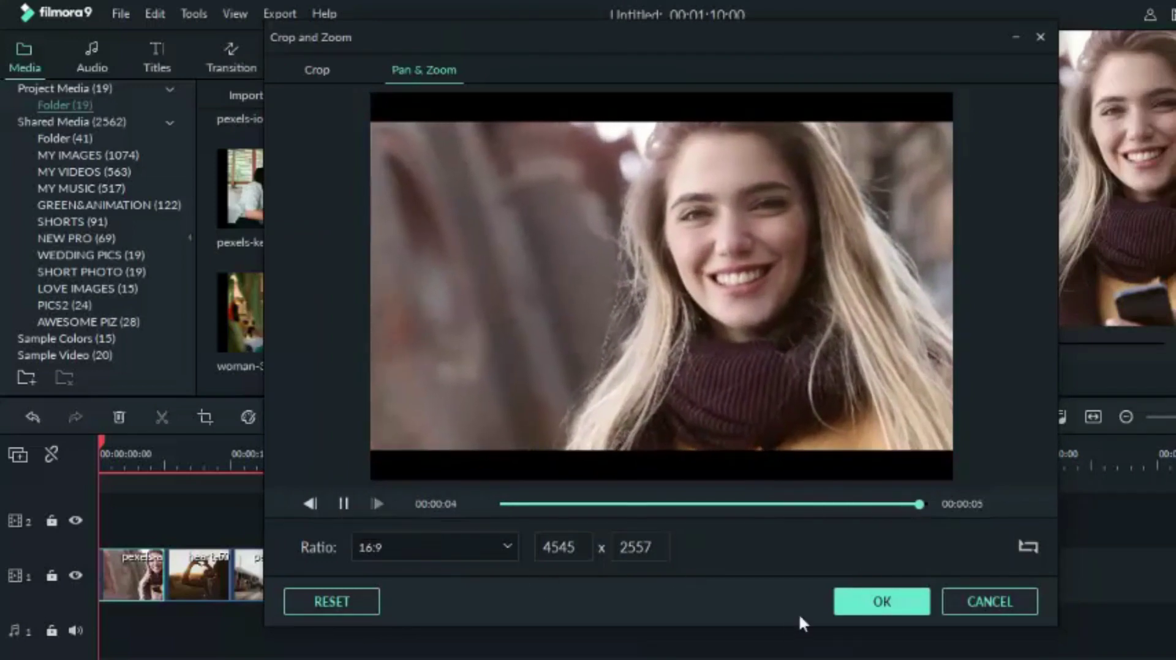
left_click(872, 604)
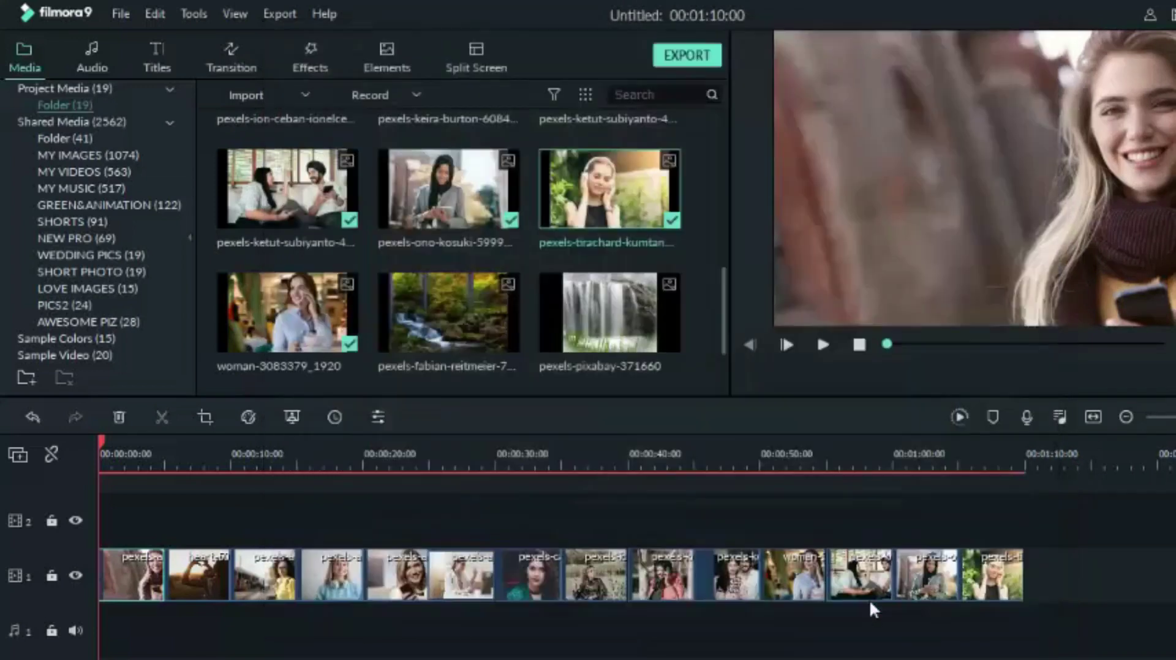
- Animate the second clip with pan and zoom, enlarging the end frame and shifting it toward the heart-shaped hands
left_click(190, 563)
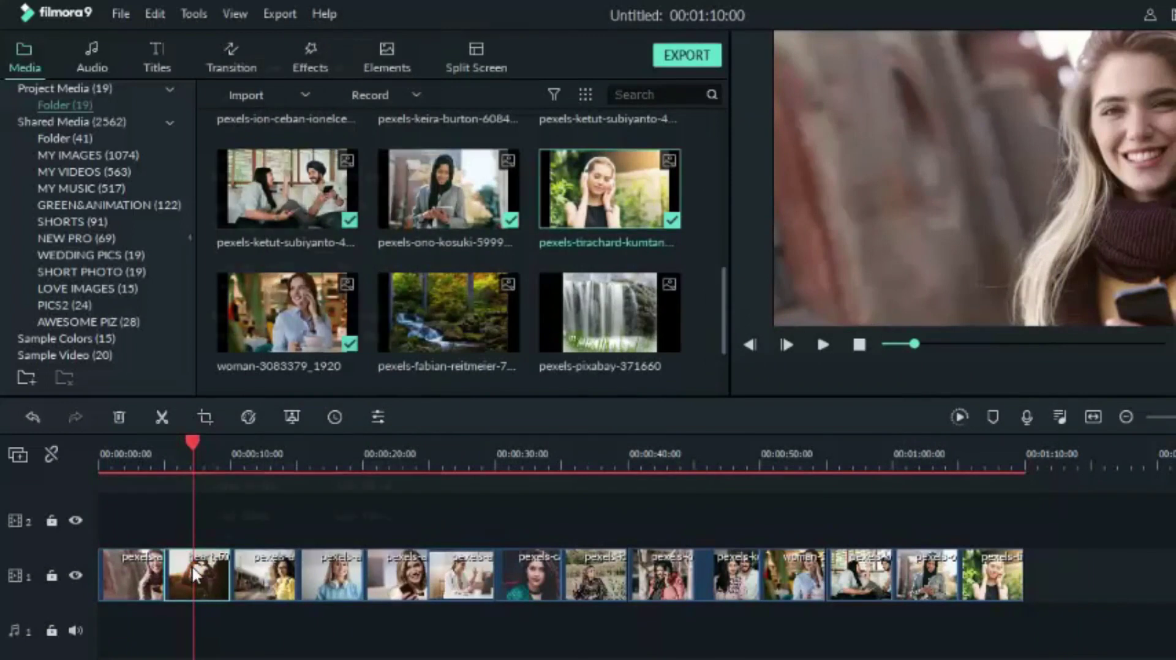
right_click(191, 564)
left_click(285, 265)
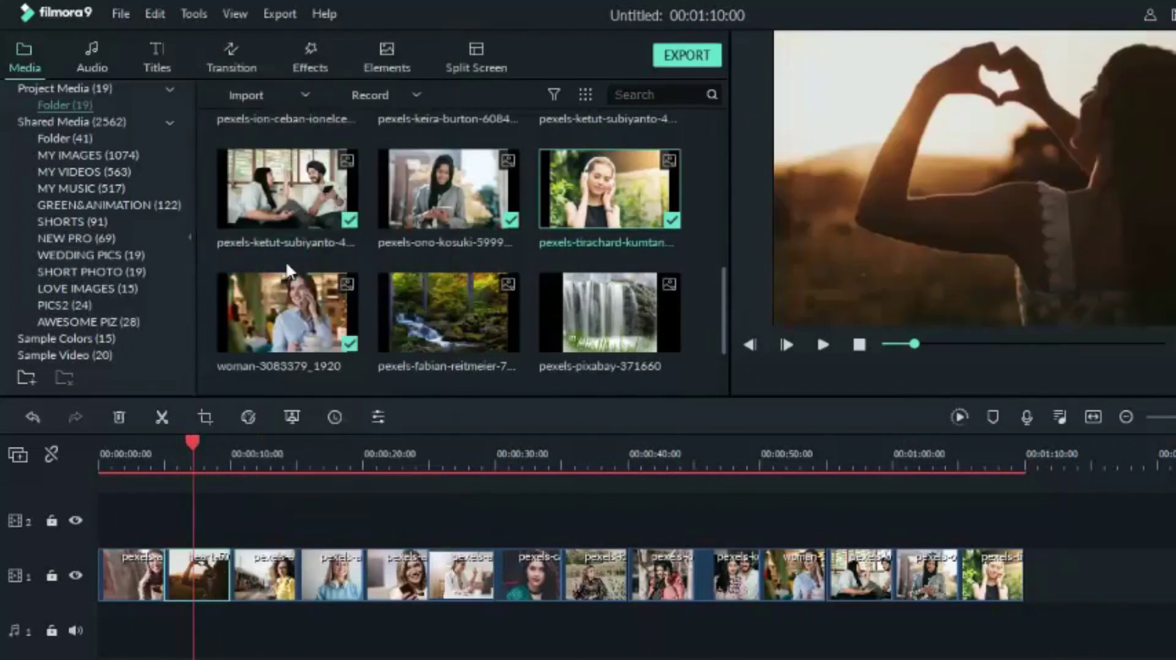
left_click(420, 74)
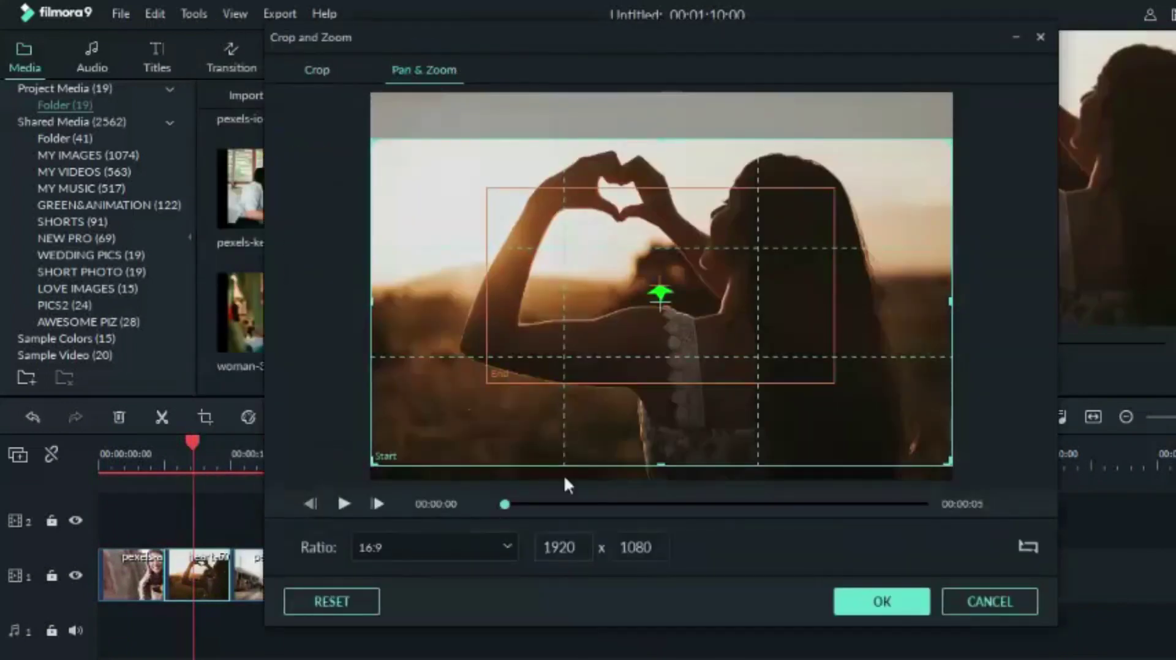
left_click(609, 308)
left_click_drag(684, 324, 654, 303)
left_click_drag(807, 366, 864, 422)
left_click_drag(710, 359, 707, 338)
left_click(870, 602)
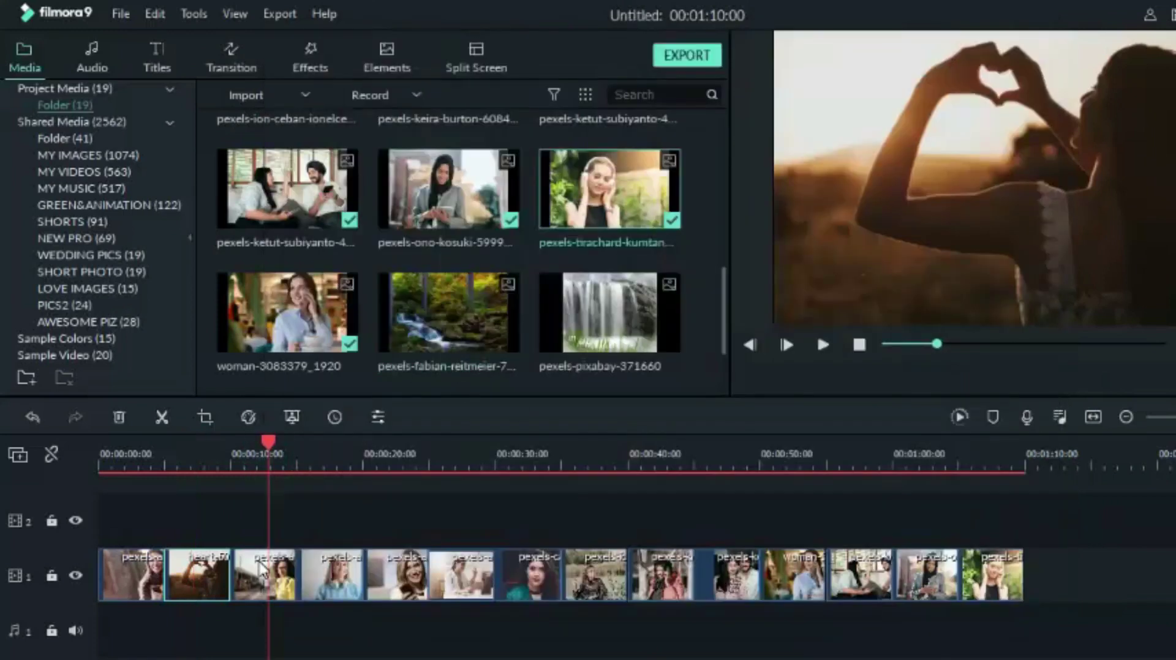
- Animate the third clip at 16:9, moving the pan and zoom end frame onto the face of the woman in yellow
left_click(260, 567)
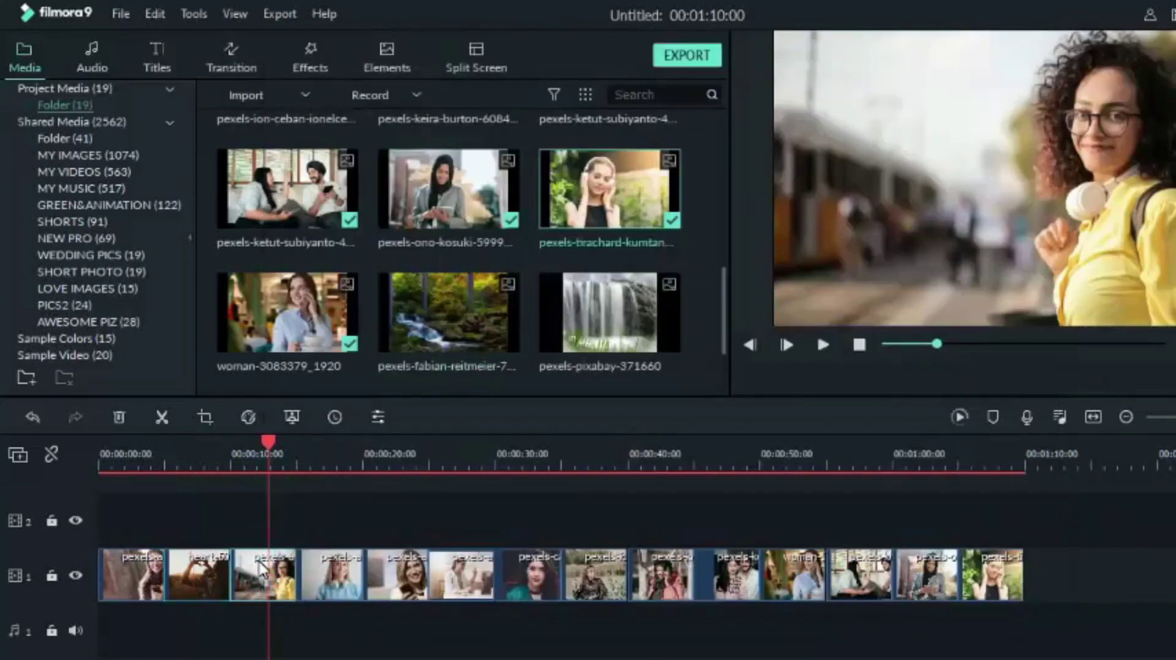
right_click(260, 567)
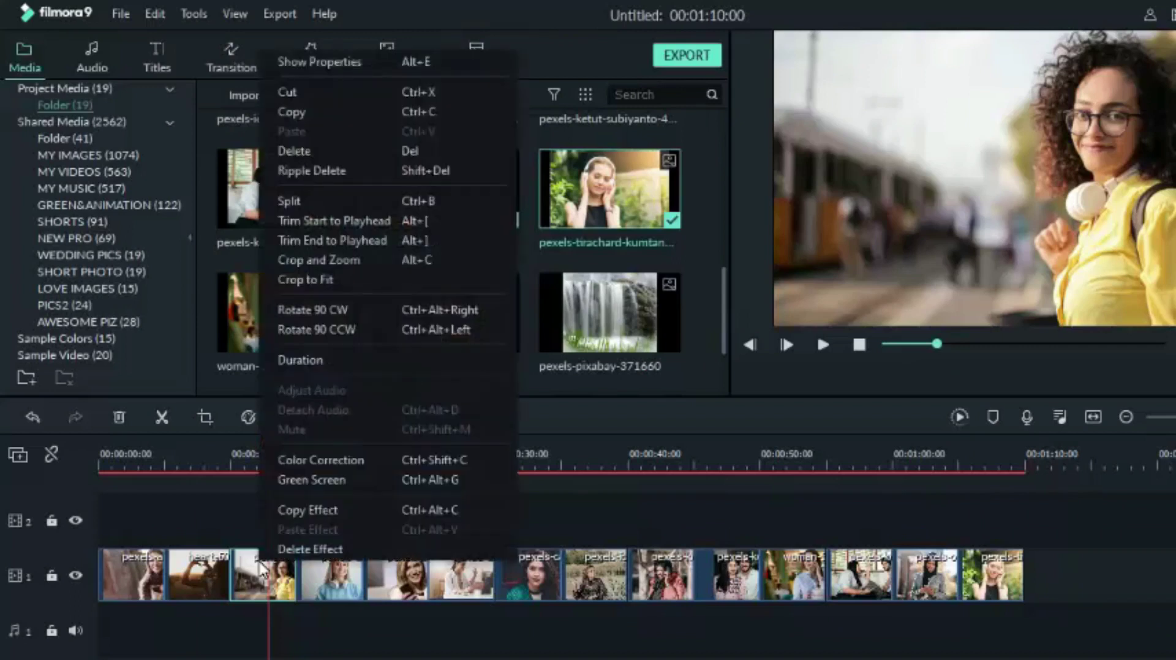
left_click(353, 259)
left_click(399, 546)
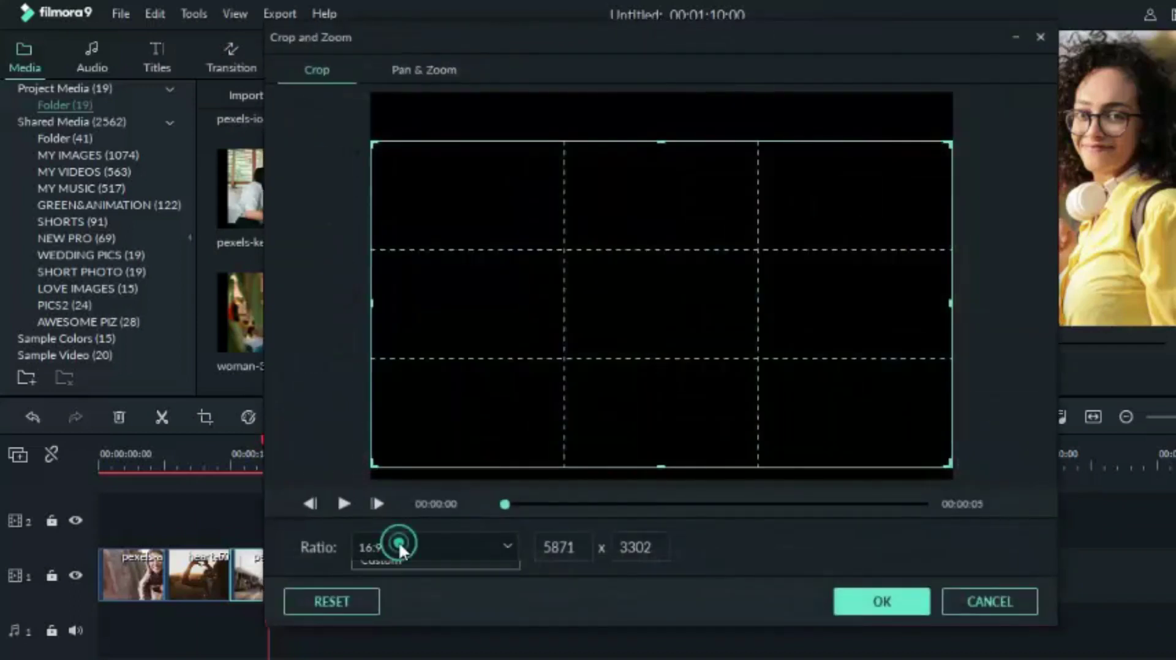
left_click(392, 526)
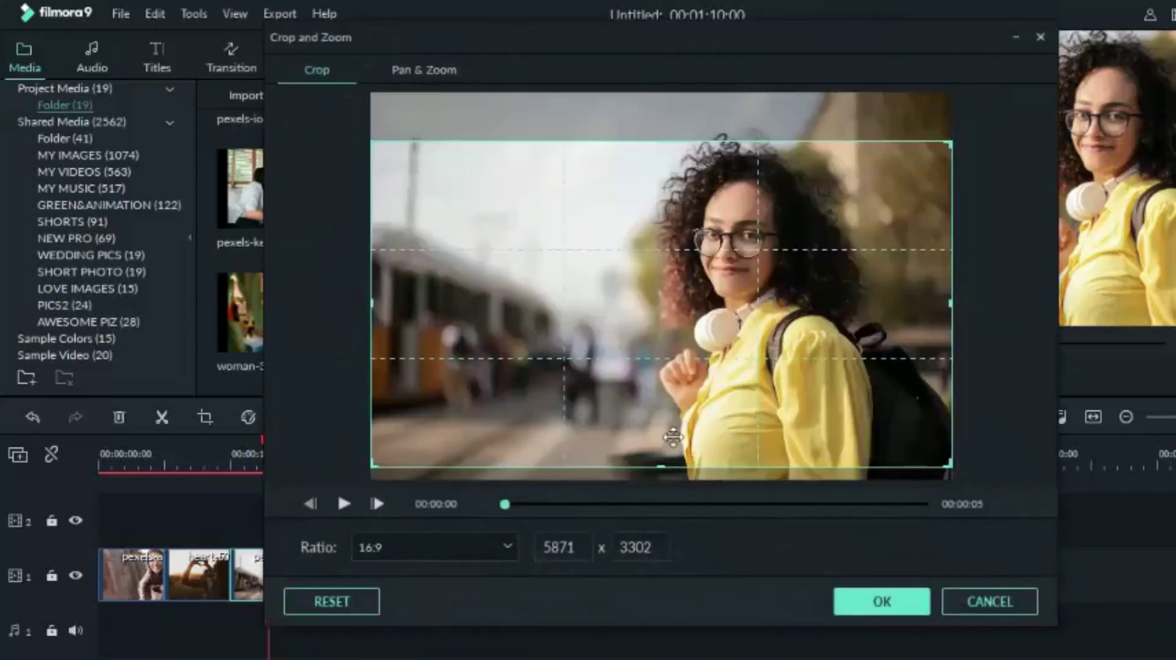
left_click(427, 72)
left_click_drag(671, 337, 755, 308)
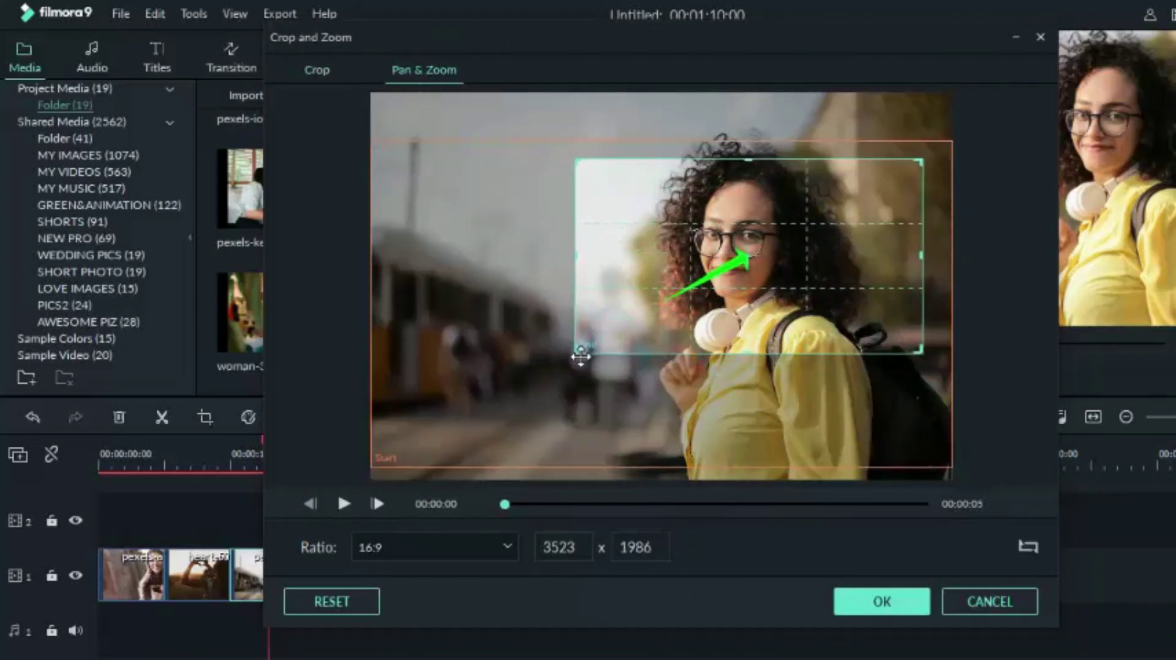
left_click_drag(744, 351, 781, 351)
left_click(882, 601)
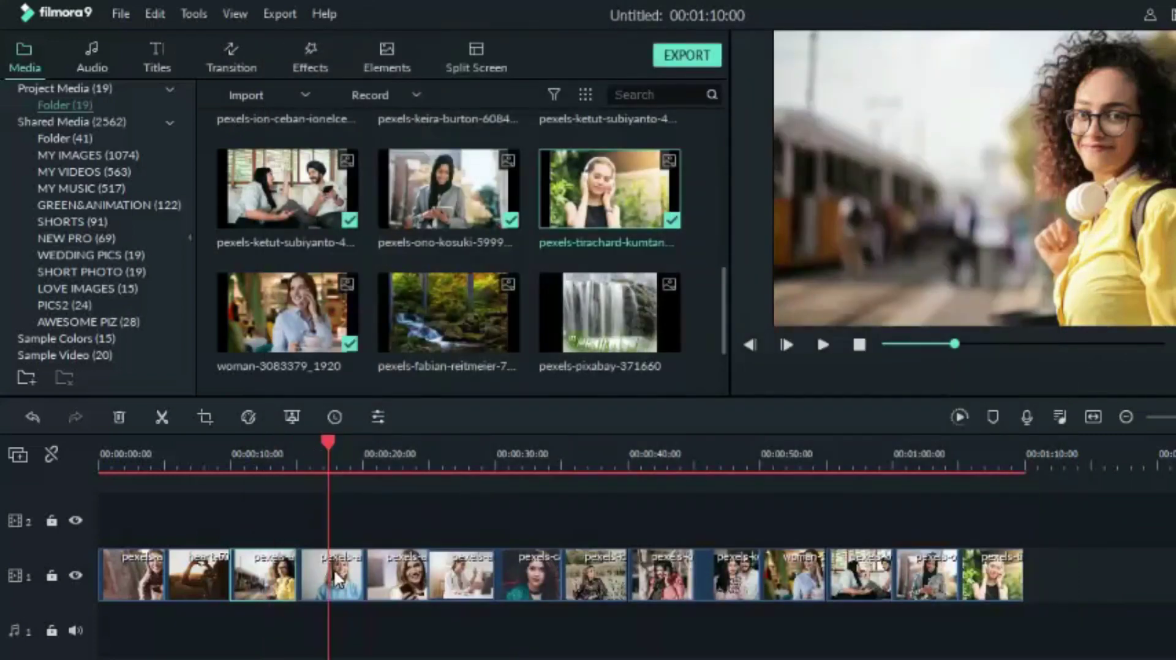
- Animate the fourth clip with pan and zoom, moving the end frame up to the woman's face and enlarging it slightly
right_click(337, 576)
left_click(421, 266)
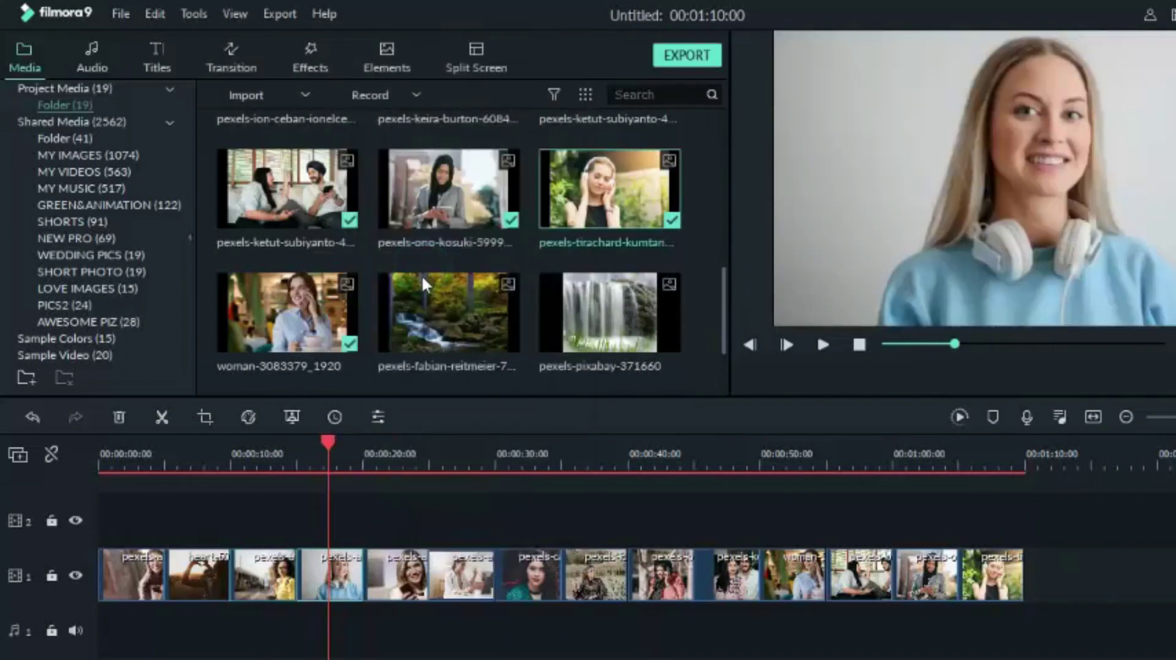
left_click(424, 70)
left_click_drag(723, 336, 727, 307)
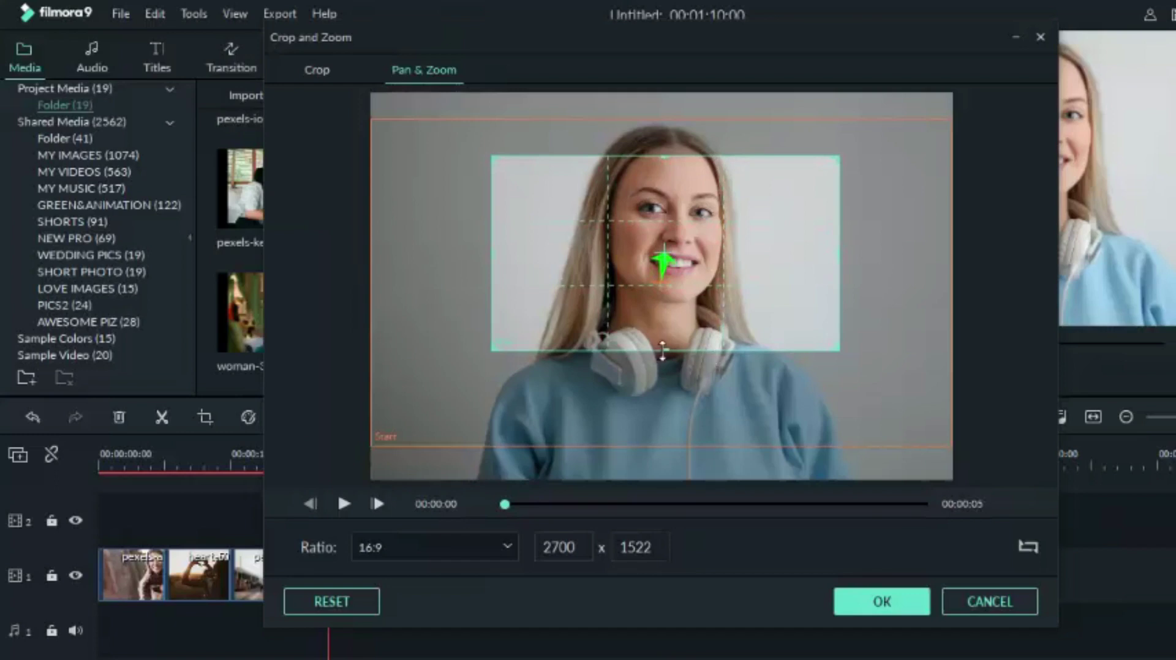
left_click_drag(662, 351, 668, 375)
left_click(868, 601)
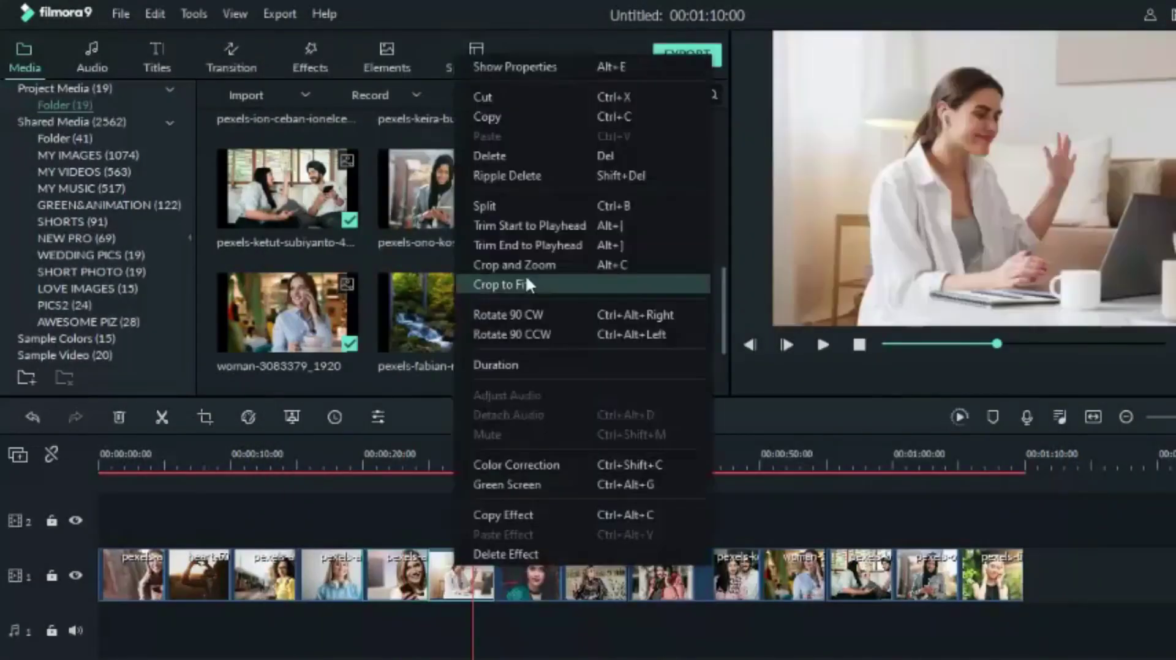
- Apply pan and zoom to the remaining clips, ending on the tablet in the grey-blazer clip and on the face in the headphones clip
left_click(526, 267)
left_click_drag(830, 388, 804, 385)
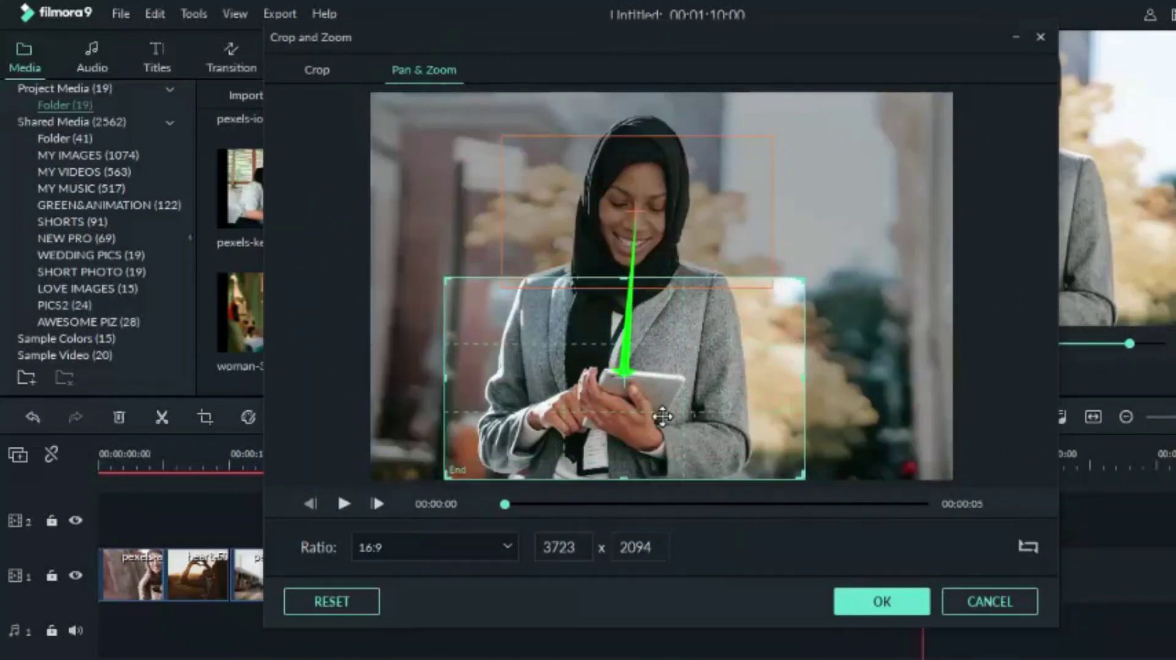
left_click(344, 504)
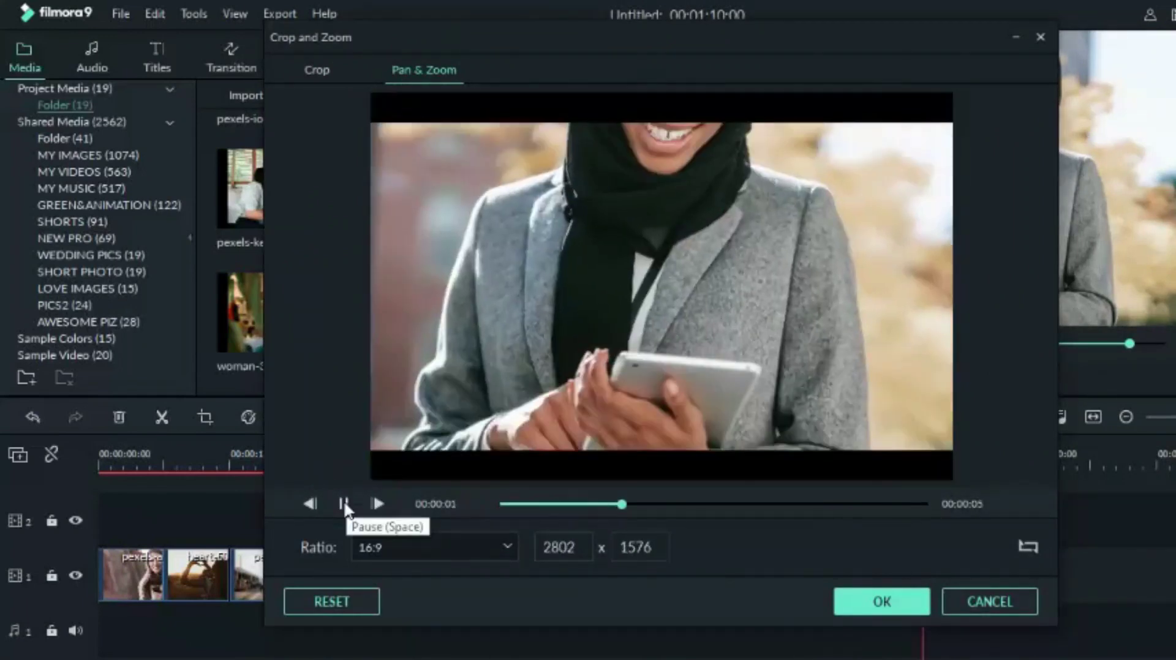
left_click(866, 600)
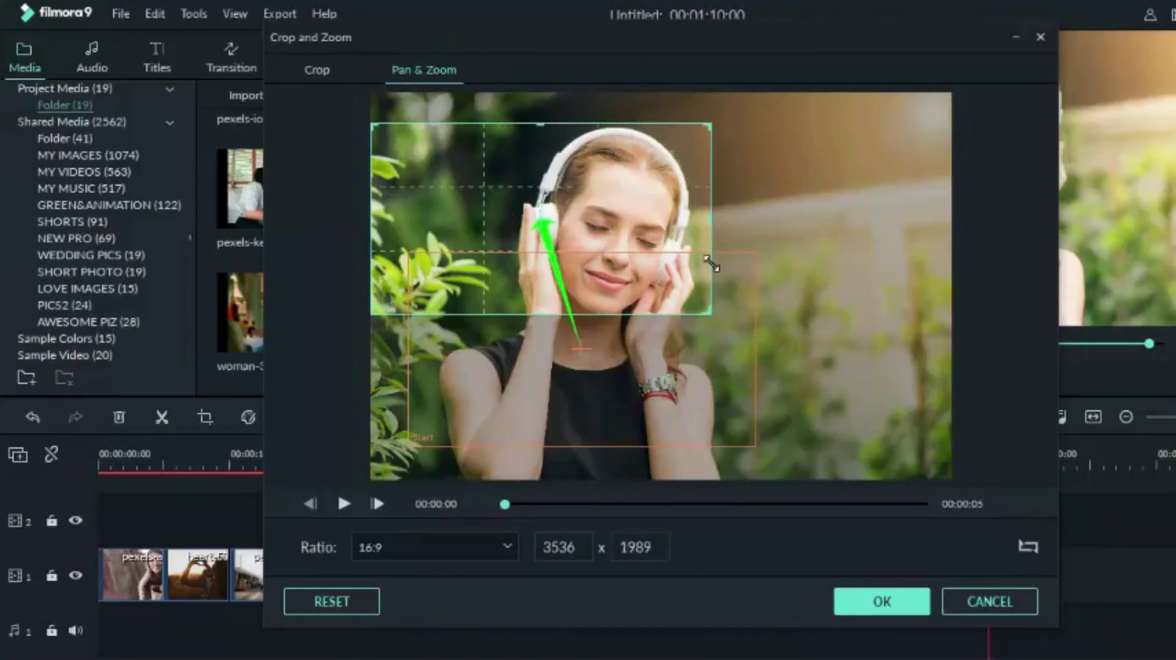
left_click(344, 504)
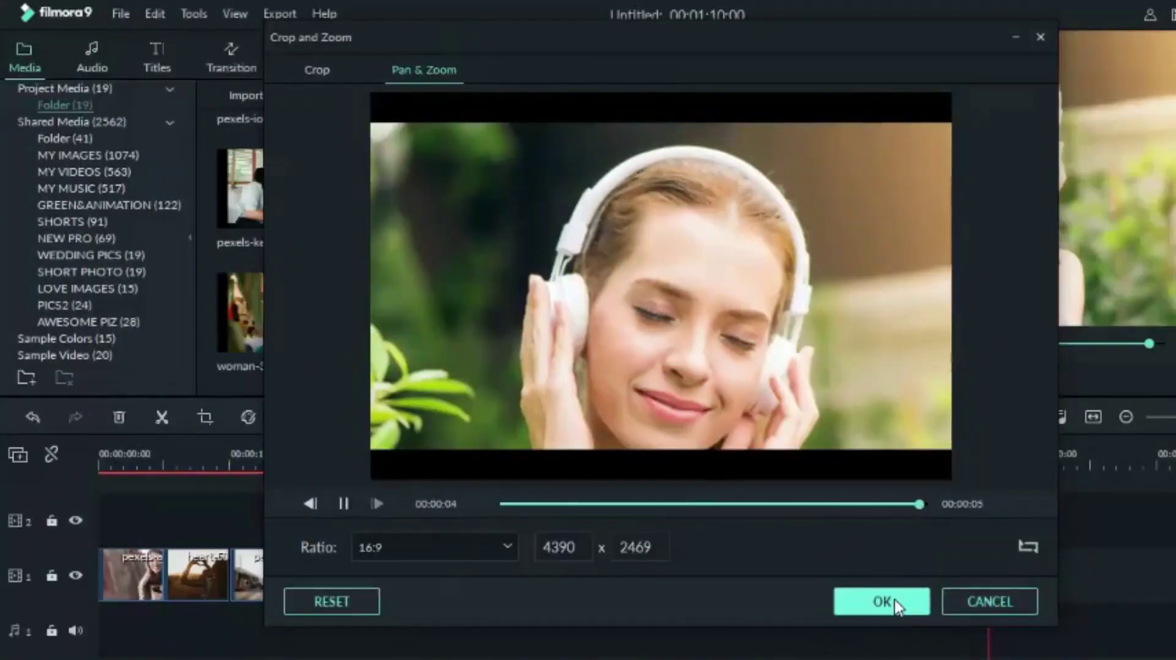
left_click(895, 600)
- Return the playhead to the timeline start, render the preview and play back the first animated clips
left_click_drag(987, 440, 920, 454)
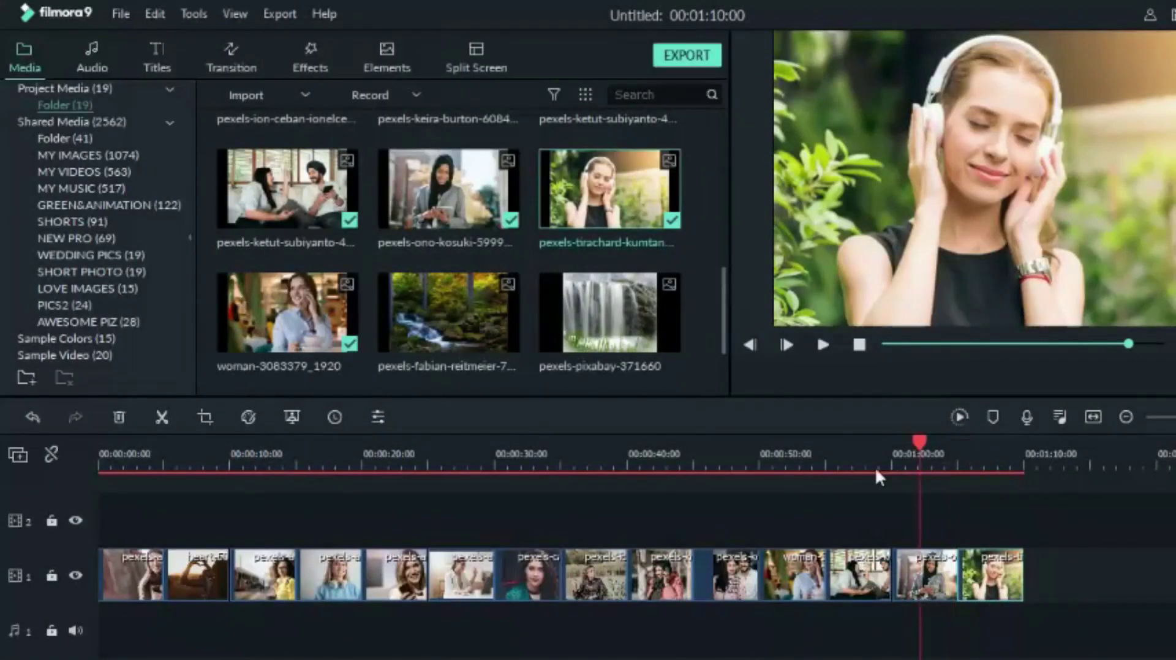
left_click(635, 524)
left_click_drag(448, 547, 61, 576)
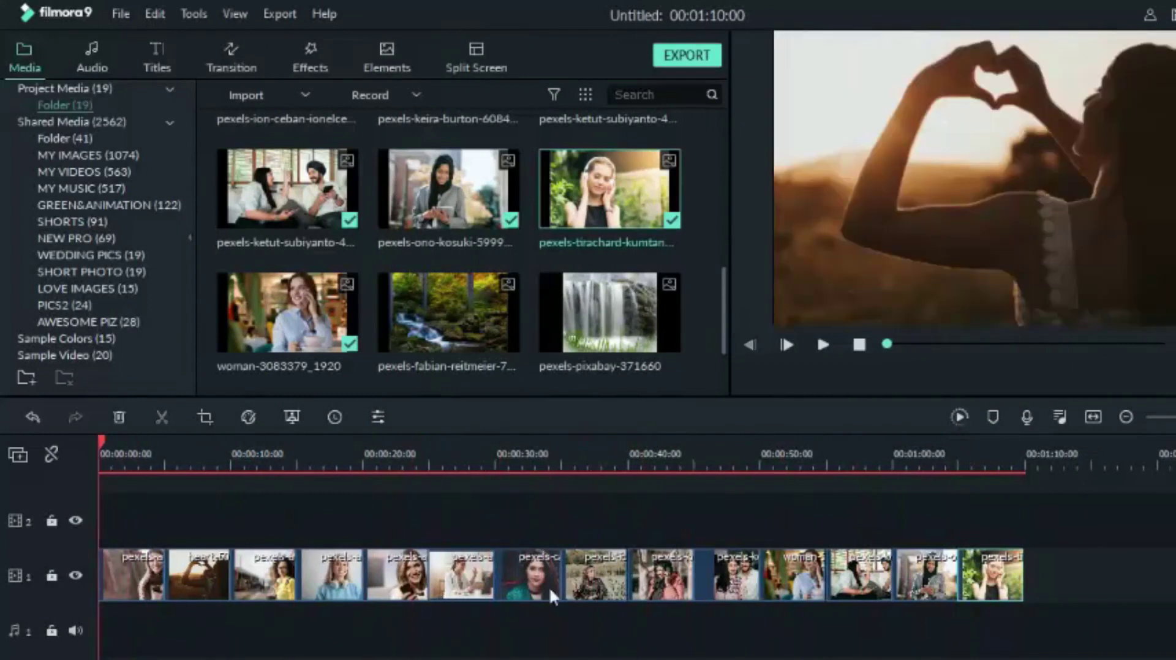
left_click(959, 419)
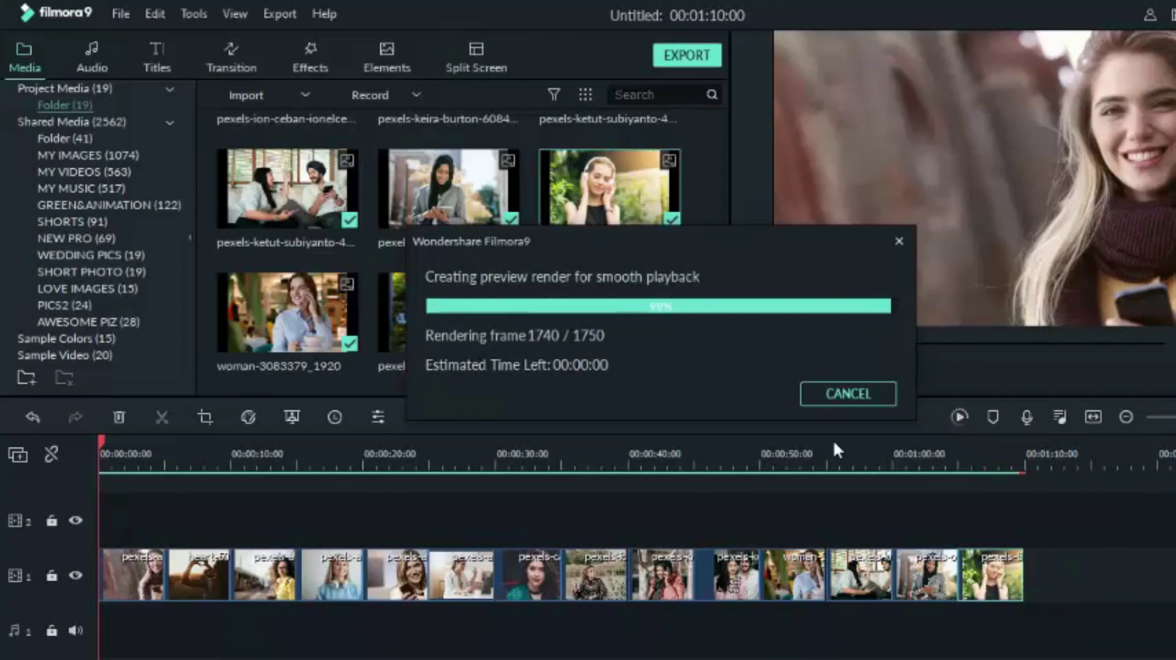
left_click(824, 344)
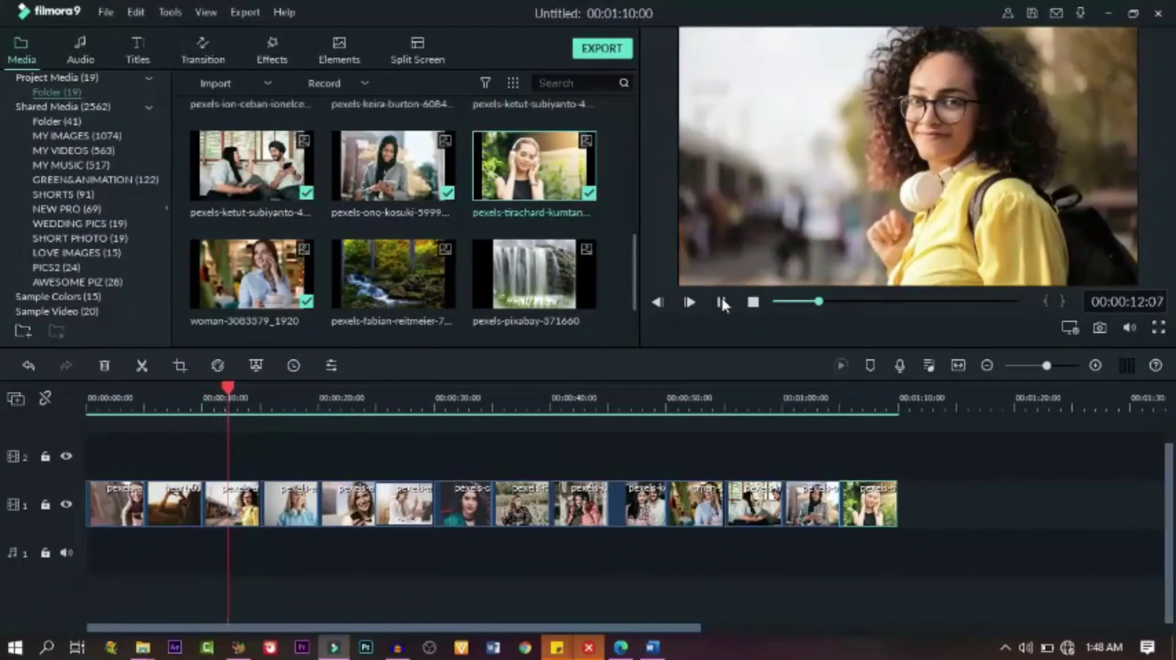
left_click(722, 303)
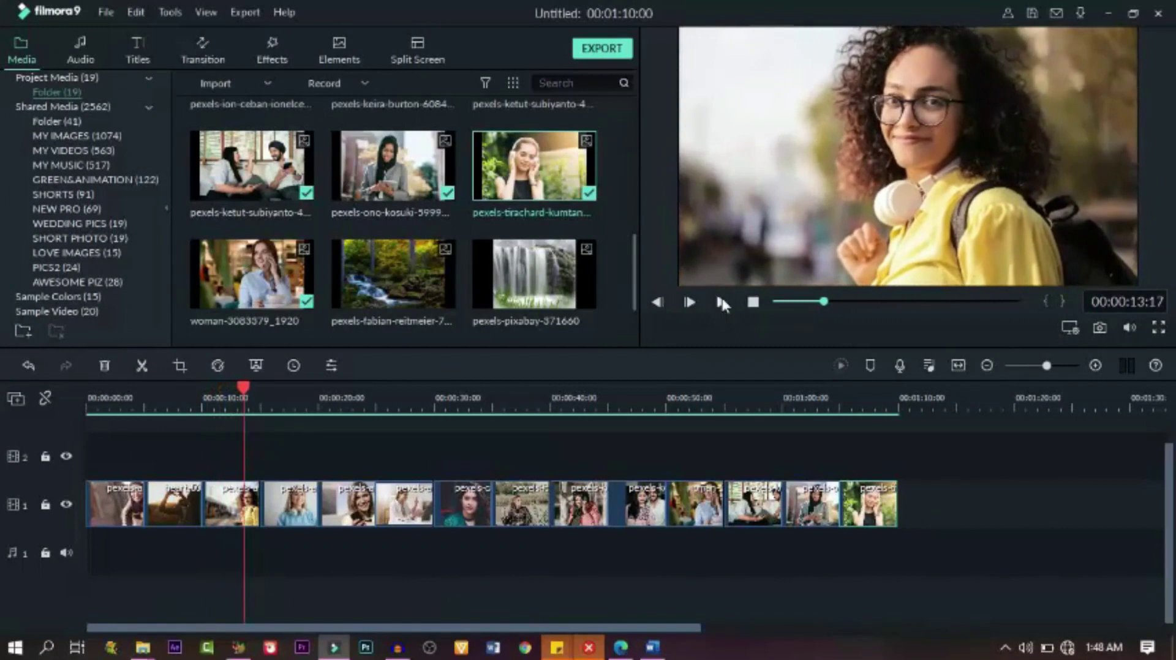
- Add the Orb 1 transition from the 3D category between the first and second clips
left_click(211, 56)
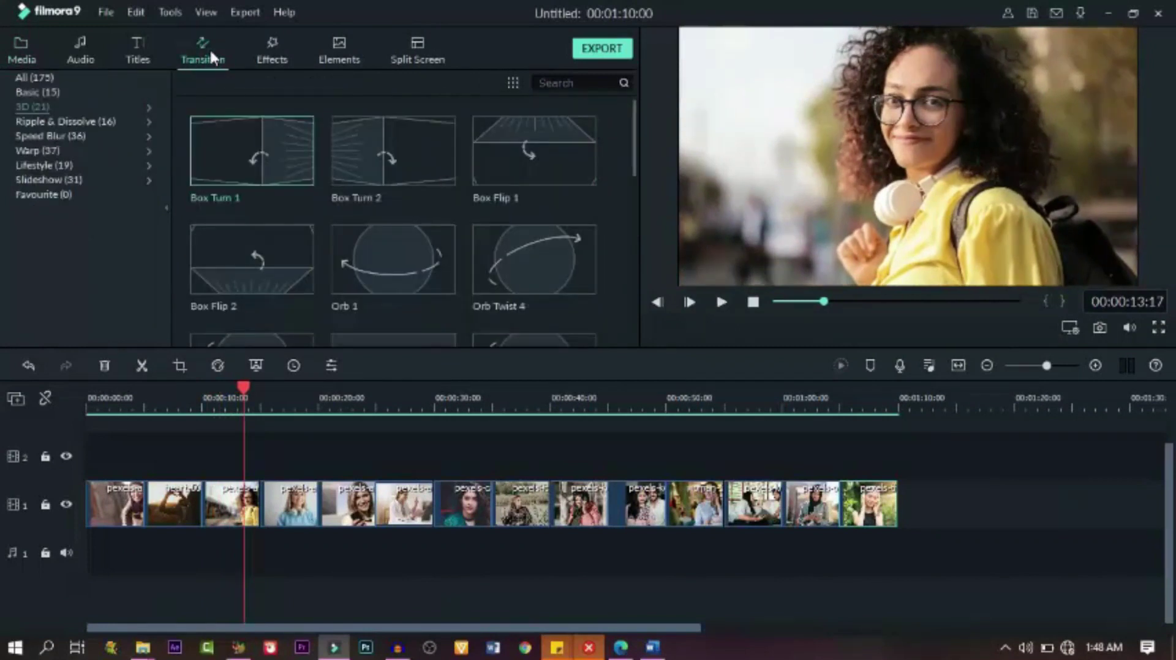
left_click_drag(402, 270, 144, 506)
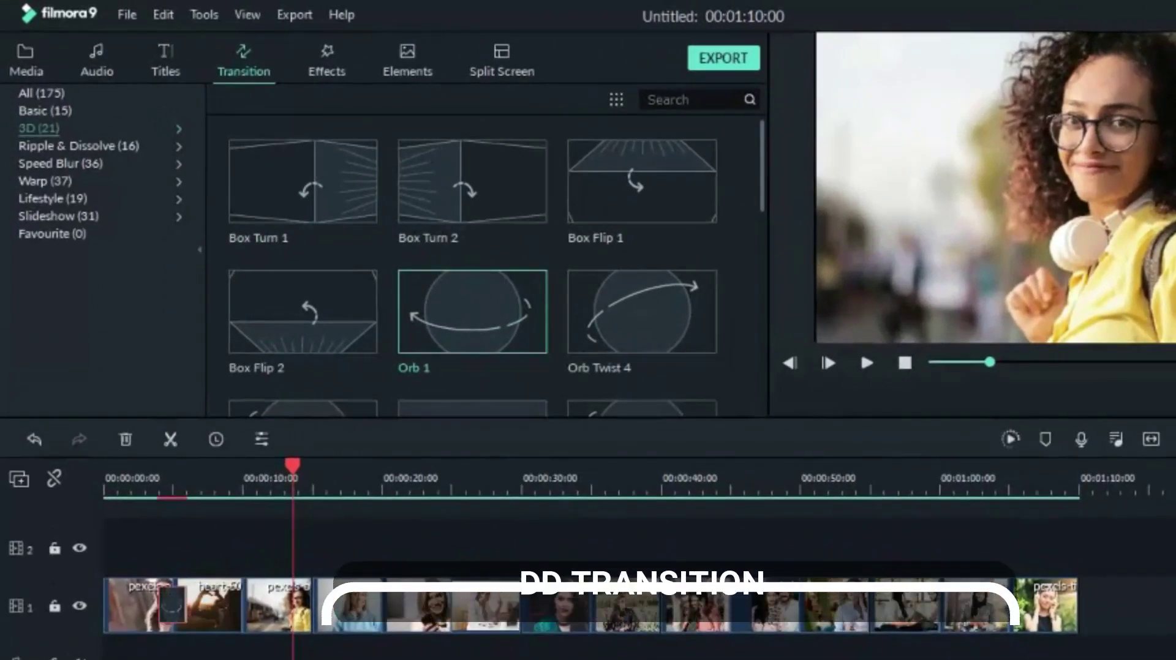
- Play back the timeline from just before the Orb 1 transition through the second clip to check it
left_click(149, 483)
key("space")
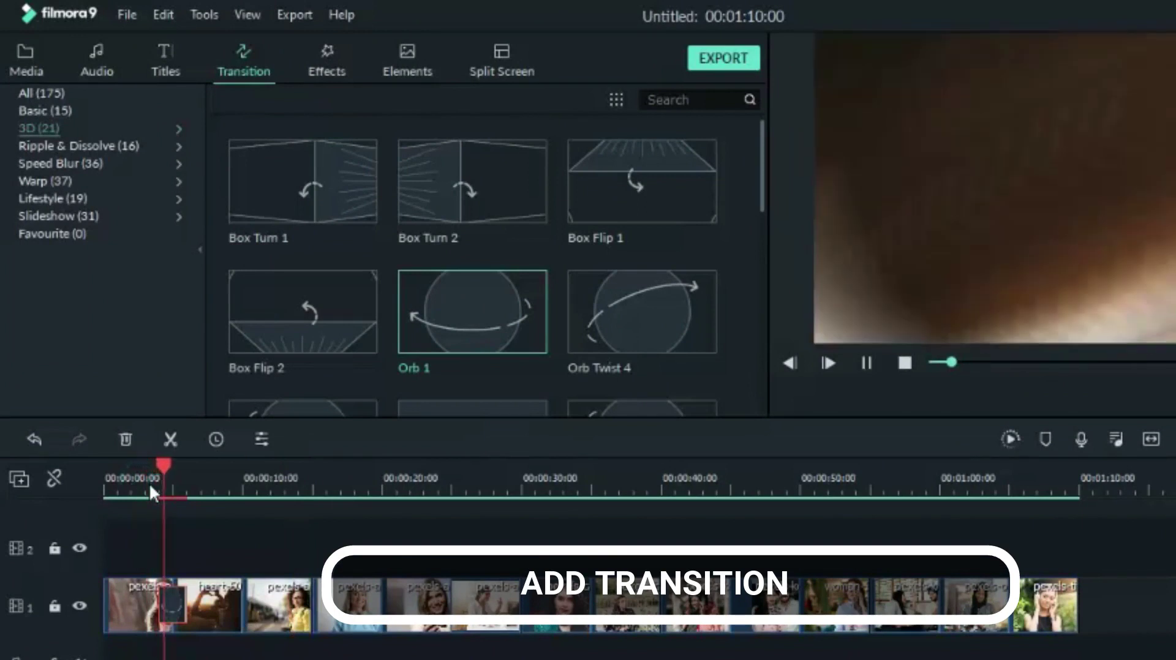
key("space")
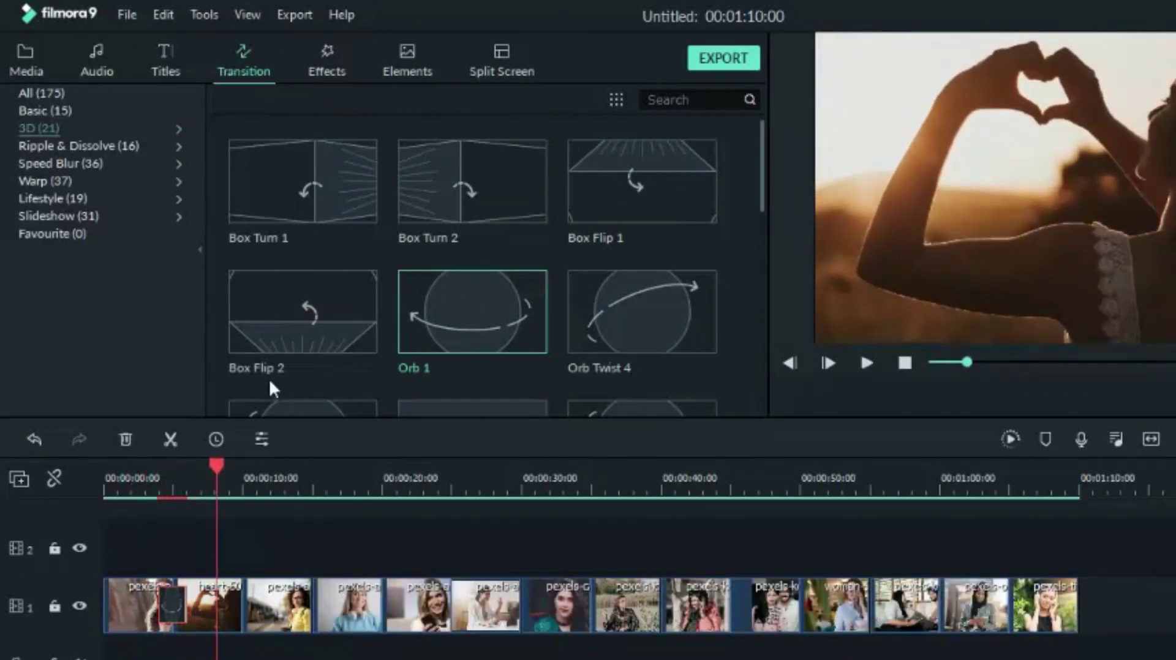
- Add the Speed Blur transitions Cross Roll 7 between the second and third clips and Cross Roll 5 between the third and fourth
left_click(71, 162)
scroll(329, 278, "down", 5)
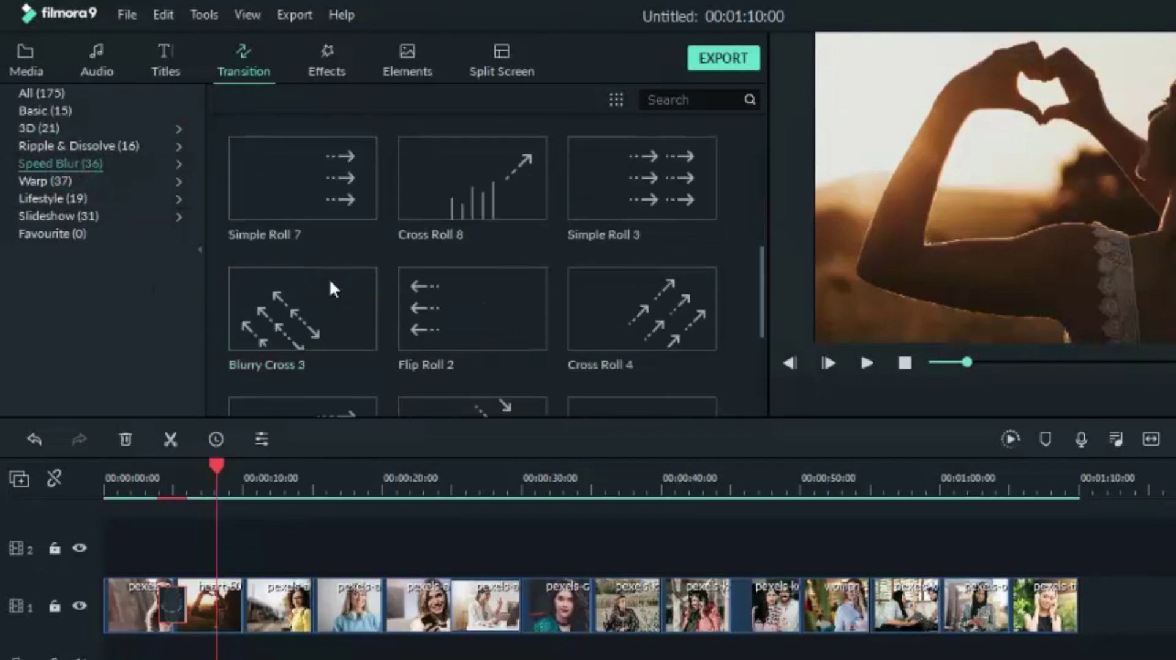
scroll(329, 278, "down", 3)
scroll(330, 278, "up", 1)
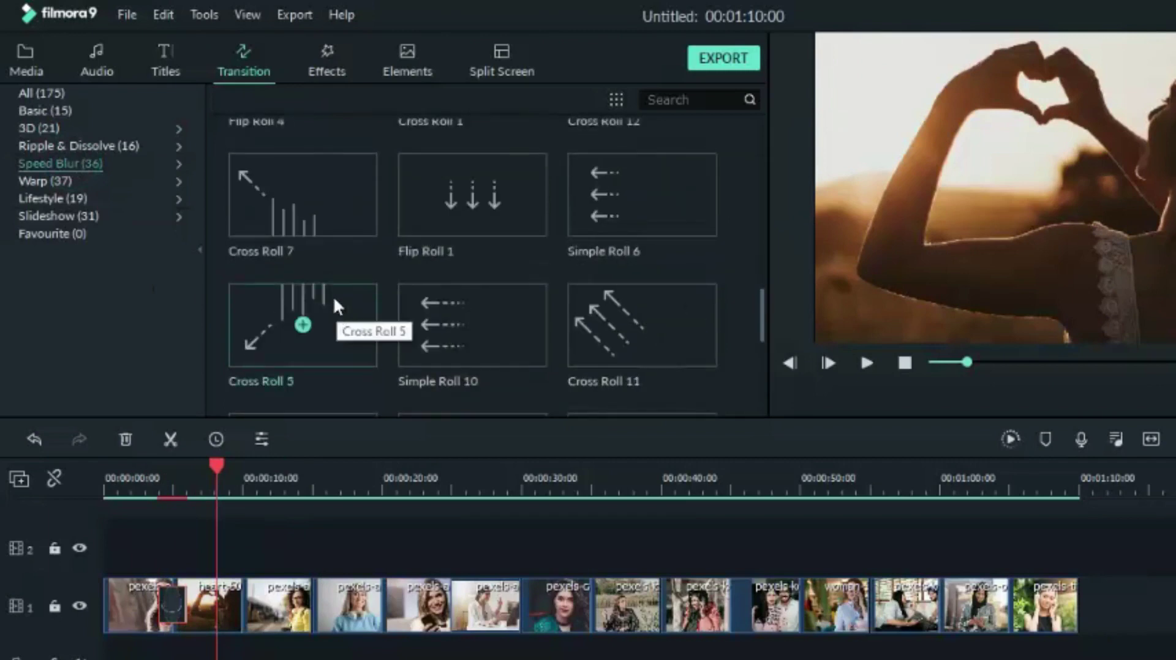
left_click_drag(333, 193, 233, 590)
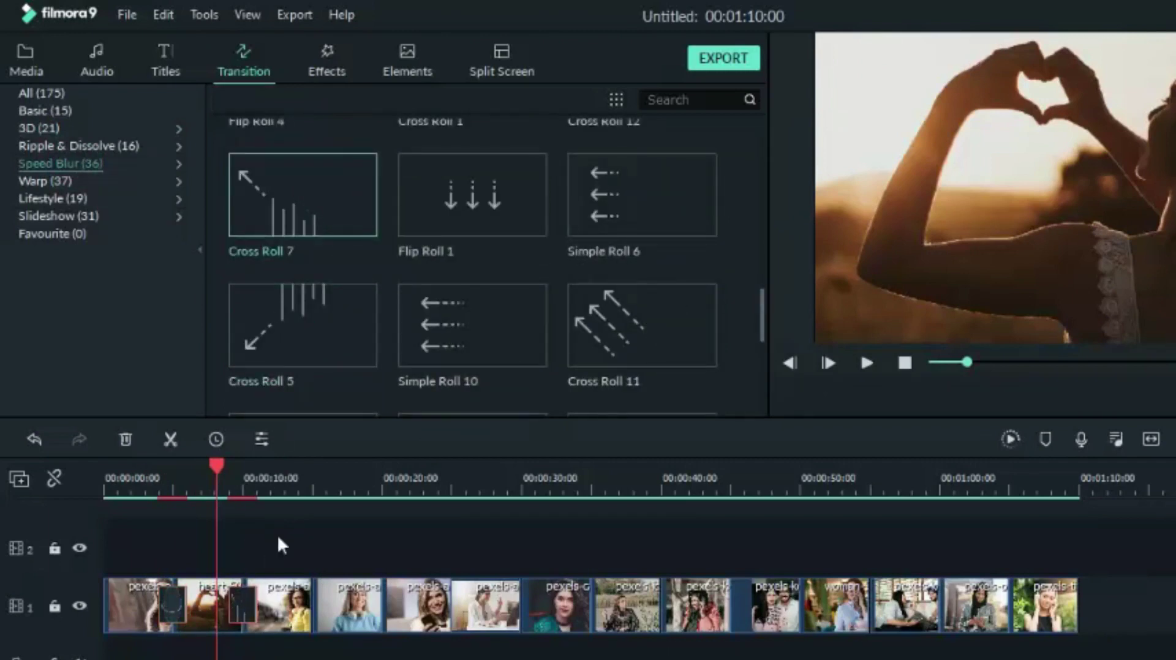
left_click_drag(336, 335, 312, 604)
- Add Blurry Roll 3 between the fourth and fifth clips and Cross Roll 6 between the fifth and sixth clips
scroll(392, 374, "down", 3)
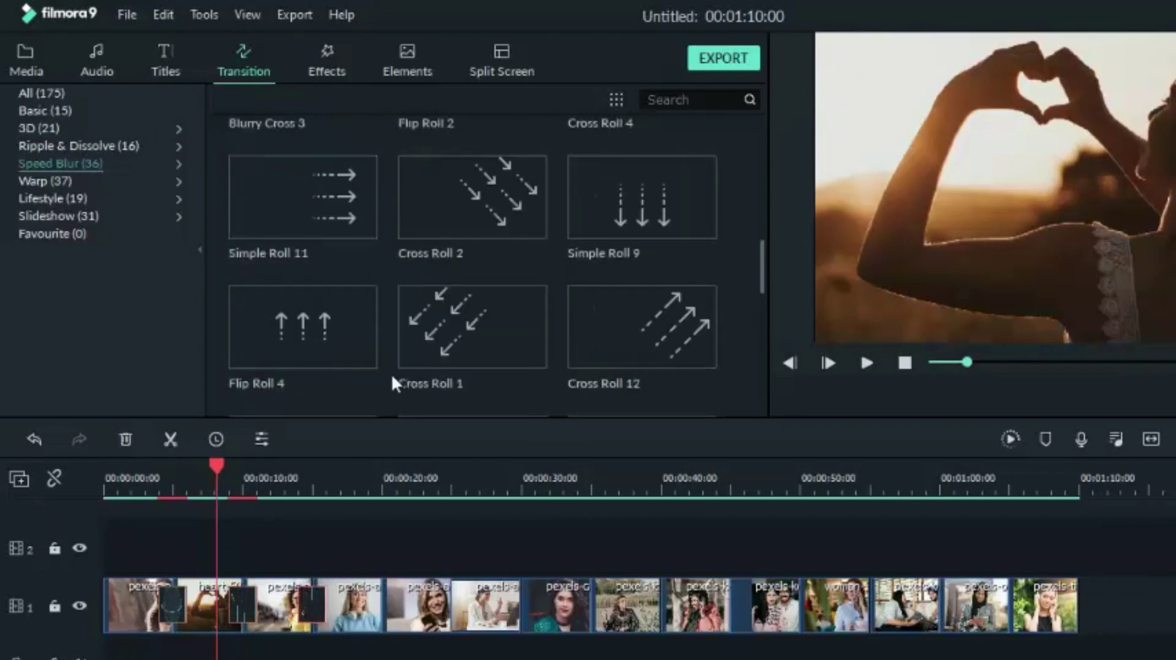
scroll(392, 374, "up", 3)
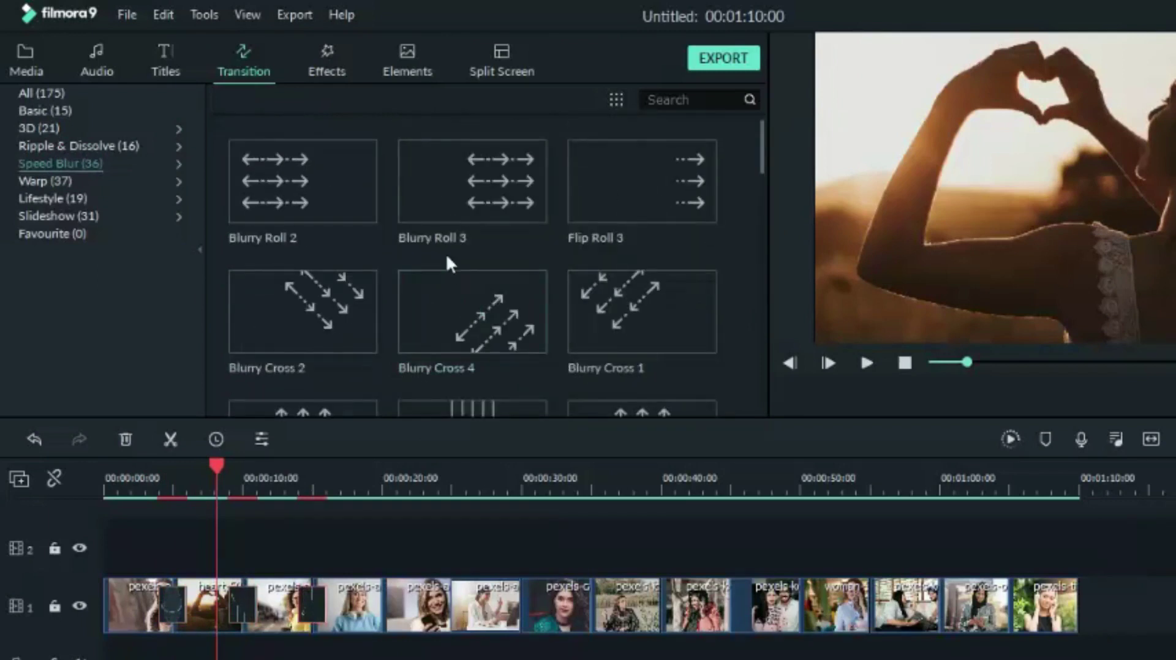
mouse_move(438, 178)
left_mouse_down()
mouse_move(388, 583)
mouse_move(377, 586)
left_mouse_up()
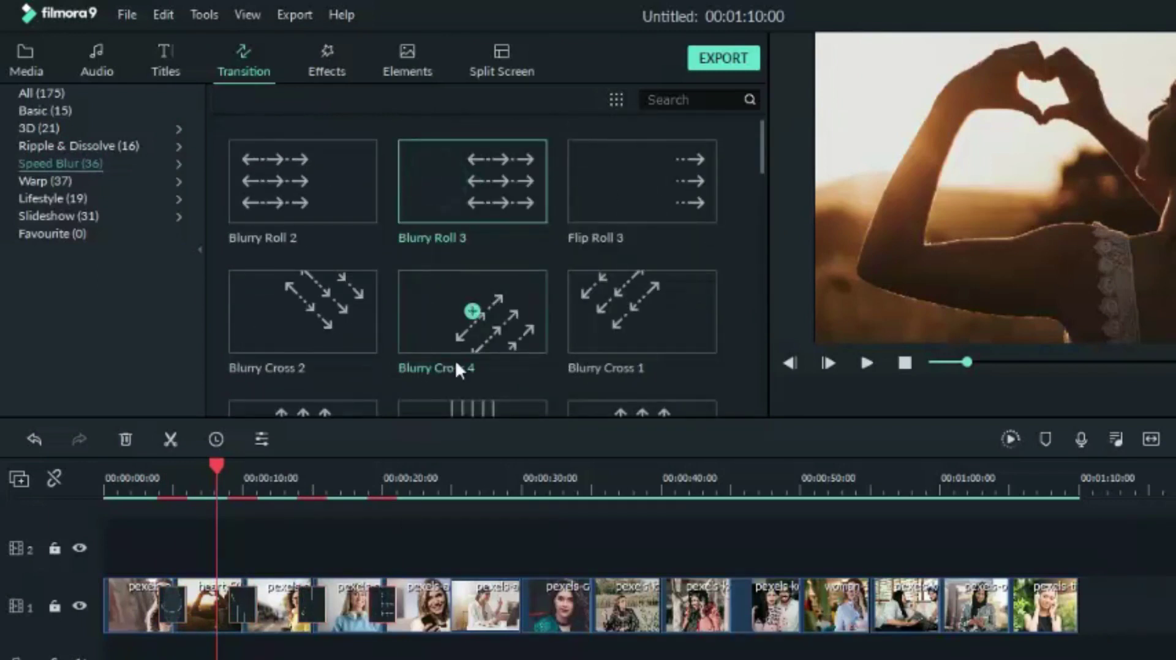
scroll(455, 361, "down", 3)
scroll(455, 360, "down", 2)
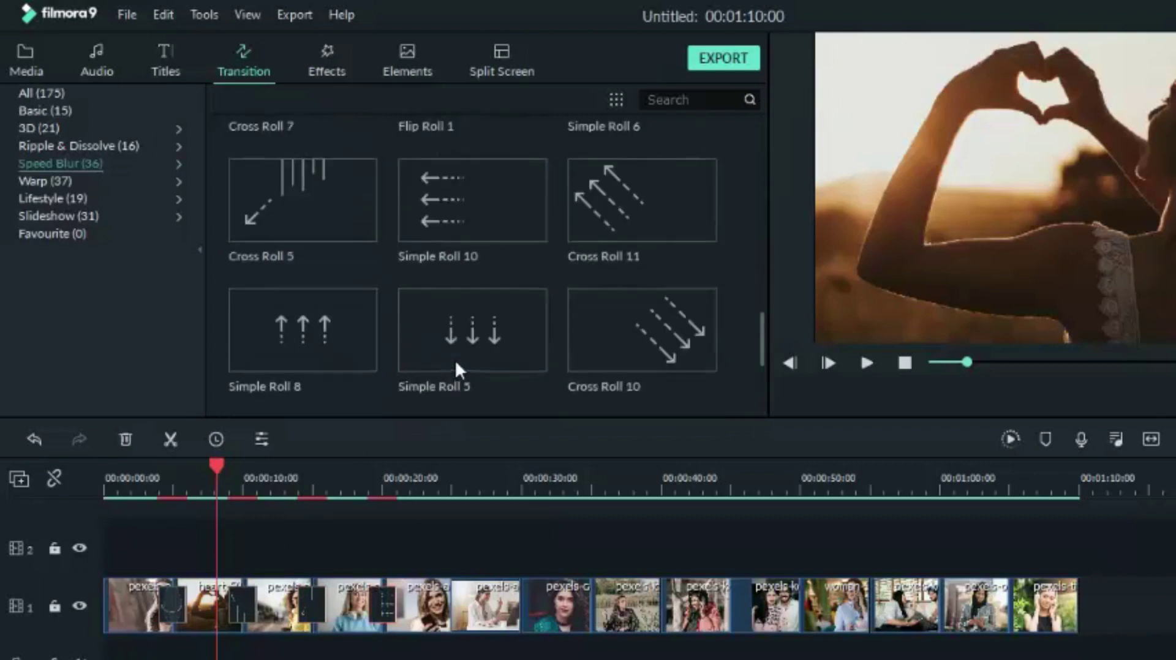
scroll(455, 366, "up", 4)
left_click_drag(495, 218, 437, 563)
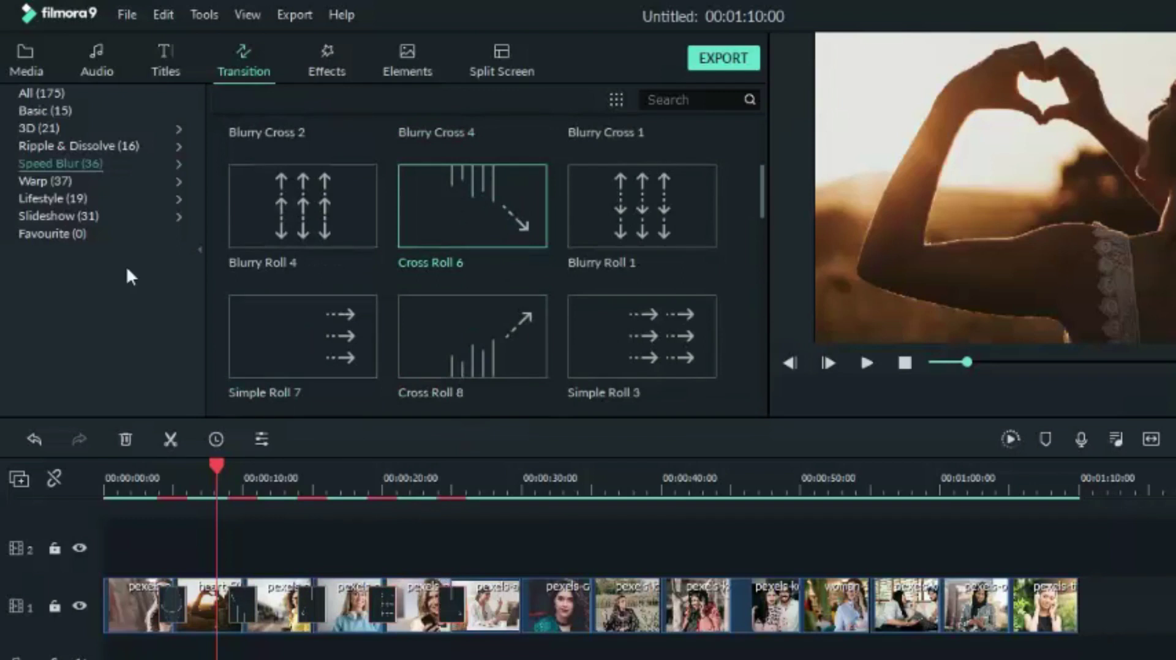
- Add the Warp transitions Warp Zoom 3 between the sixth and seventh clips and Warp Zoom 6 between the seventh and eighth
left_click(34, 180)
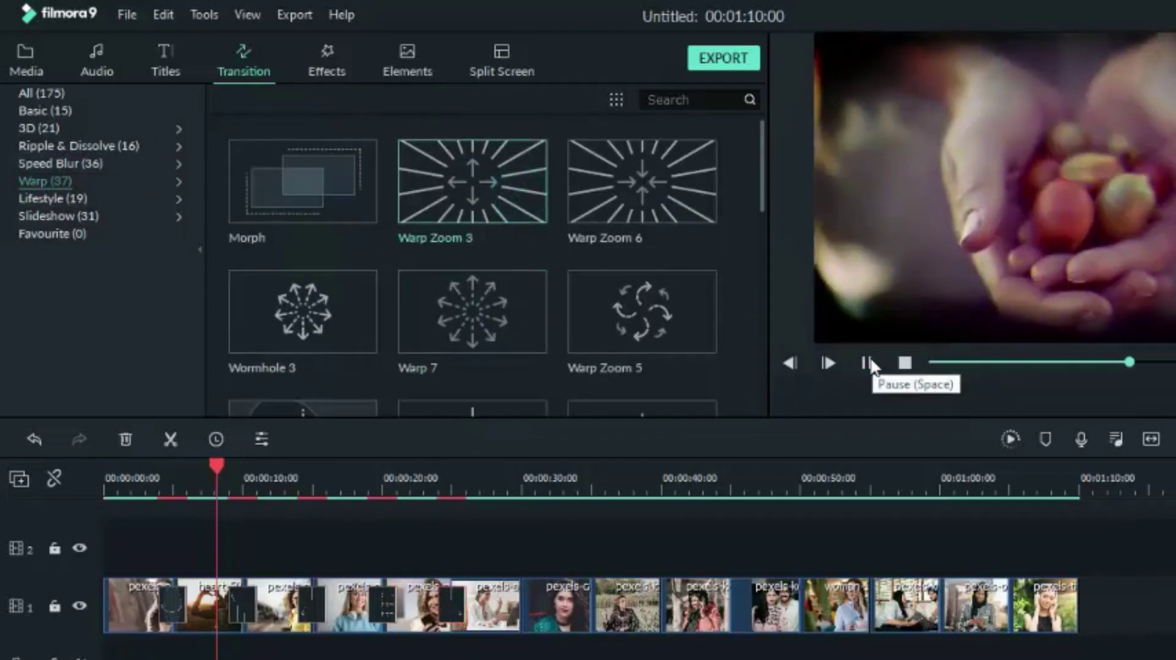
left_click_drag(525, 176, 521, 604)
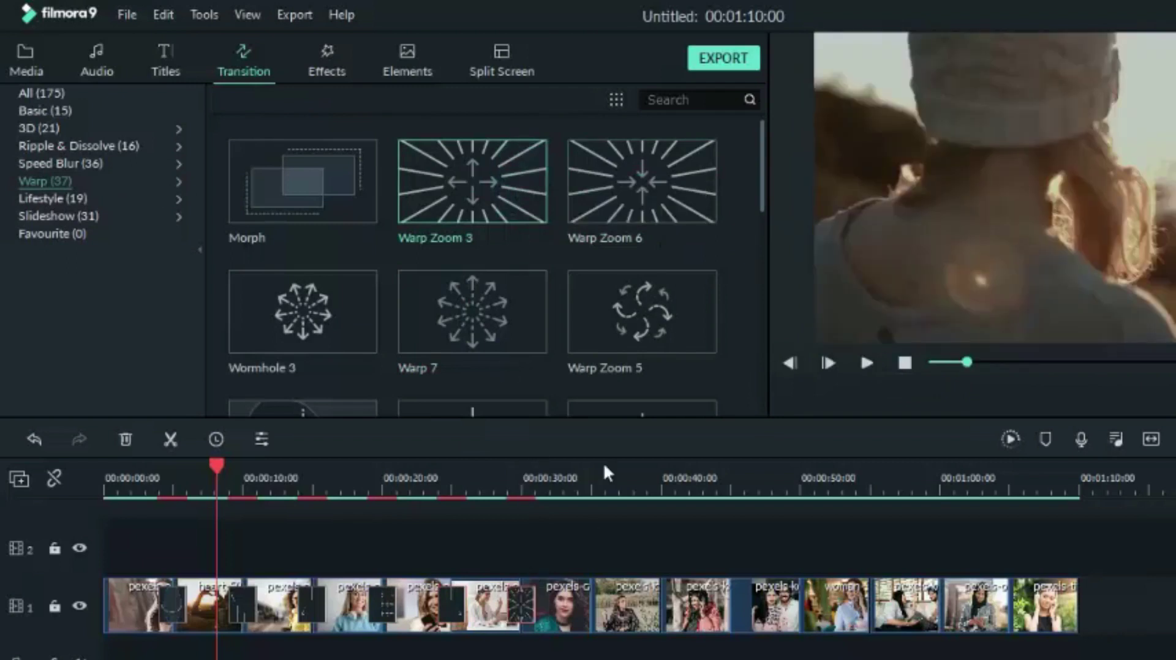
left_click(866, 363)
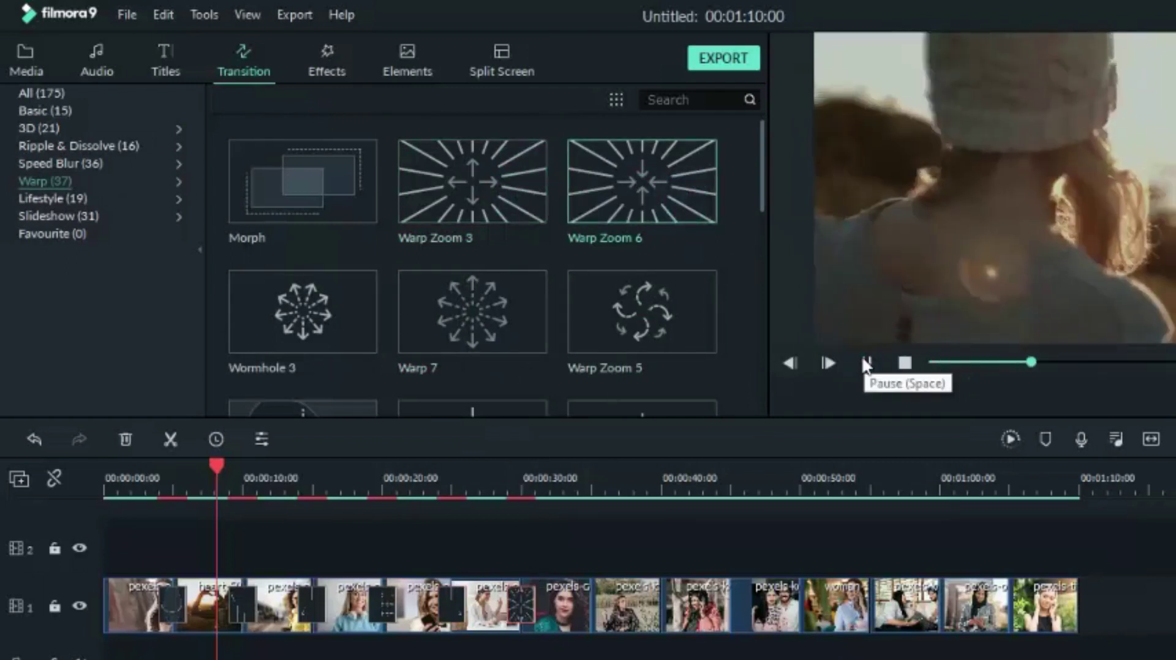
left_click_drag(677, 183, 585, 596)
- Preview and add Warp Zoom 4 between the eighth and ninth clips and Fuzzy Zoom 1 between the ninth and tenth
scroll(545, 322, "down", 5)
left_click(516, 211)
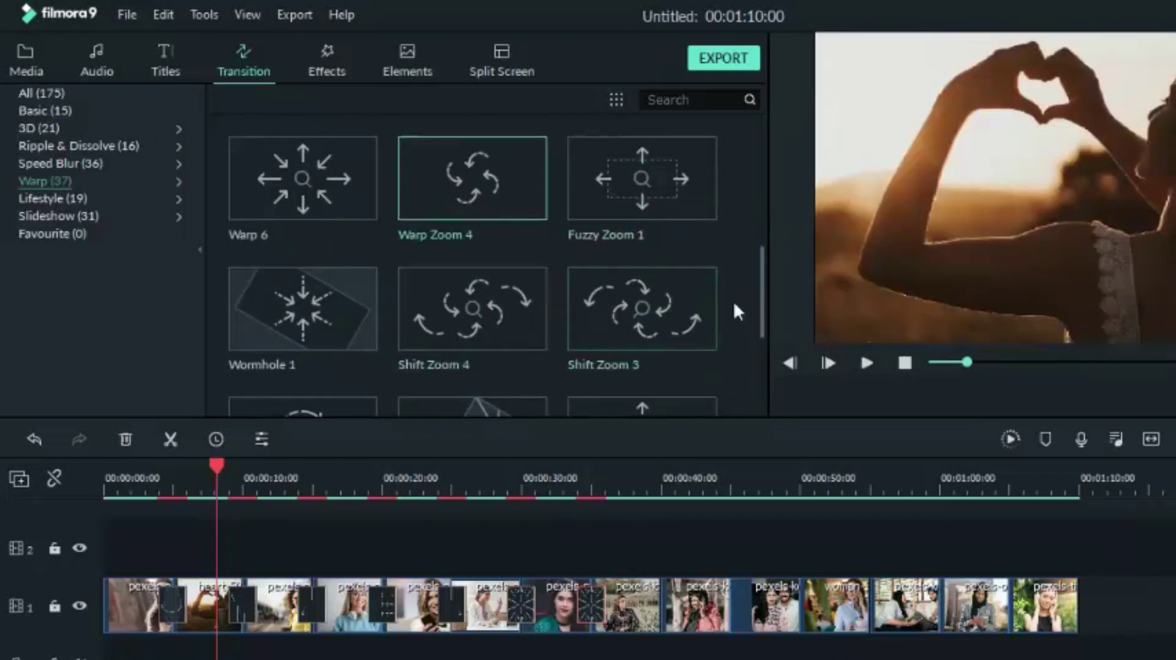
left_click(867, 363)
left_click_drag(510, 182, 656, 575)
left_click(687, 189)
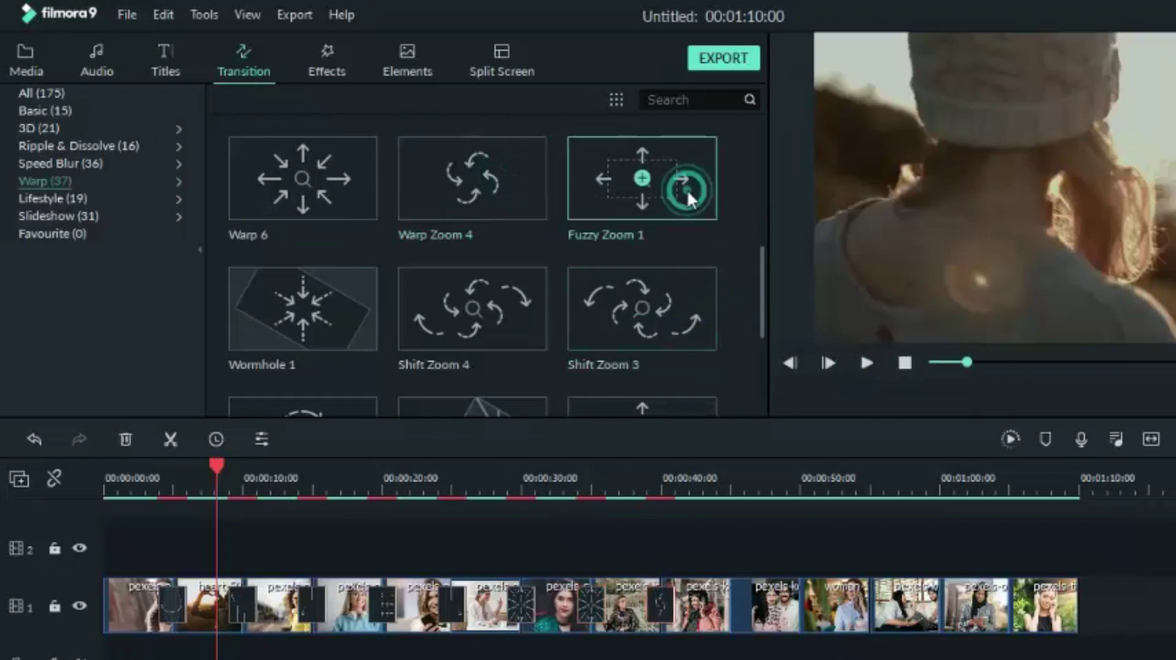
left_click(868, 362)
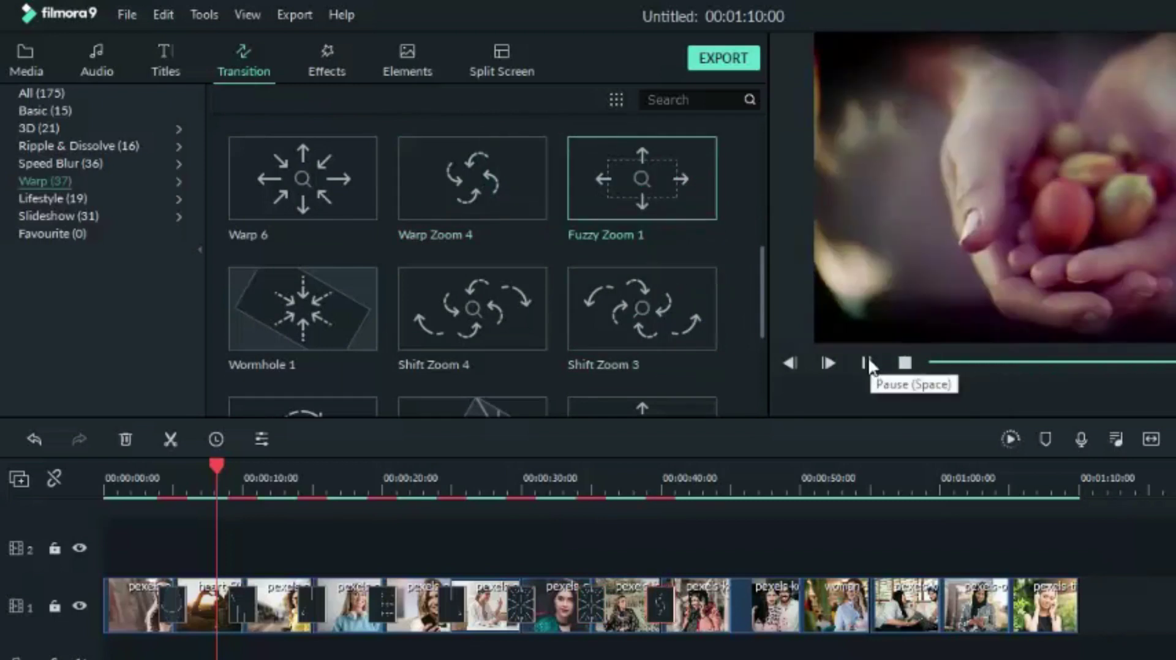
left_click_drag(708, 189, 720, 569)
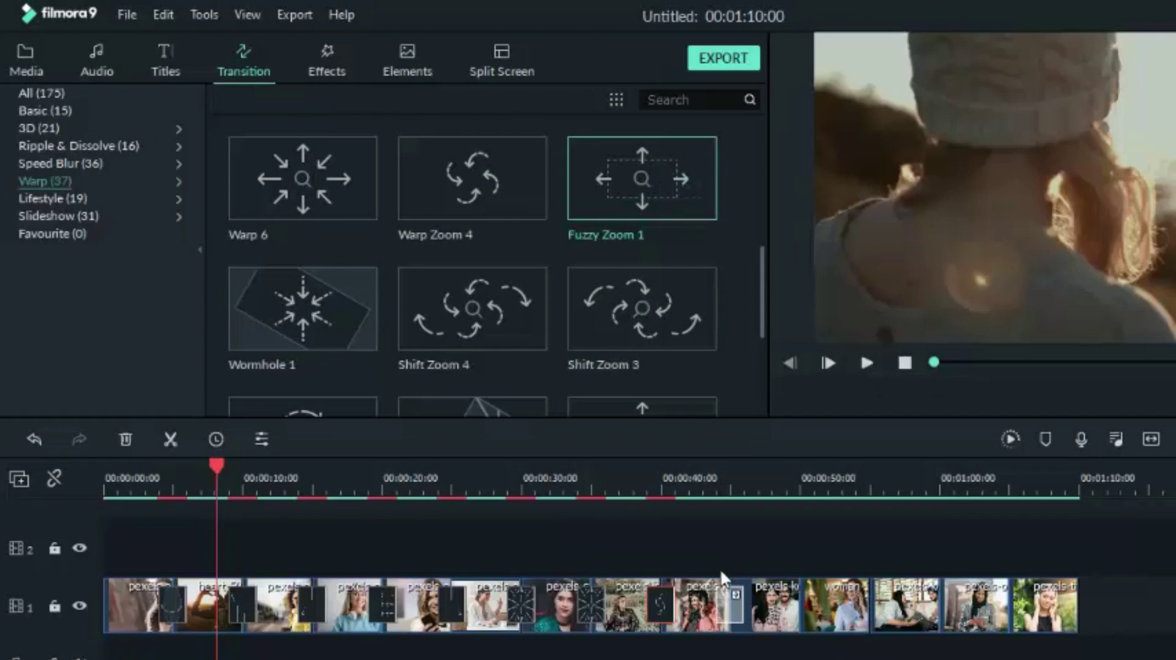
left_click_drag(721, 568, 721, 568)
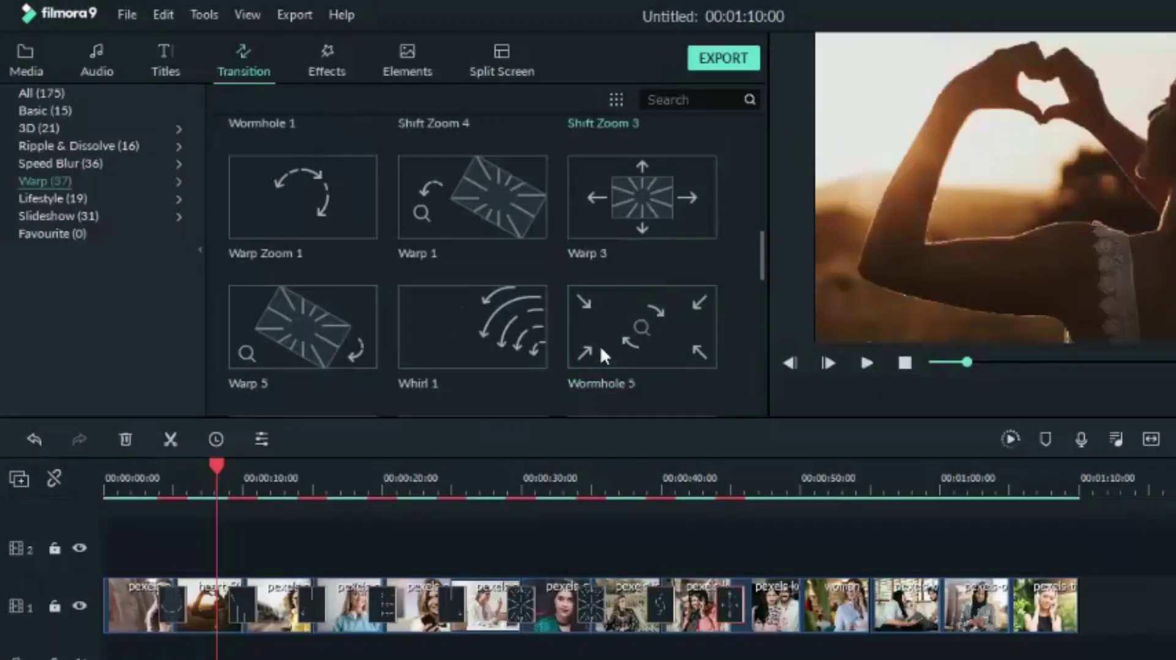
- Preview further Warp transitions and add Cross Zoom between the tenth and eleventh clips
left_click(599, 349)
left_click(864, 362)
scroll(533, 323, "down", 6)
left_click(303, 328)
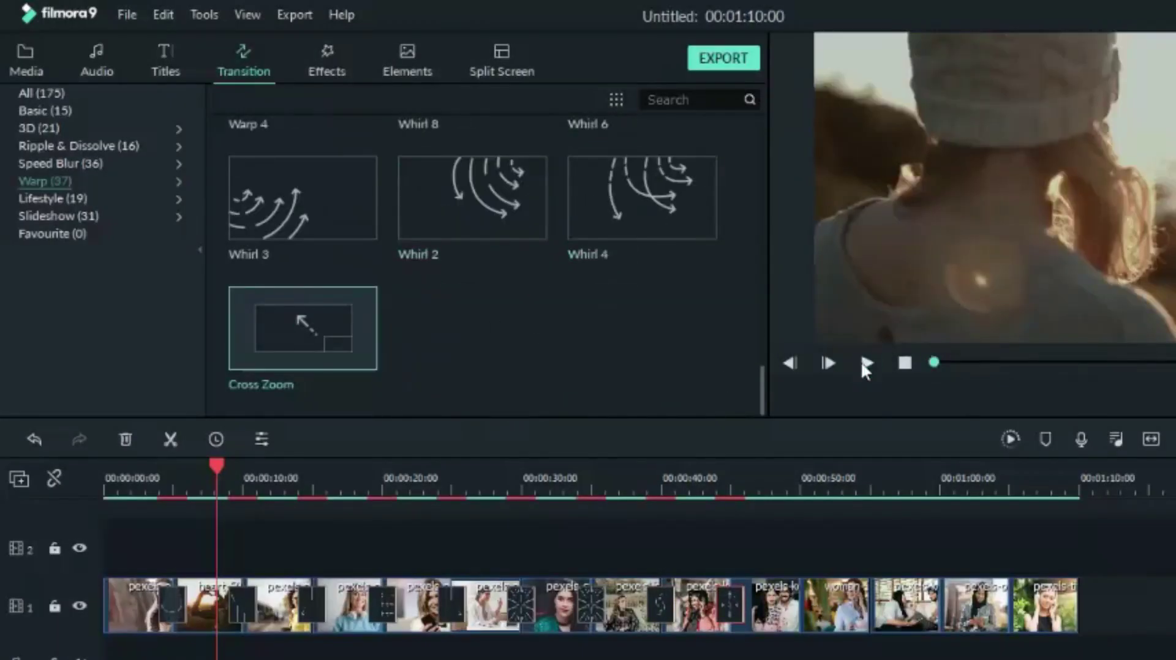
scroll(420, 309, "down", 8)
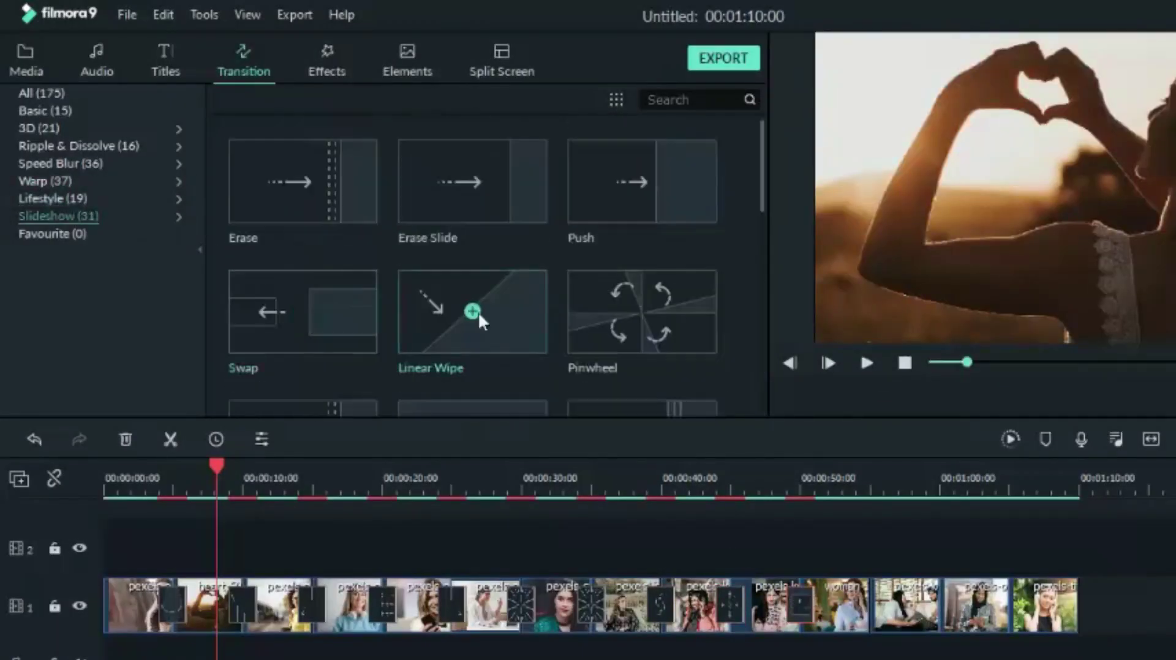
- Add the Slideshow transition Erase Slide between the eleventh and twelfth clips and a Basic transition between the twelfth and thirteenth
left_click(469, 184)
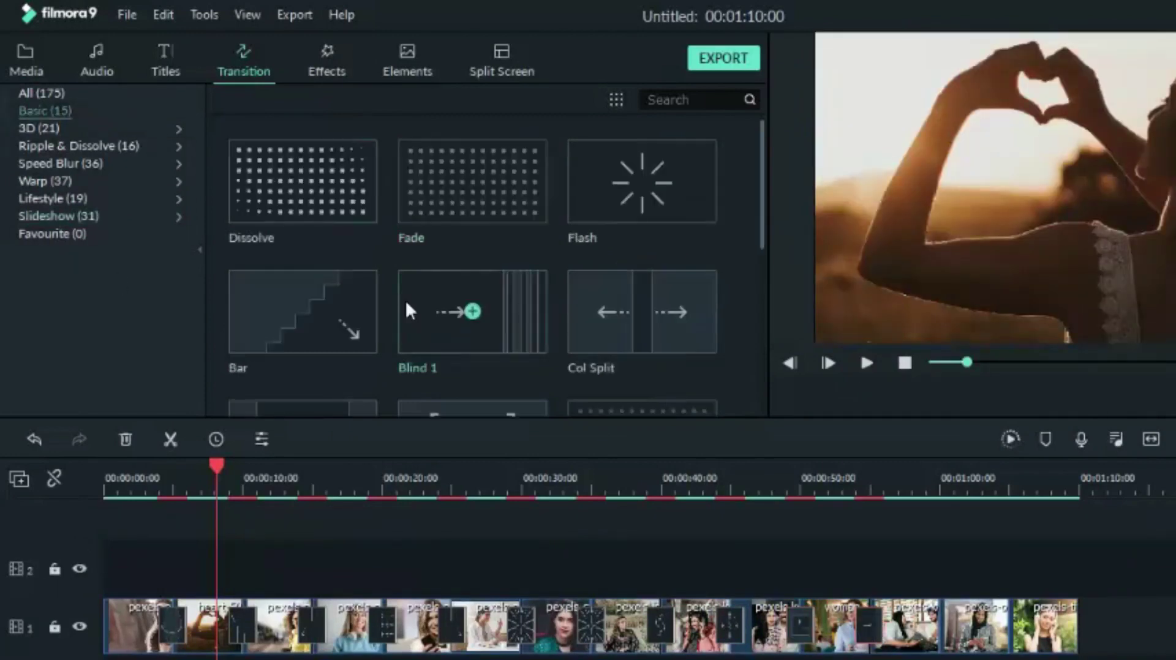
scroll(409, 311, "down", 6)
left_click(472, 328)
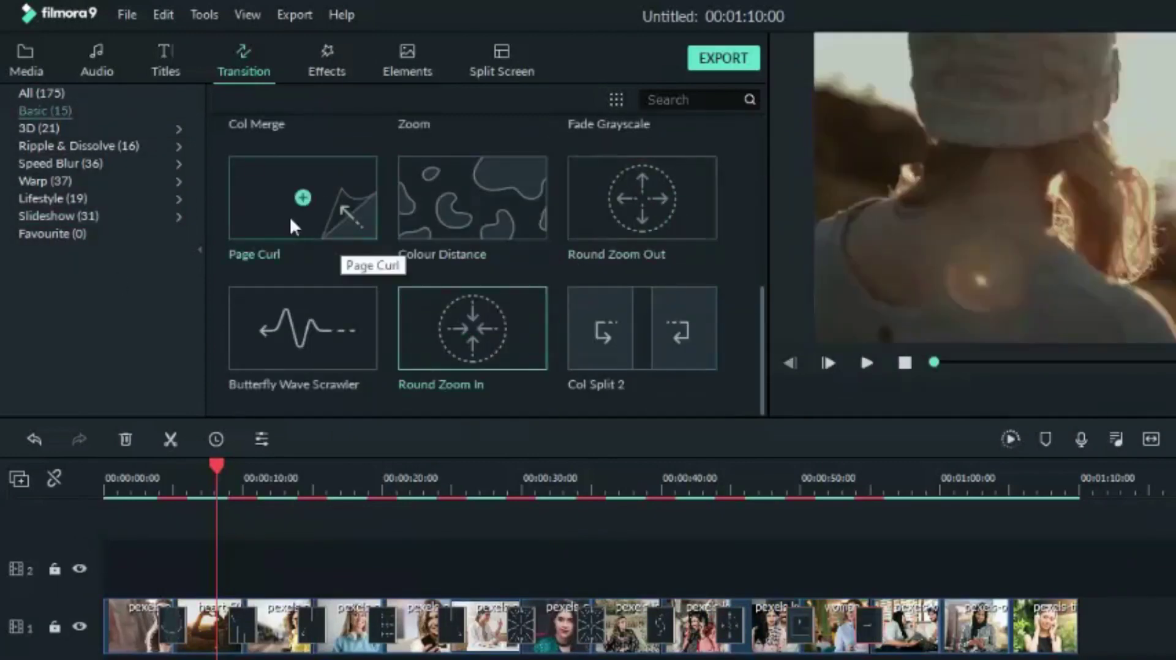
- Preview Ripple & Dissolve transitions and add Kaleidoscope between the thirteenth and last clips
left_click(46, 182)
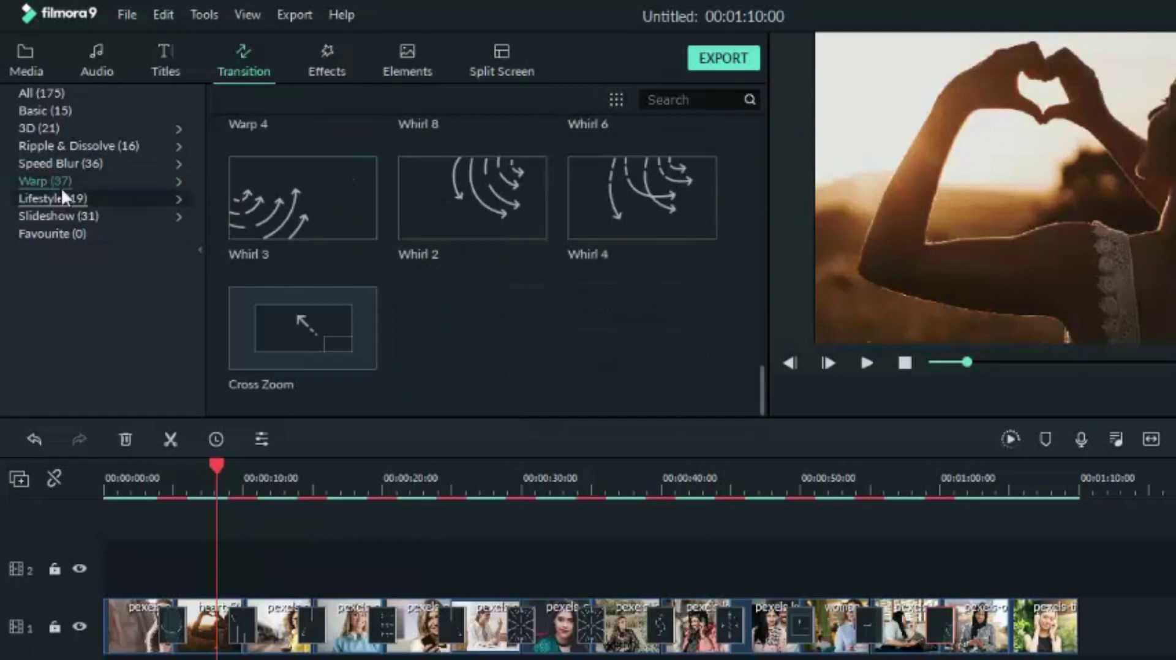
left_click(78, 146)
left_click(440, 285)
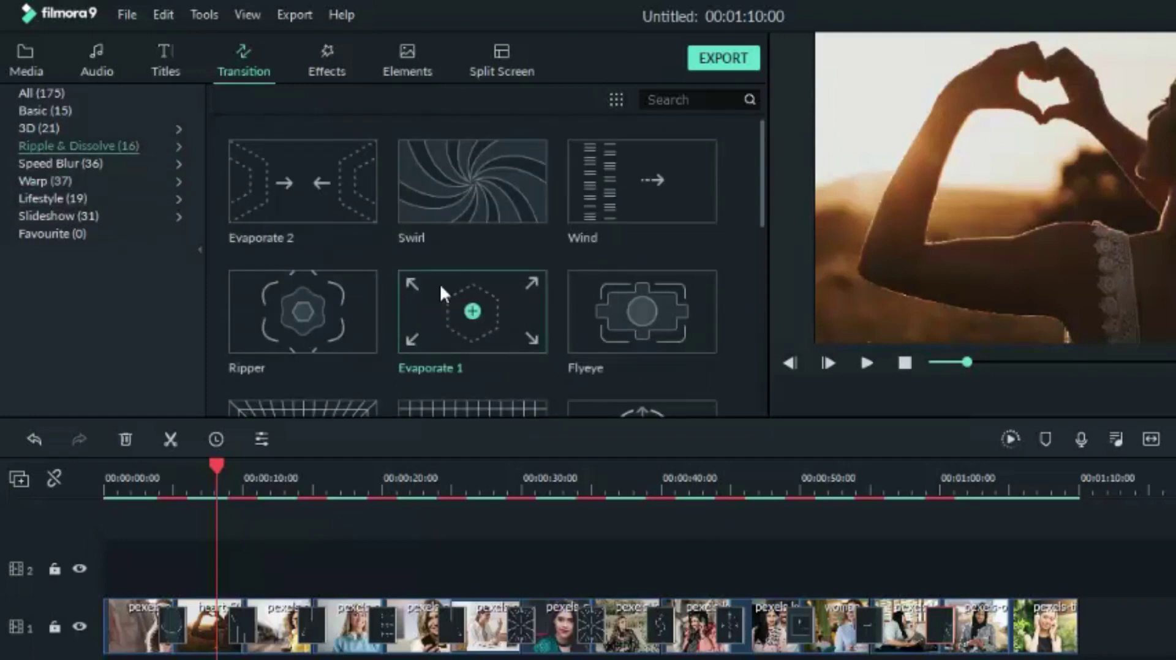
left_click(525, 334)
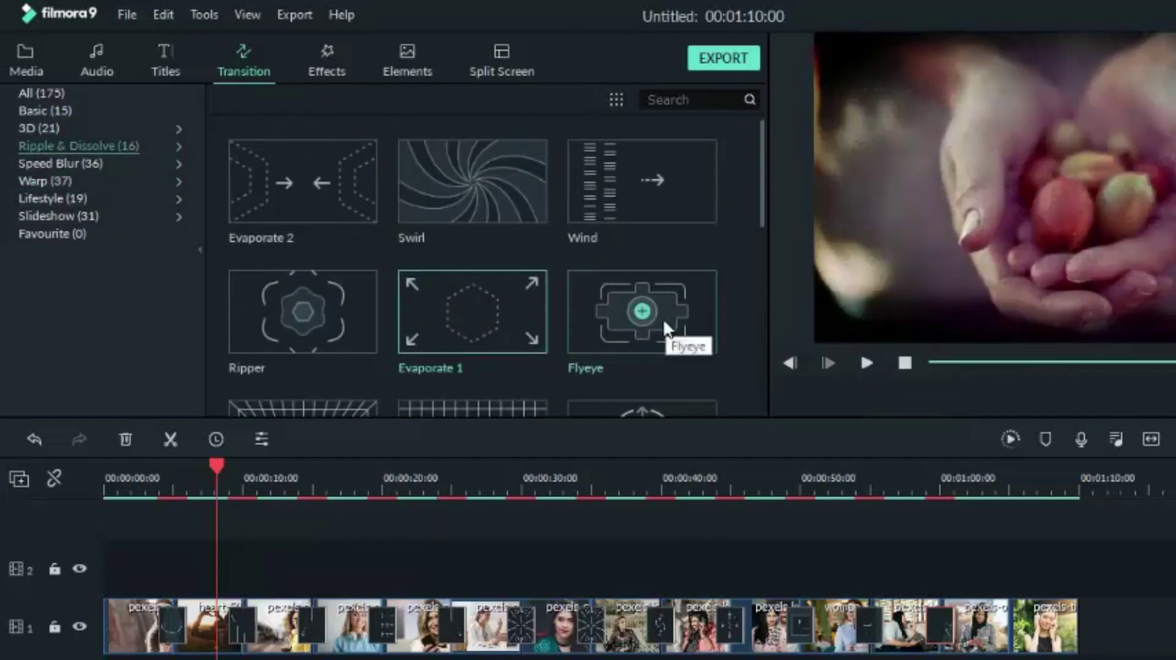
scroll(667, 329, "down", 5)
left_click(533, 333)
left_click(867, 364)
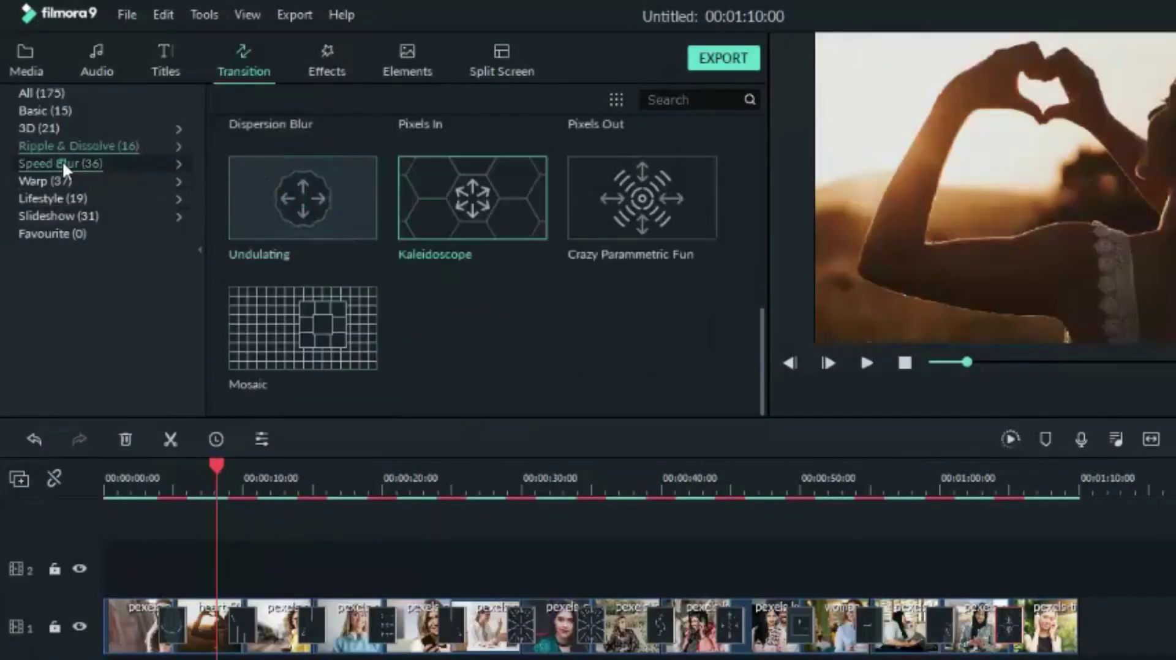
- Add the Speed Blur transition Cross Roll 5 at the start of the first clip
left_click(63, 161)
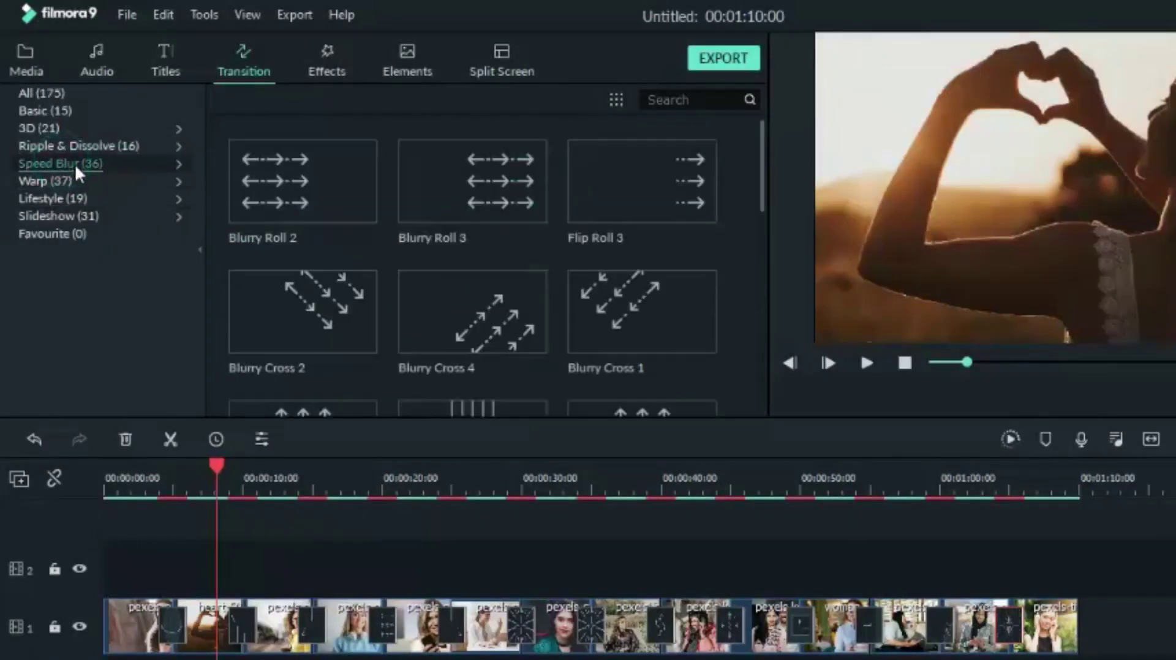
scroll(310, 288, "down", 10)
left_click_drag(318, 222, 104, 600)
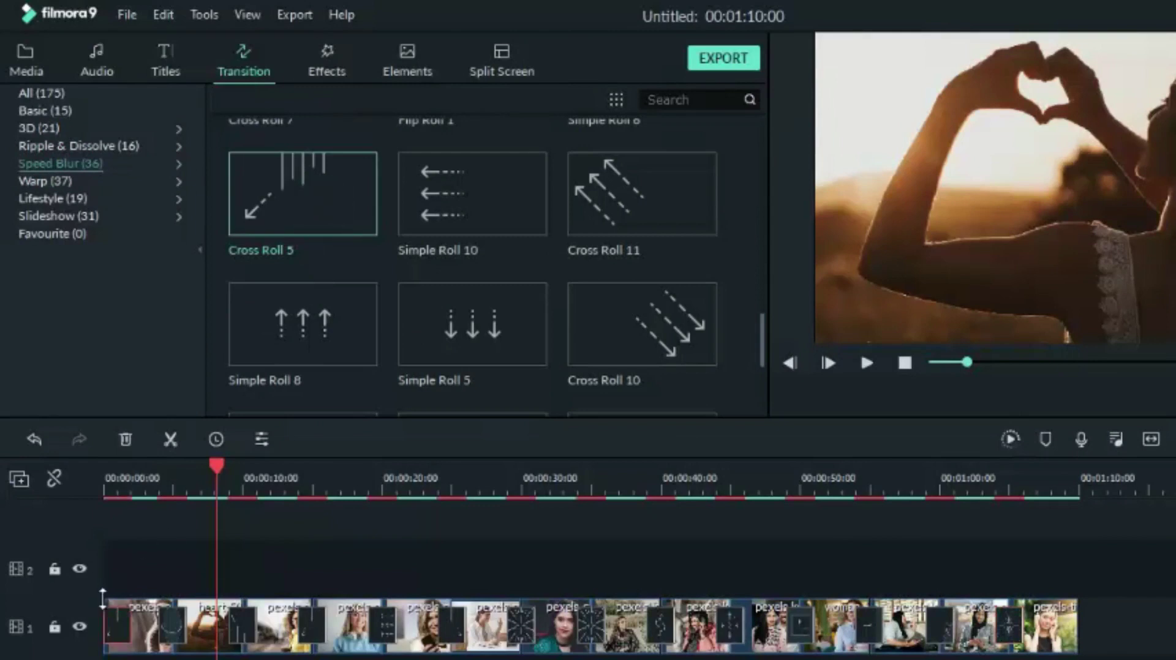
- Set the duration of the transition between the first two clips to 00:00:00:20 and apply it to all transitions
double_click(173, 629)
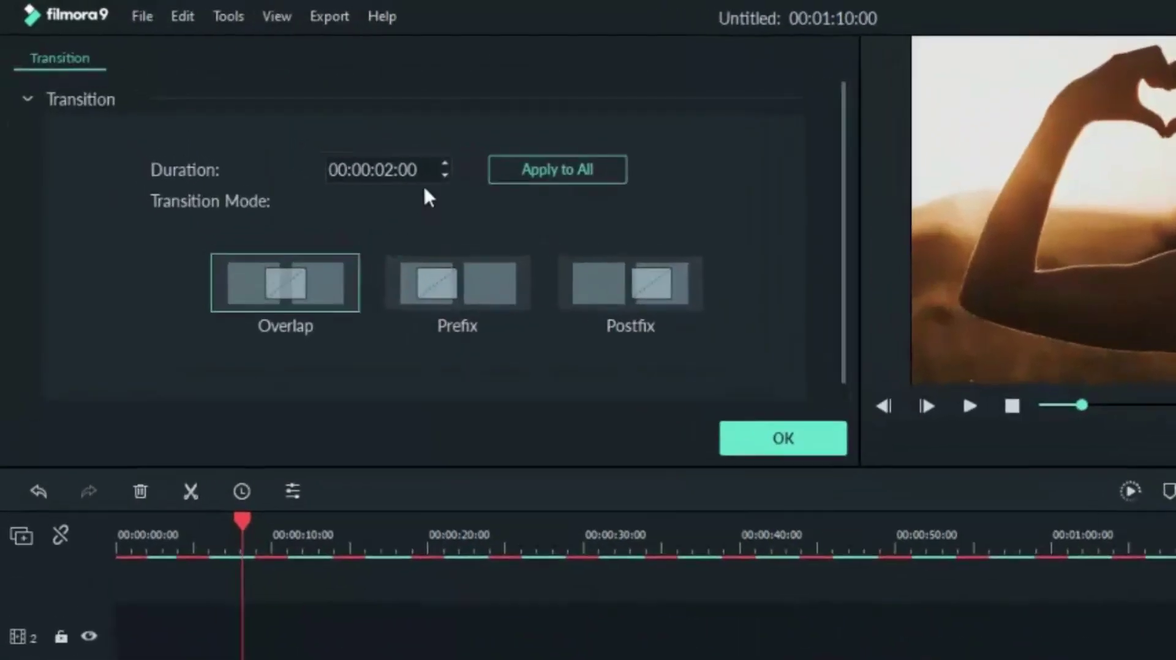
left_click(399, 156)
left_click(398, 156)
left_click_drag(528, 207, 528, 207)
left_click(528, 207)
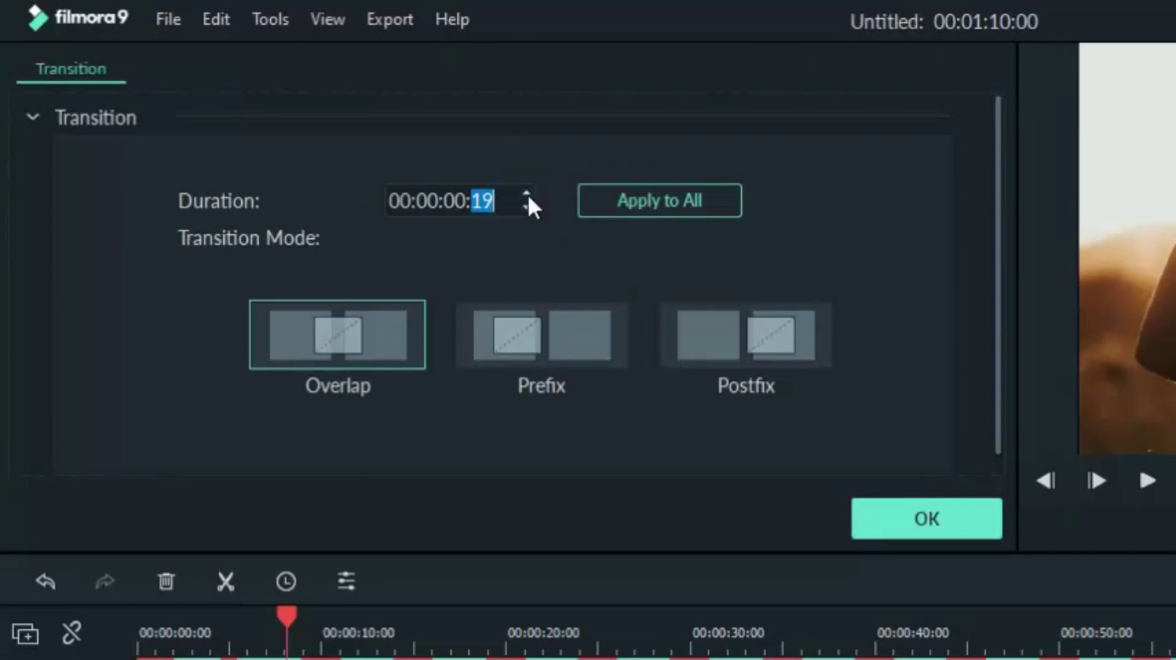
double_click(527, 194)
left_click(524, 207)
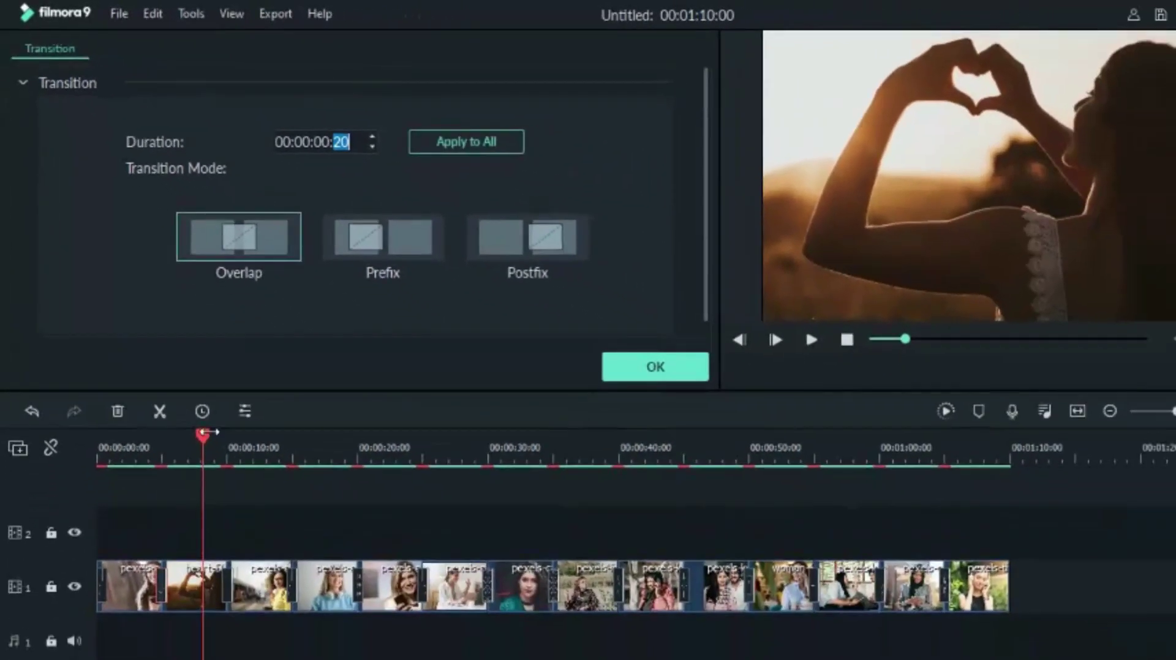
- Play the slideshow from the timeline start through the fourth clip to check the shortened transitions
left_click_drag(205, 433, 68, 501)
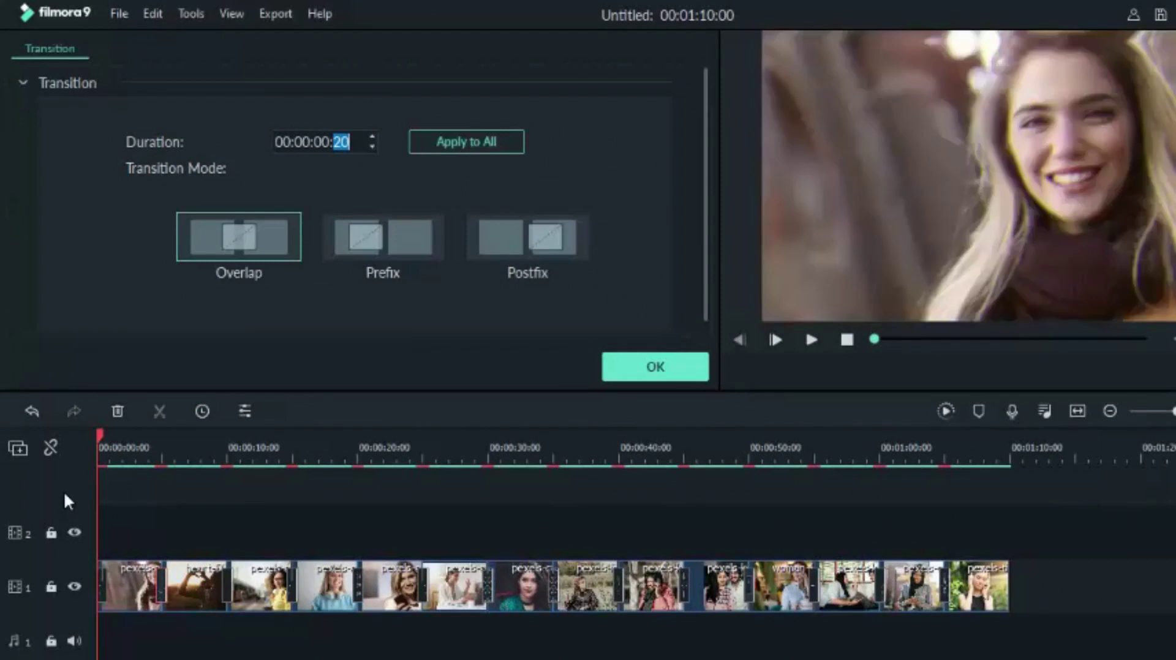
key("space")
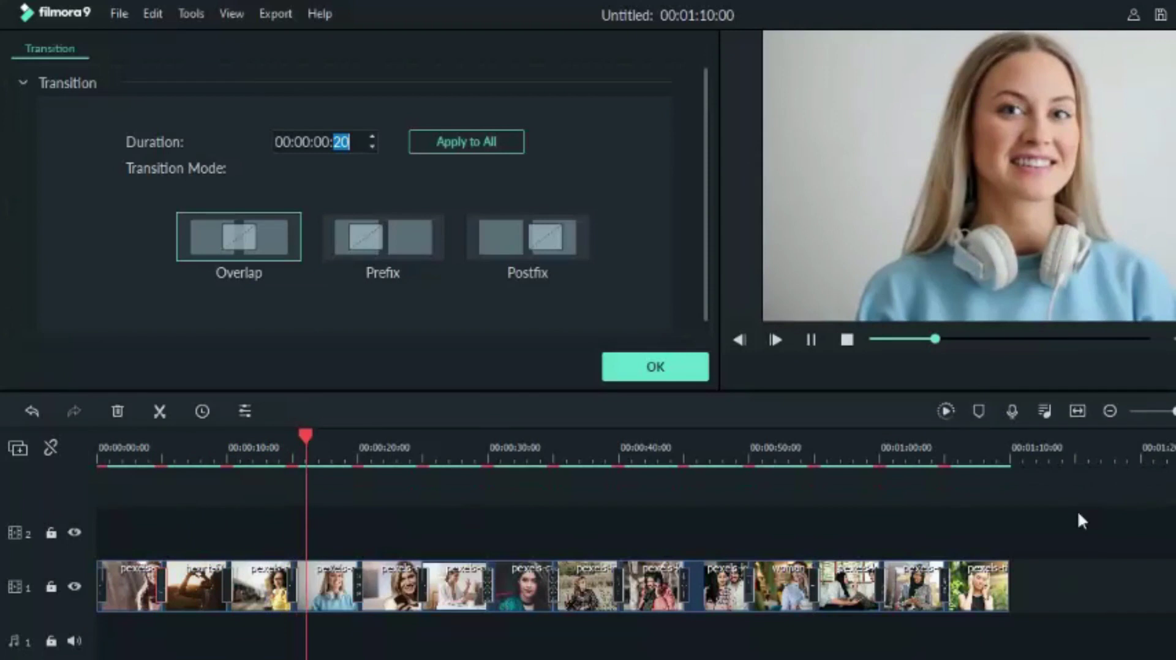
- Render the timeline preview, then close the transition settings and return the playhead to the start
left_click(948, 409)
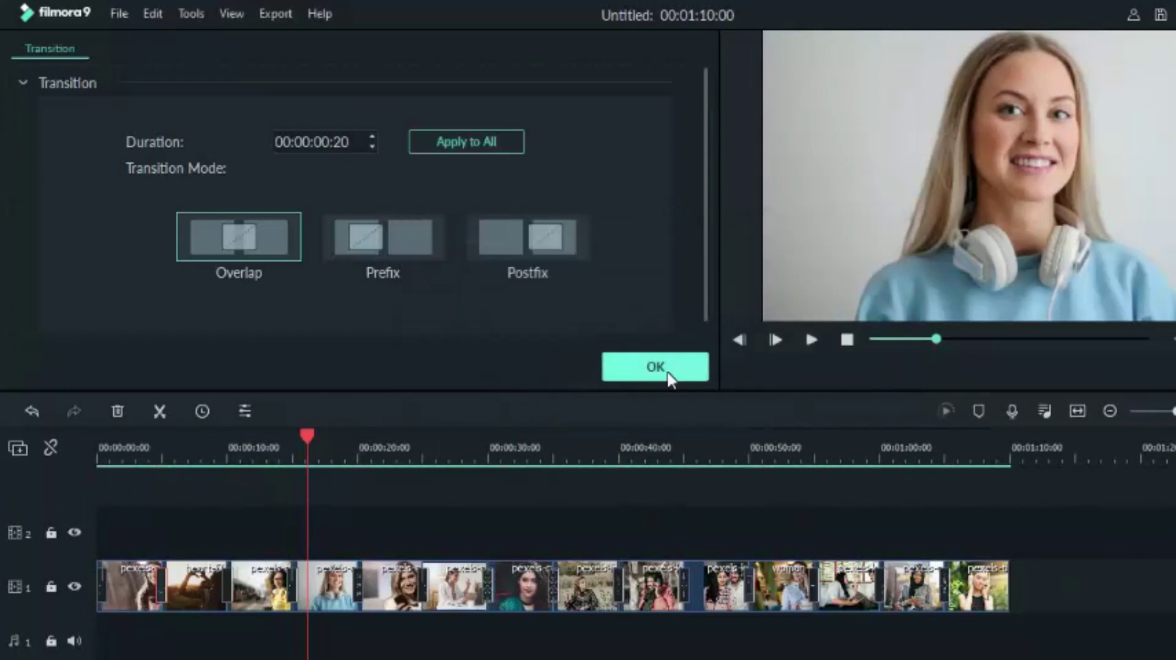
left_click(671, 370)
left_click_drag(304, 437, 5, 532)
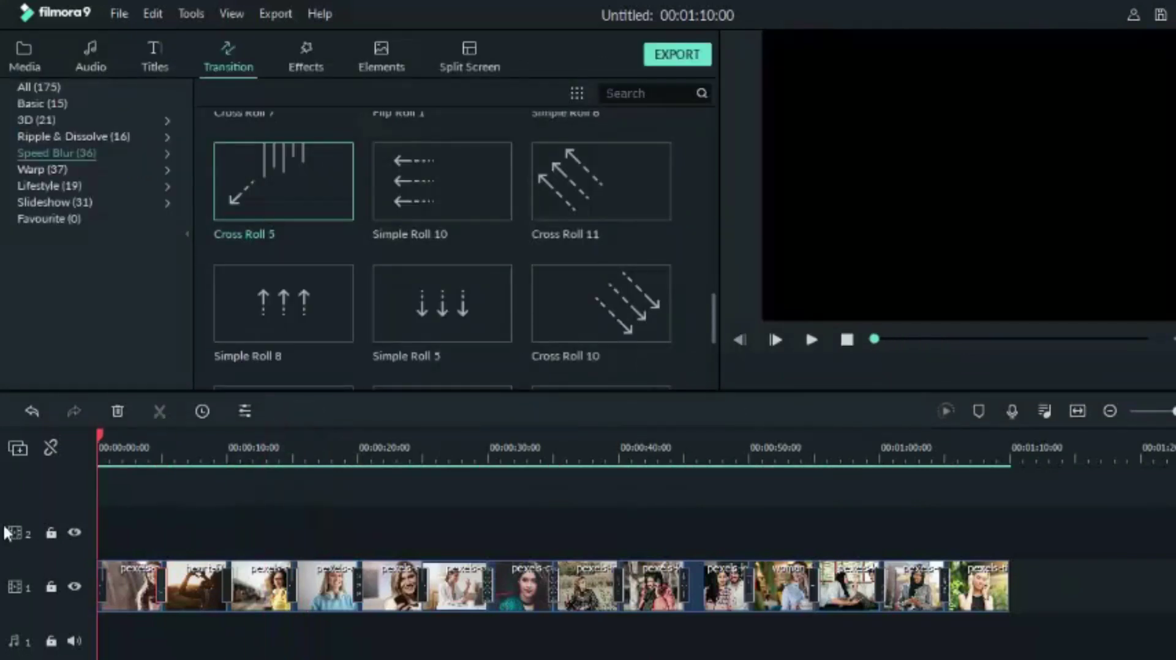
- Add the sound effect mixkit-air-woosh-1489 from My Music to audio track 1 at the timeline start
key("space")
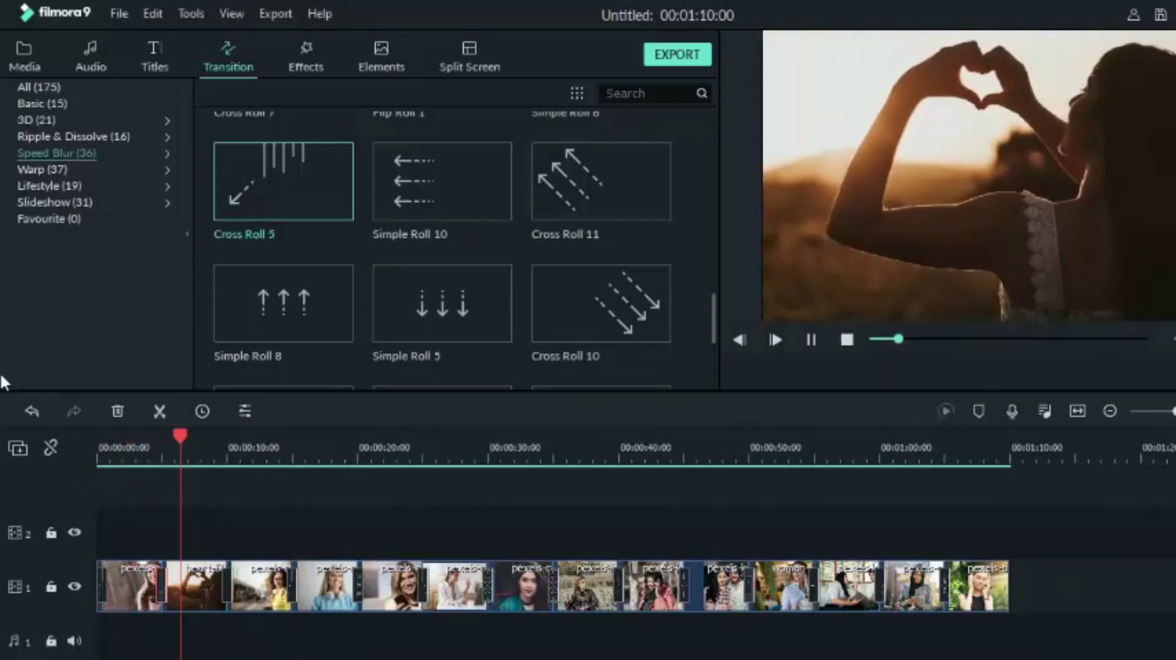
left_click(83, 64)
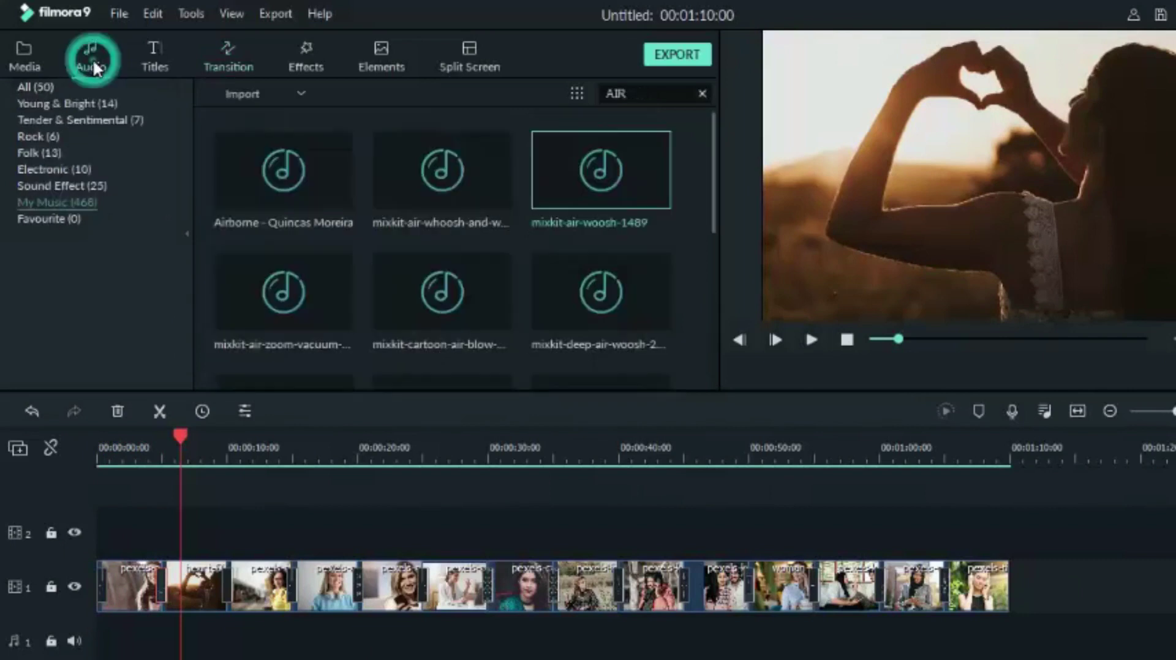
double_click(642, 166)
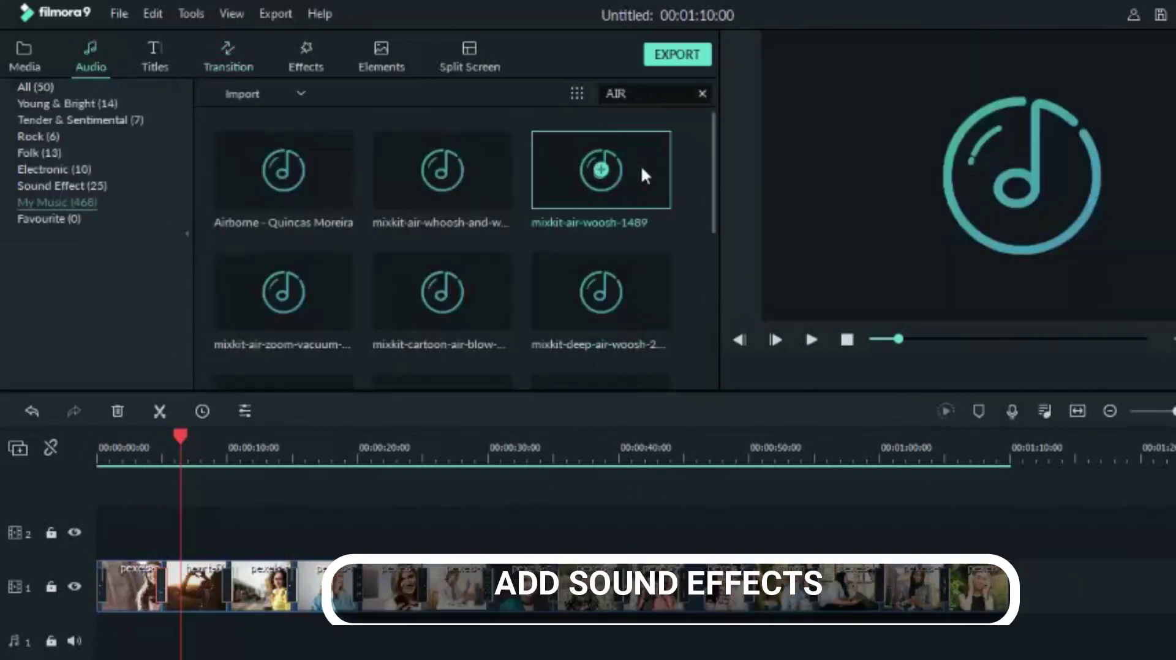
left_click_drag(641, 164, 98, 644)
left_click_drag(127, 552, 127, 551)
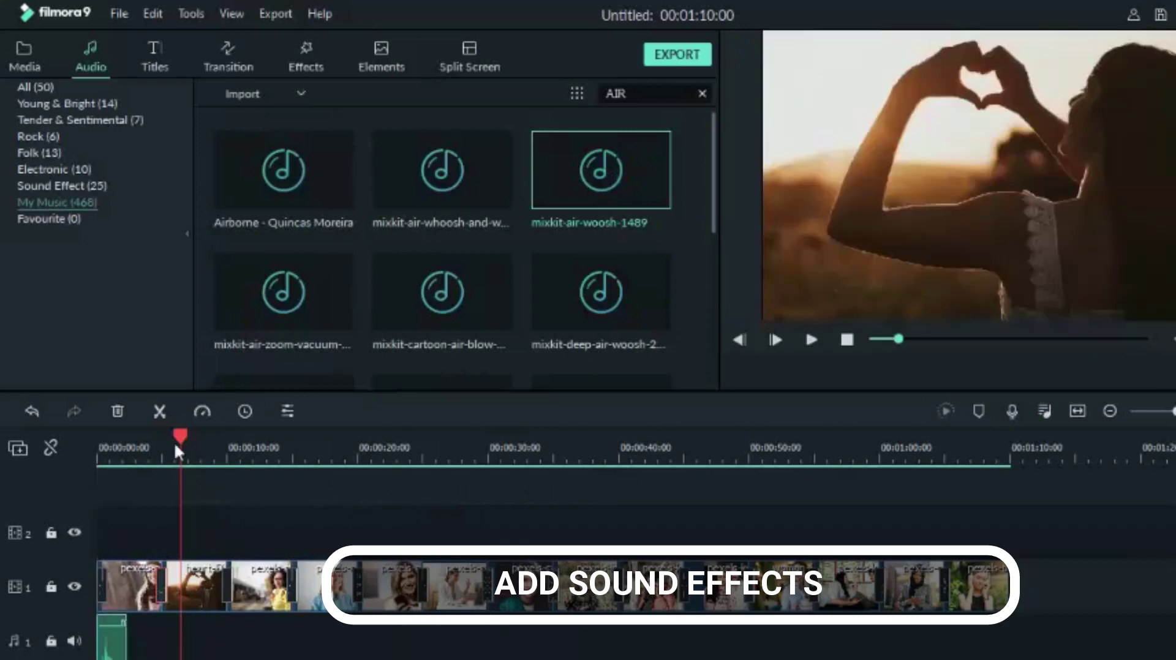
- Place the woosh sound effect on audio track 1 at the transitions into the second and third clips
scroll(349, 450, "up", 3)
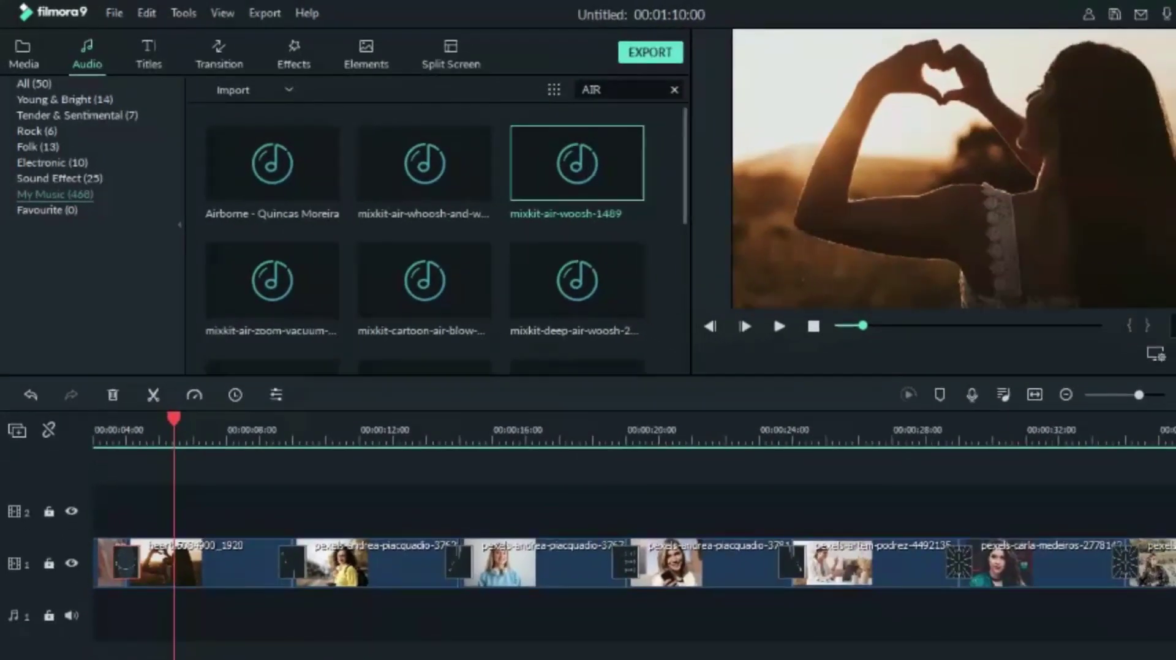
scroll(613, 552, "left", 3)
left_click(233, 432)
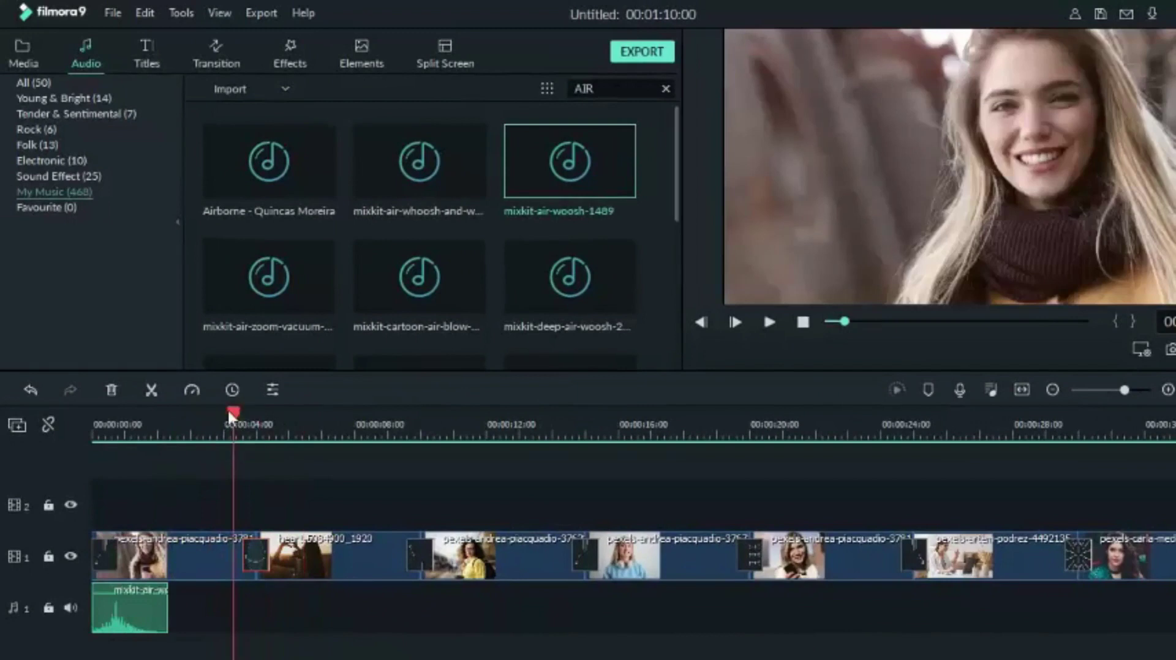
left_click_drag(229, 410, 240, 420)
left_click_drag(595, 167, 245, 618)
left_click(405, 436)
left_click_drag(571, 162, 406, 602)
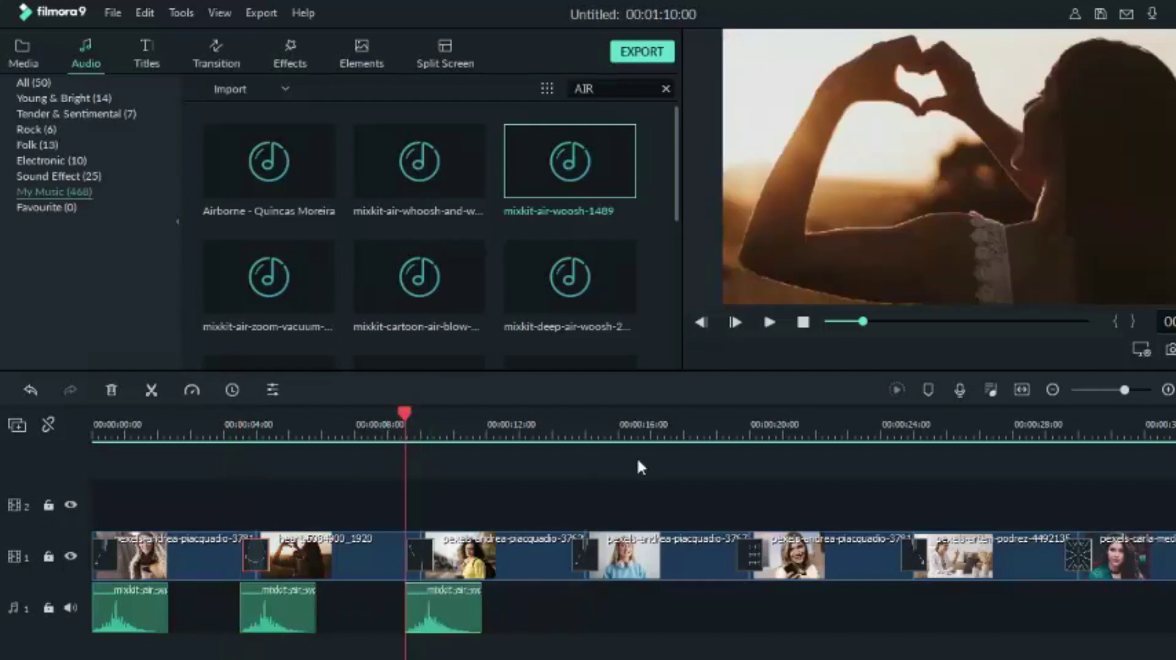
- Place the woosh sound effect at the transitions into the fourth, fifth and sixth clips
left_click(568, 435)
left_click_drag(610, 166, 572, 587)
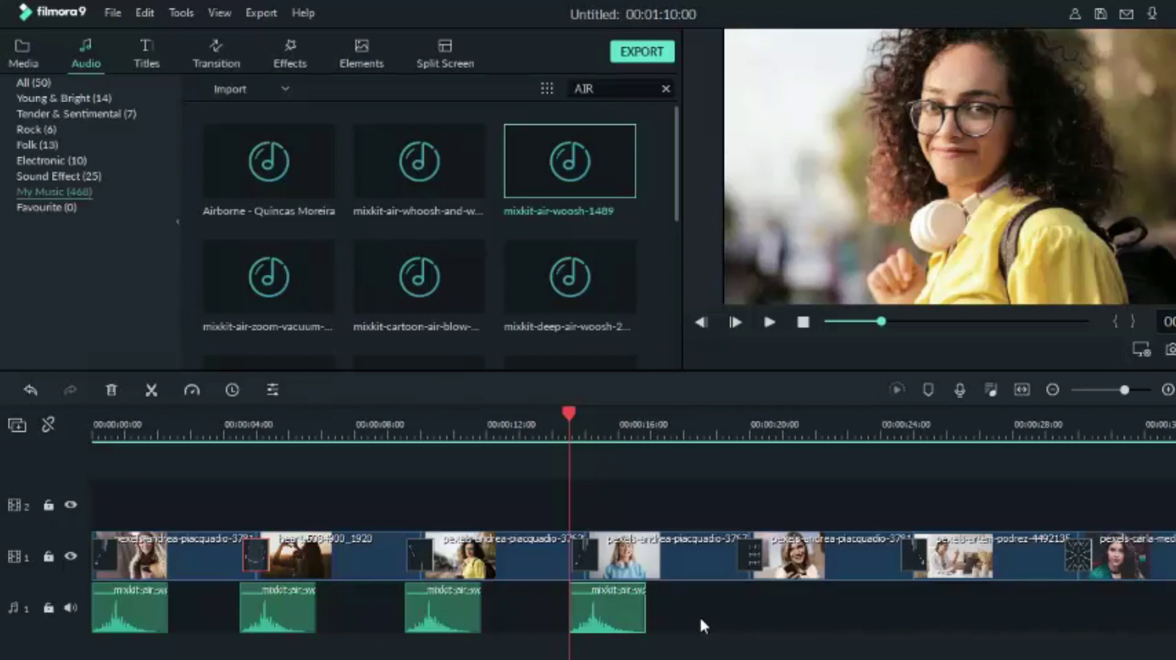
left_click(727, 435)
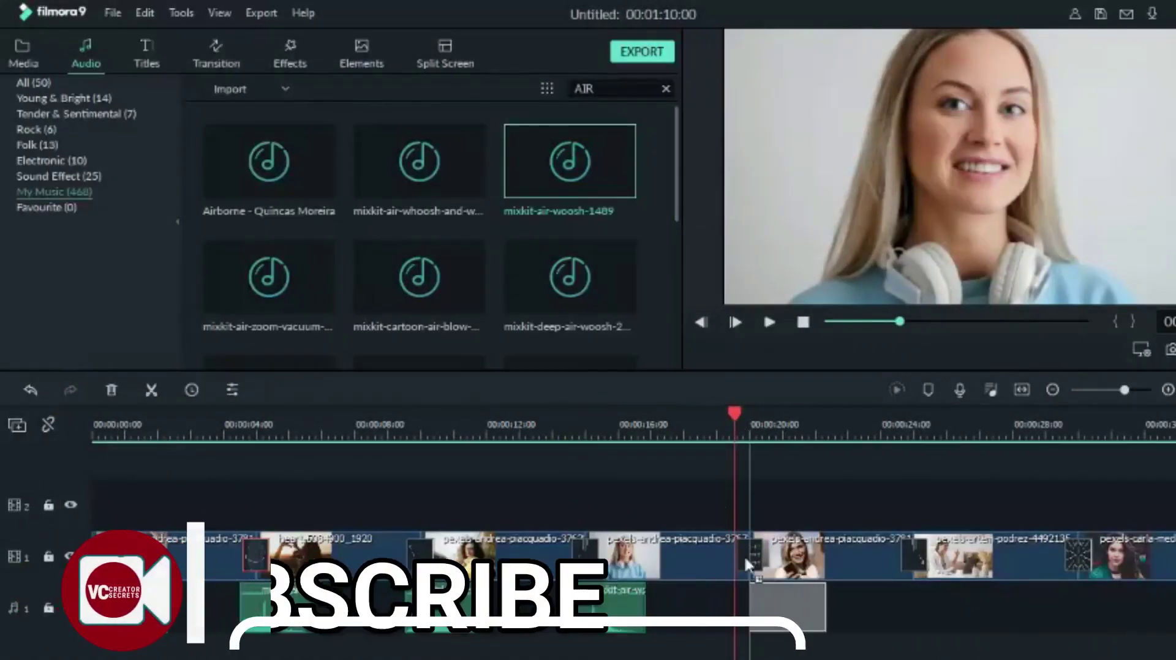
left_click(901, 429)
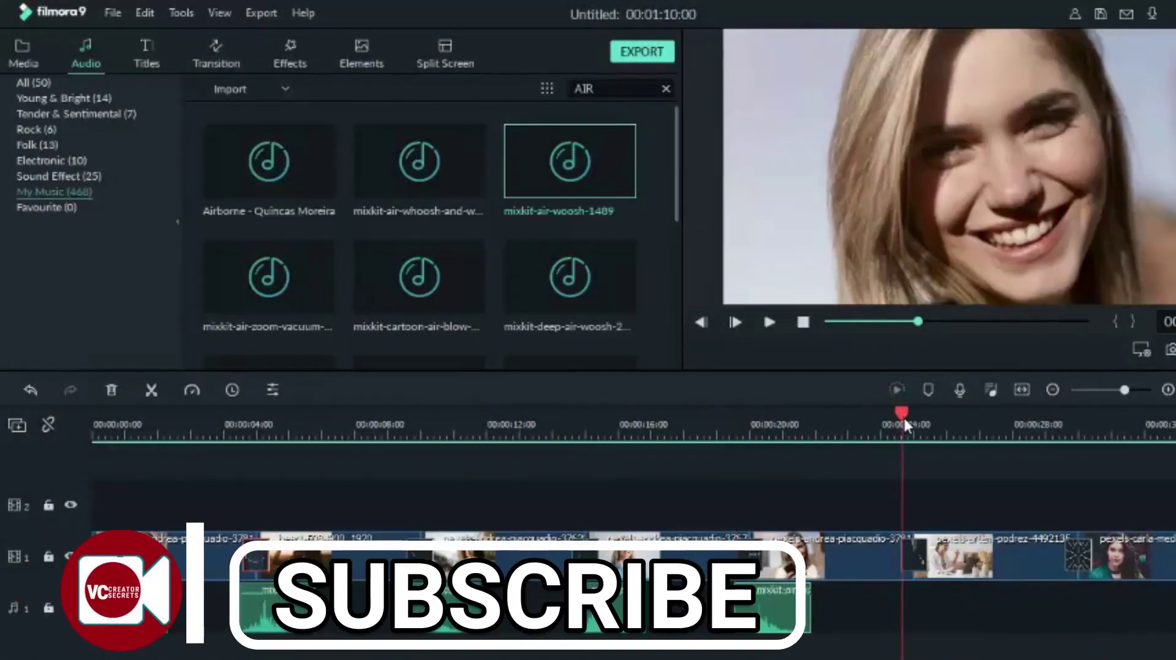
key("ctrl+v")
- Place the woosh sound effect at the transitions into the seventh, eighth and ninth clips
scroll(633, 490, "right", 5)
left_click(585, 423)
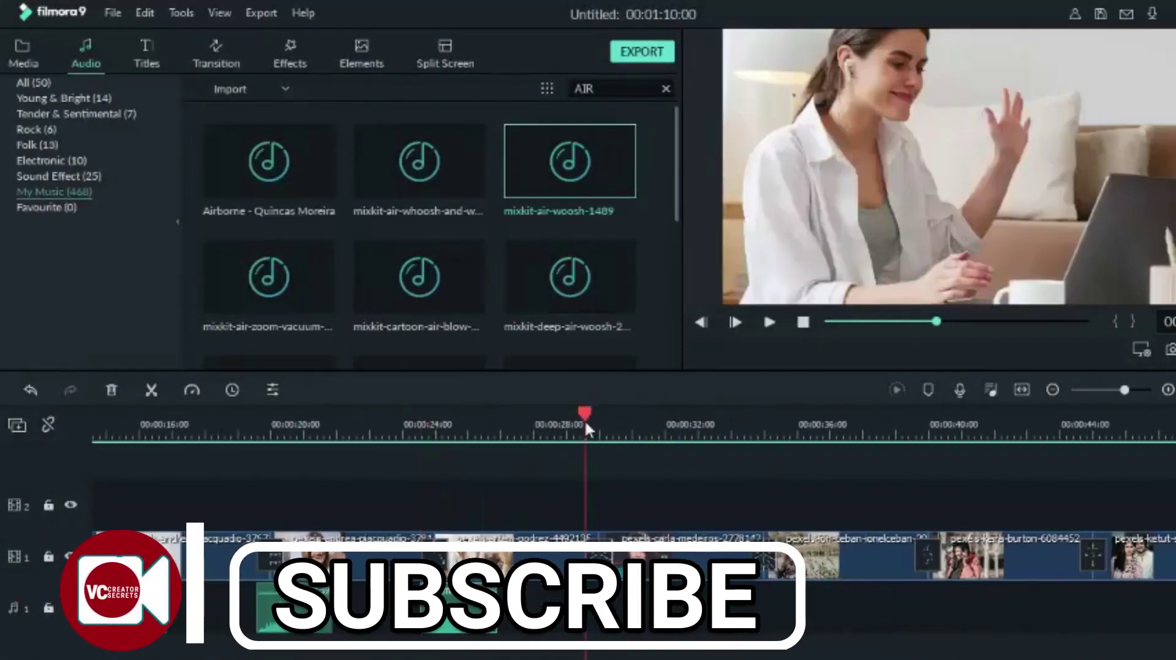
key("ctrl+v")
left_click_drag(753, 418, 748, 421)
mouse_move(597, 178)
left_click(570, 161)
left_click_drag(896, 420, 910, 422)
key("ctrl+v")
- Place the woosh sound effect at the transitions into the tenth and eleventh clips
scroll(633, 491, "right", 5)
left_click(396, 423)
key("ctrl+v")
left_click(613, 161)
- Place the woosh sound effect at the transitions into the last three clips
left_click(736, 420)
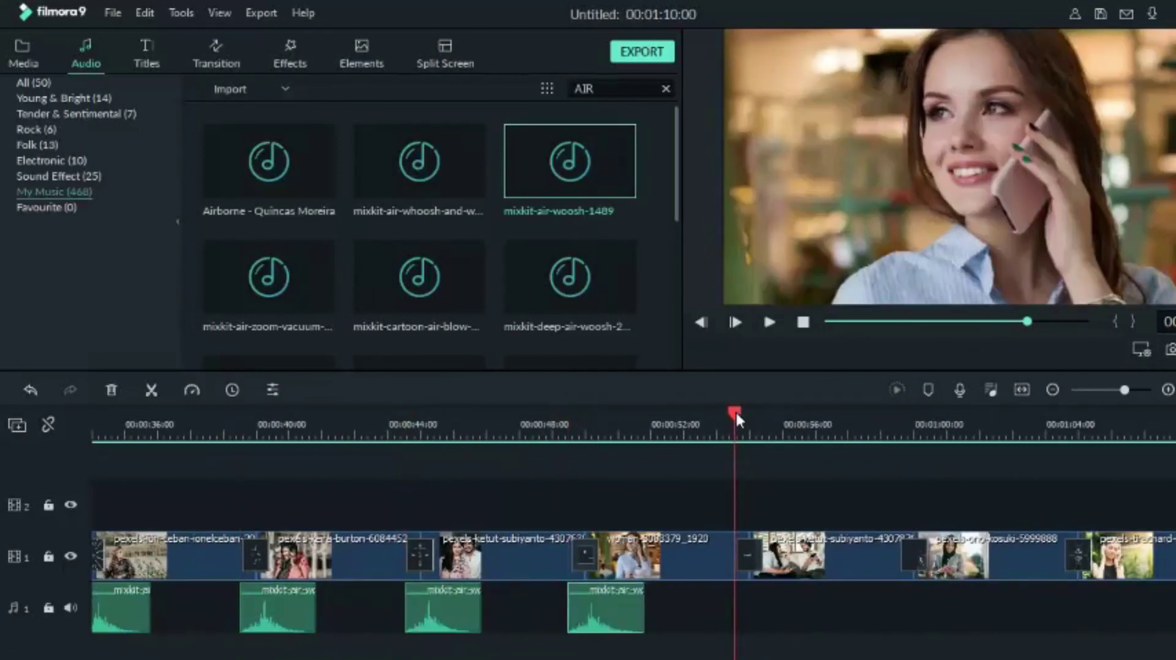
left_click(613, 160)
left_click(898, 420)
left_click(613, 160)
left_click(1062, 420)
left_click(613, 160)
left_click_drag(833, 657, 970, 658)
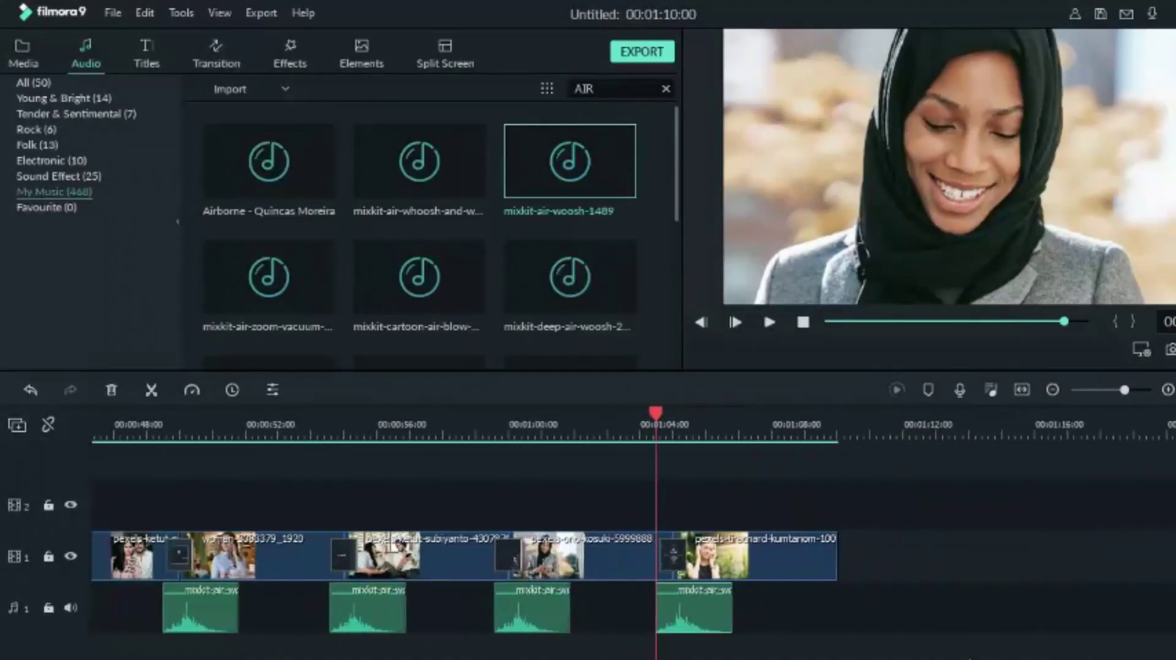
- Play the last clip and then the first four clips to check the woosh timing
key("space")
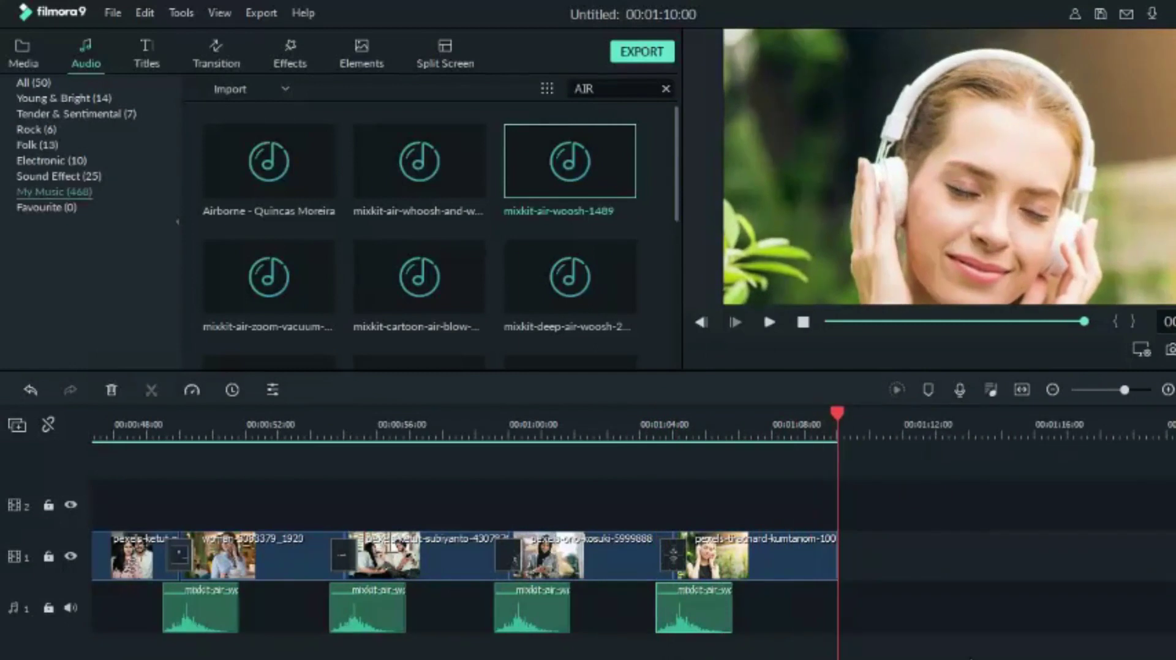
key("space")
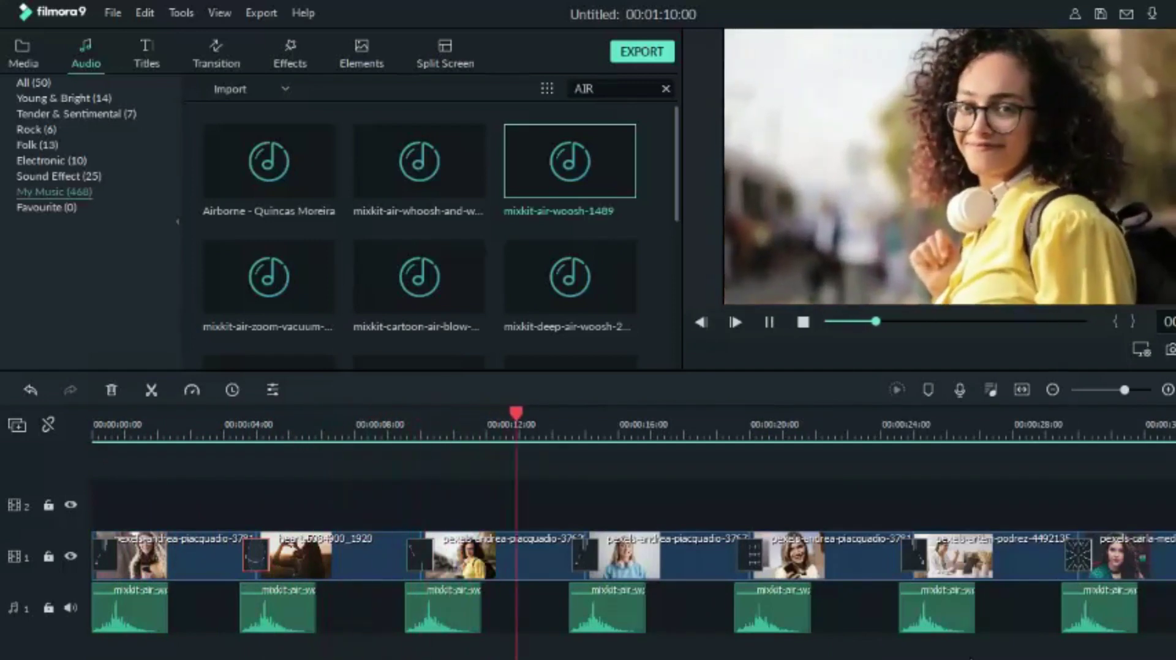
key("space")
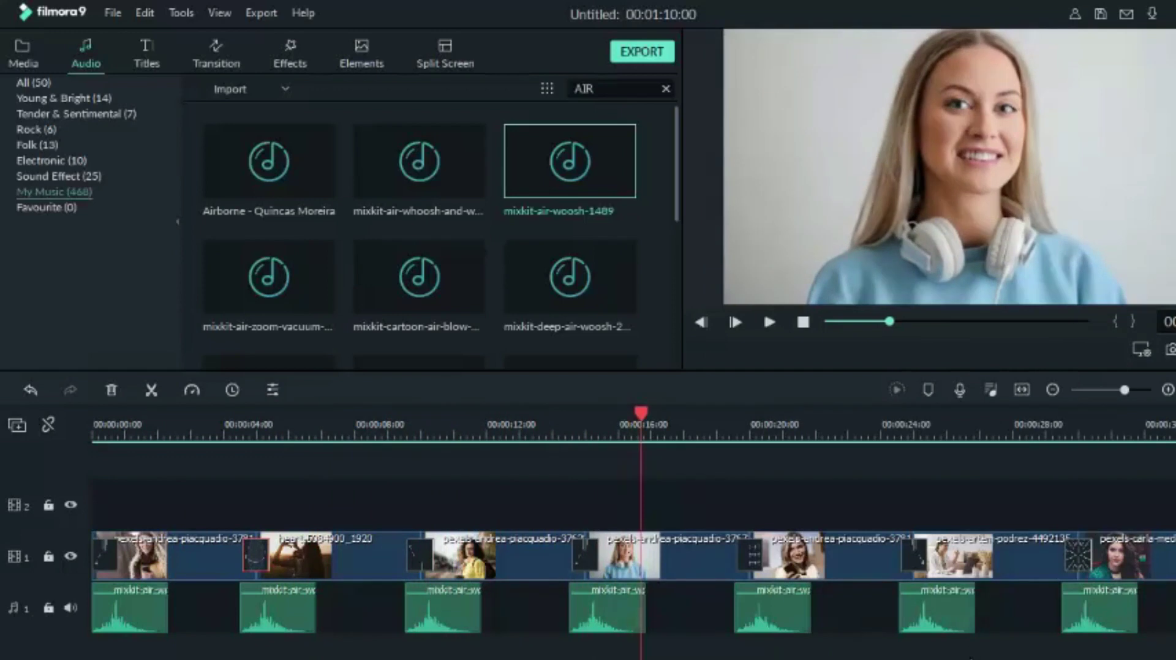
- Add the Ink Motion Slideshow Greenscreen video to video track 2 at the timeline start, keeping the current project settings
scroll(781, 530, "up", 1)
left_click(23, 54)
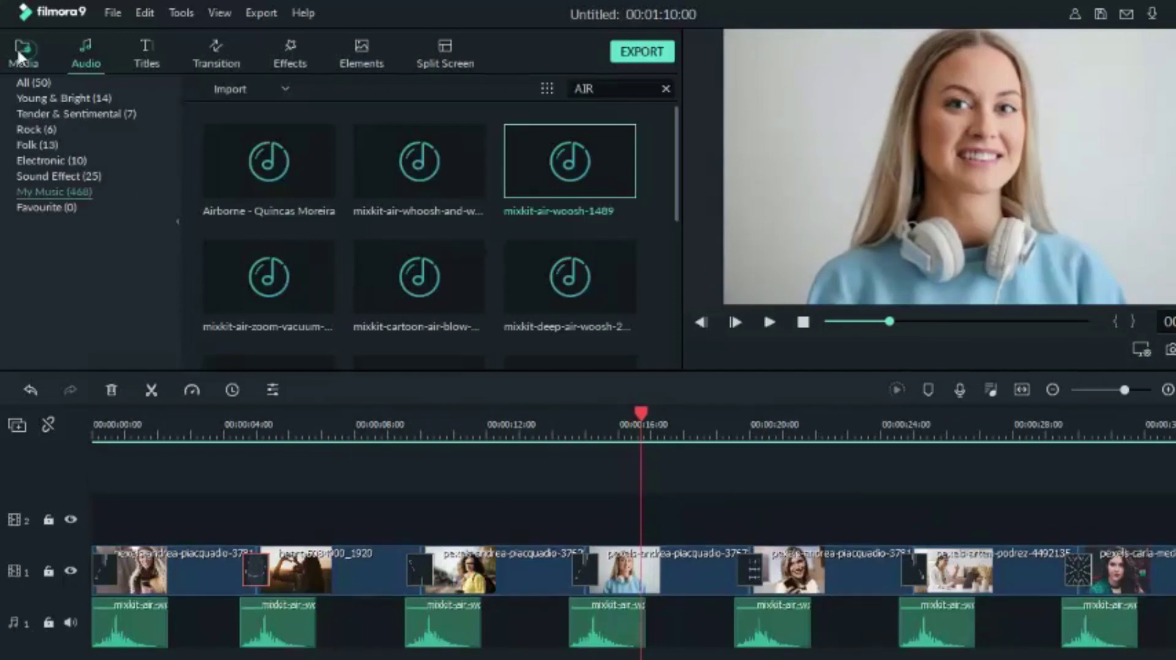
scroll(466, 262, "down", 5)
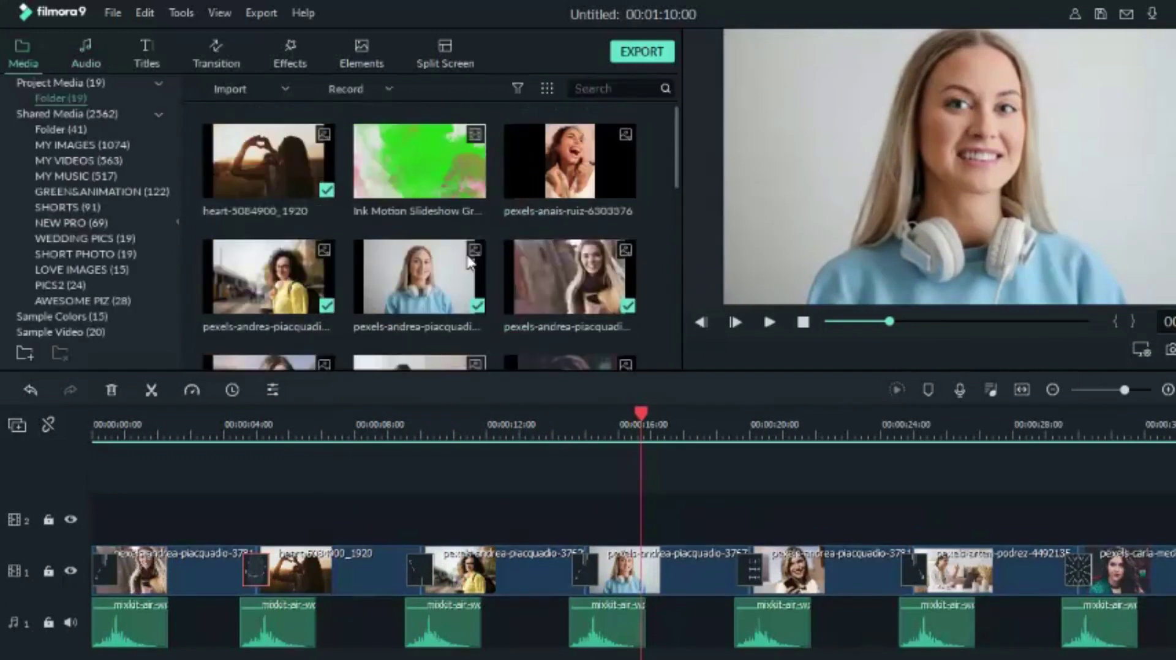
left_click_drag(381, 372, 79, 513)
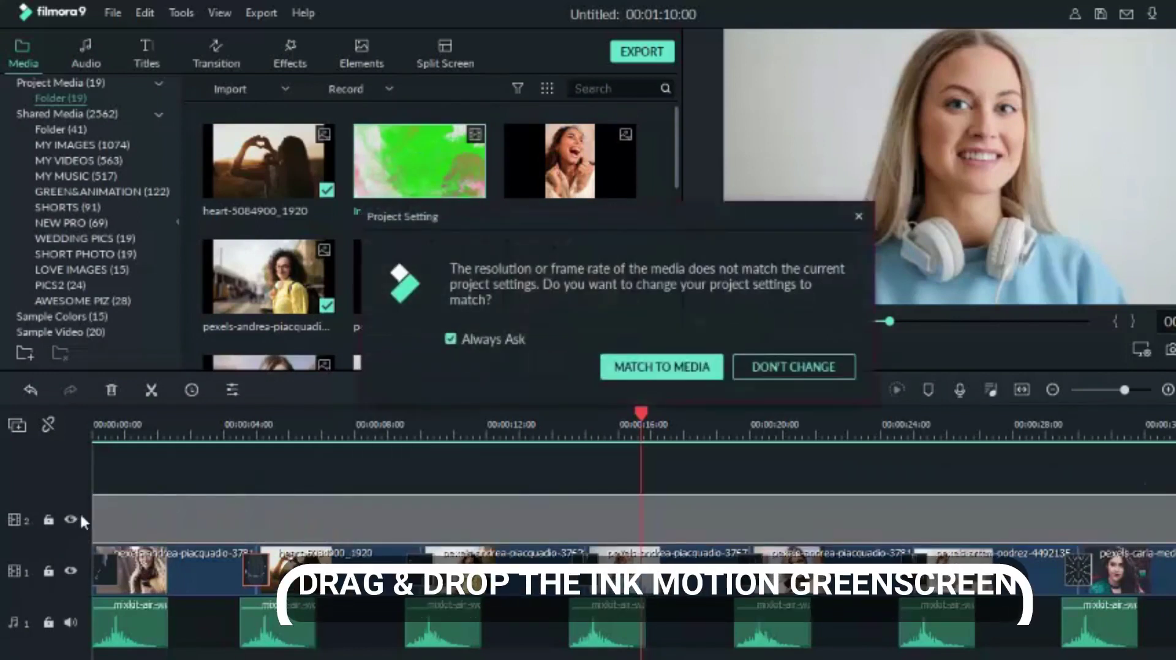
left_click(787, 364)
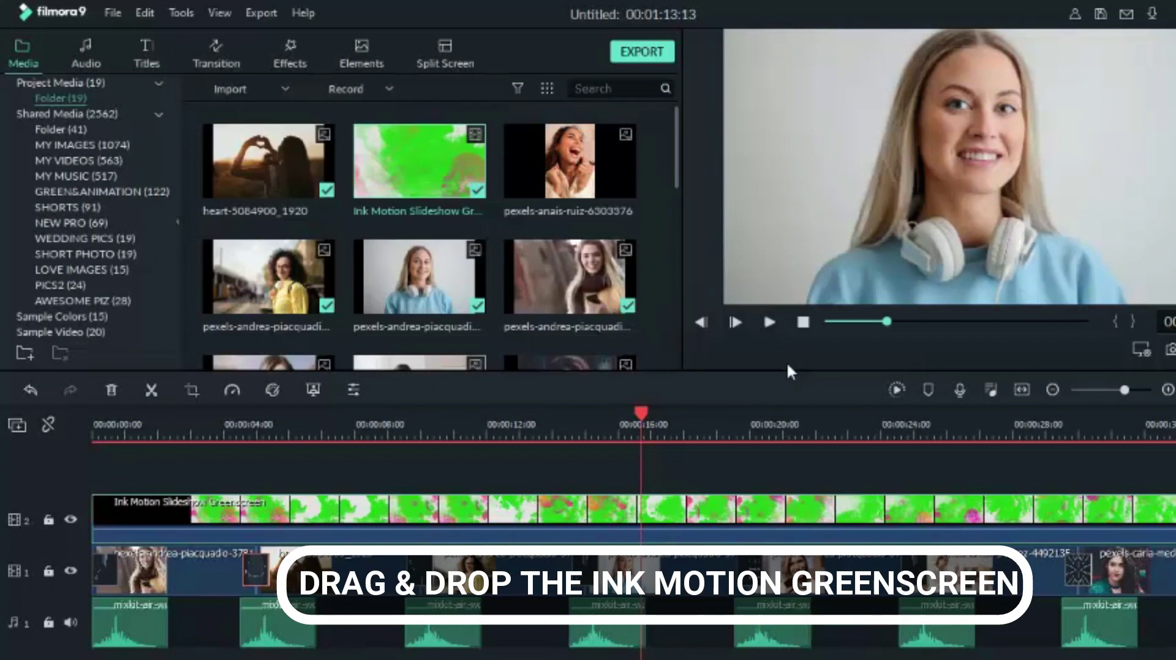
- Chroma key the green out of the ink motion clip with offset 6 and tolerance 52
left_click(313, 391)
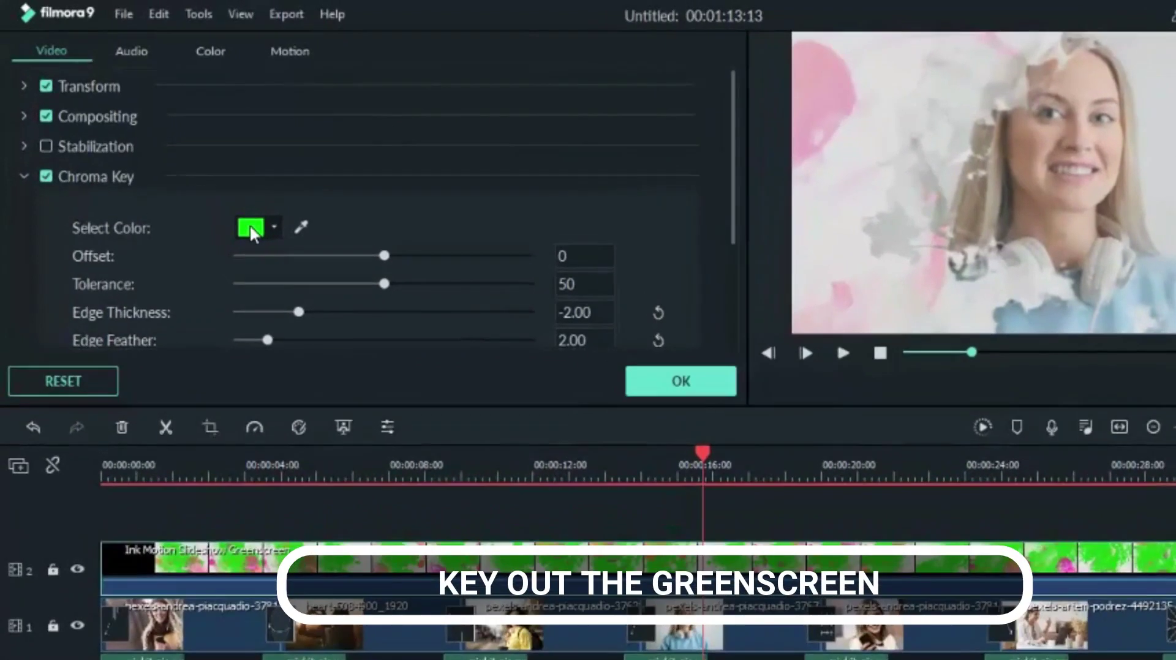
left_click(241, 219)
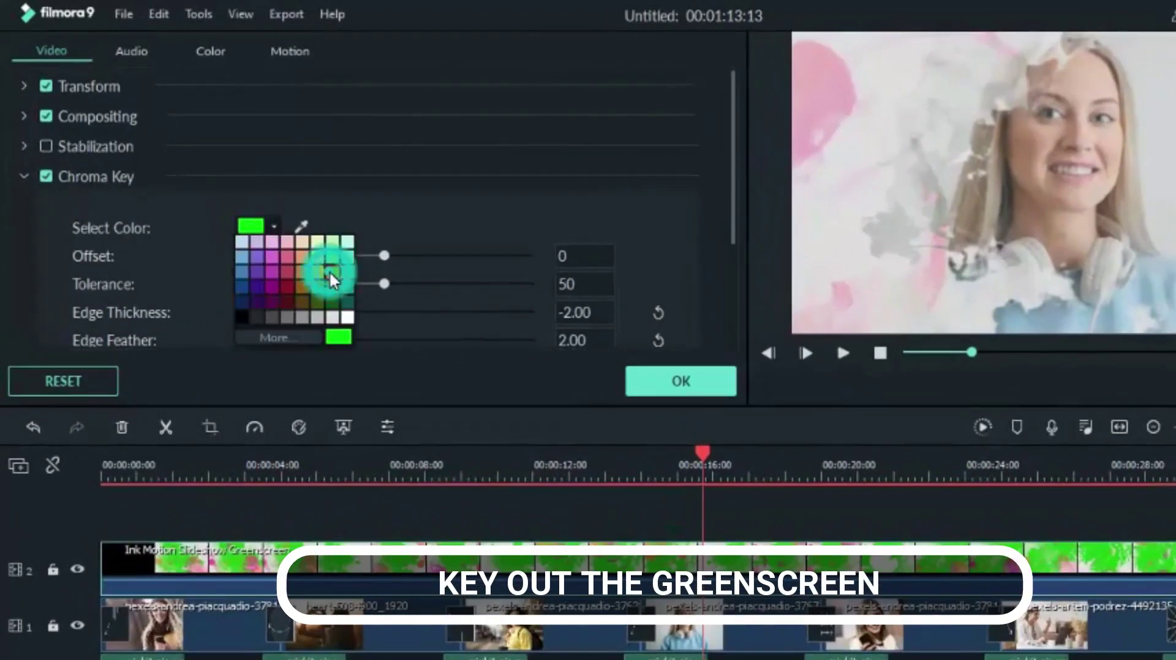
left_click(330, 275)
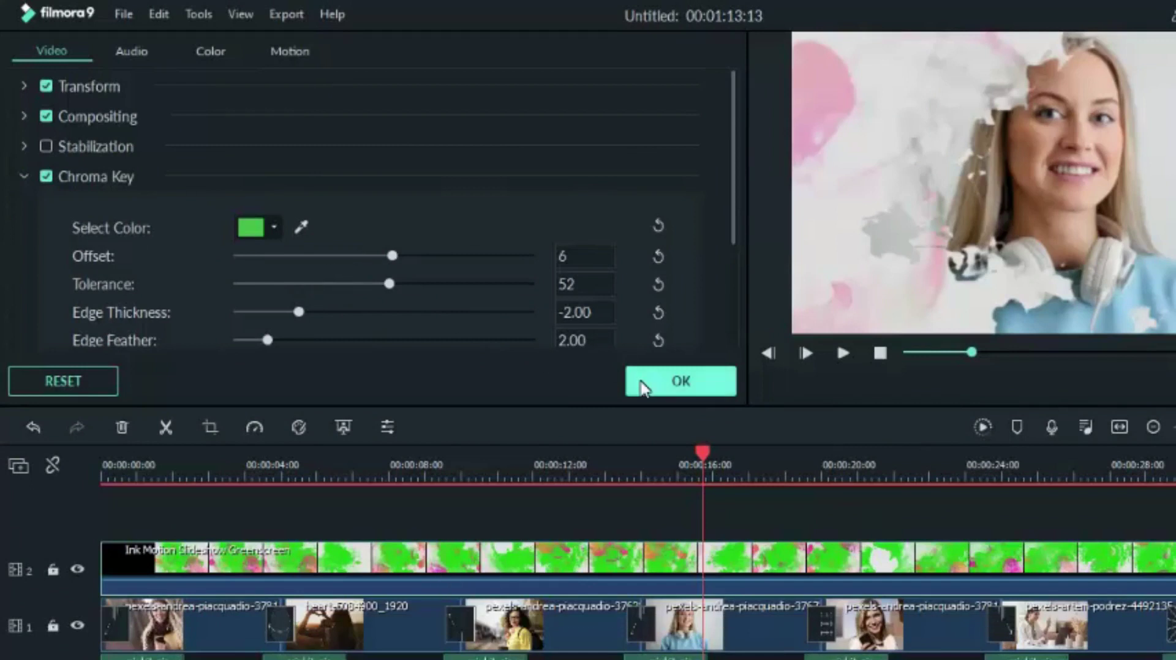
left_click(681, 382)
- Play the slideshow from the start to about 00:01:04:07 to check the keyed ink effect
left_click_drag(711, 451, 66, 576)
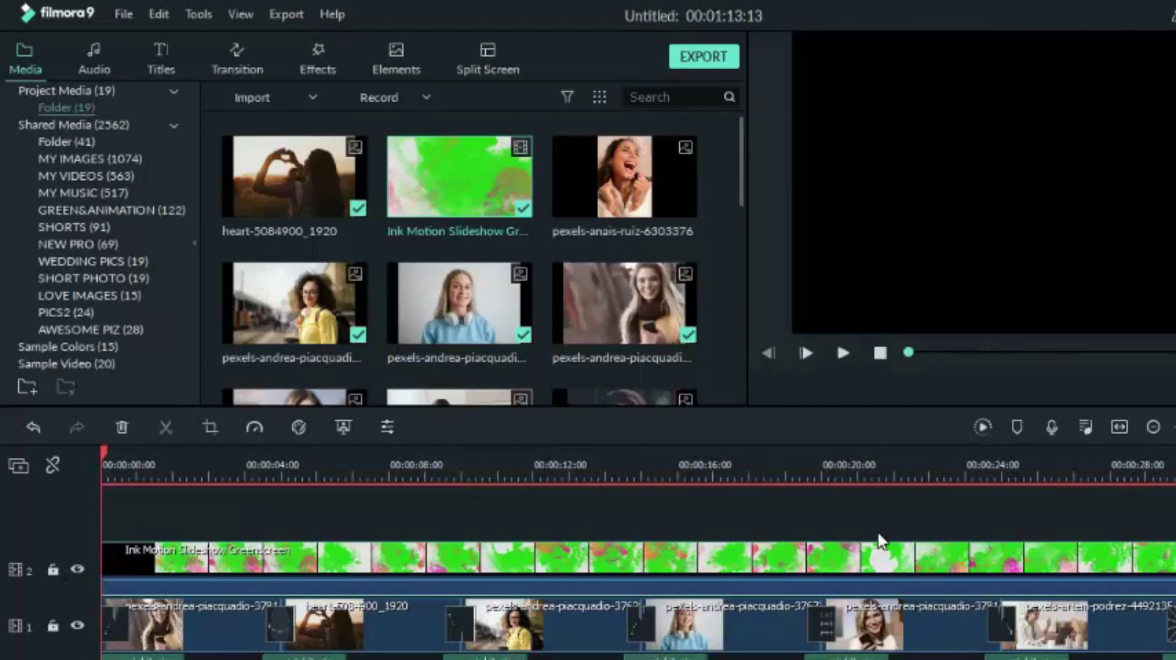
key("space")
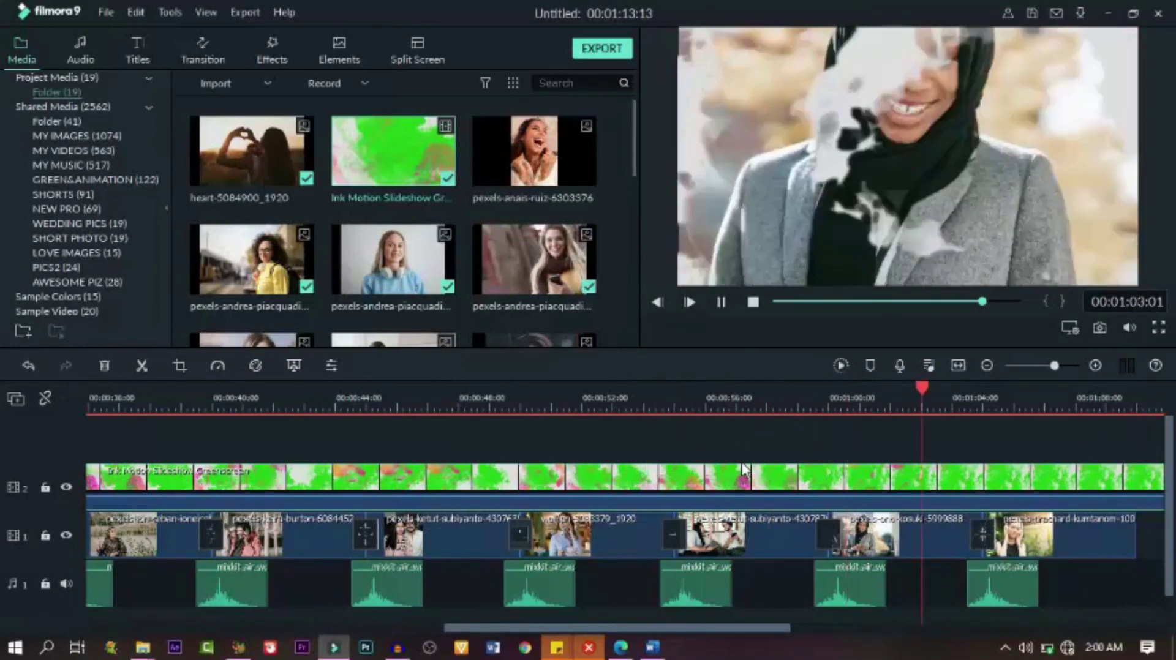
left_click(788, 625)
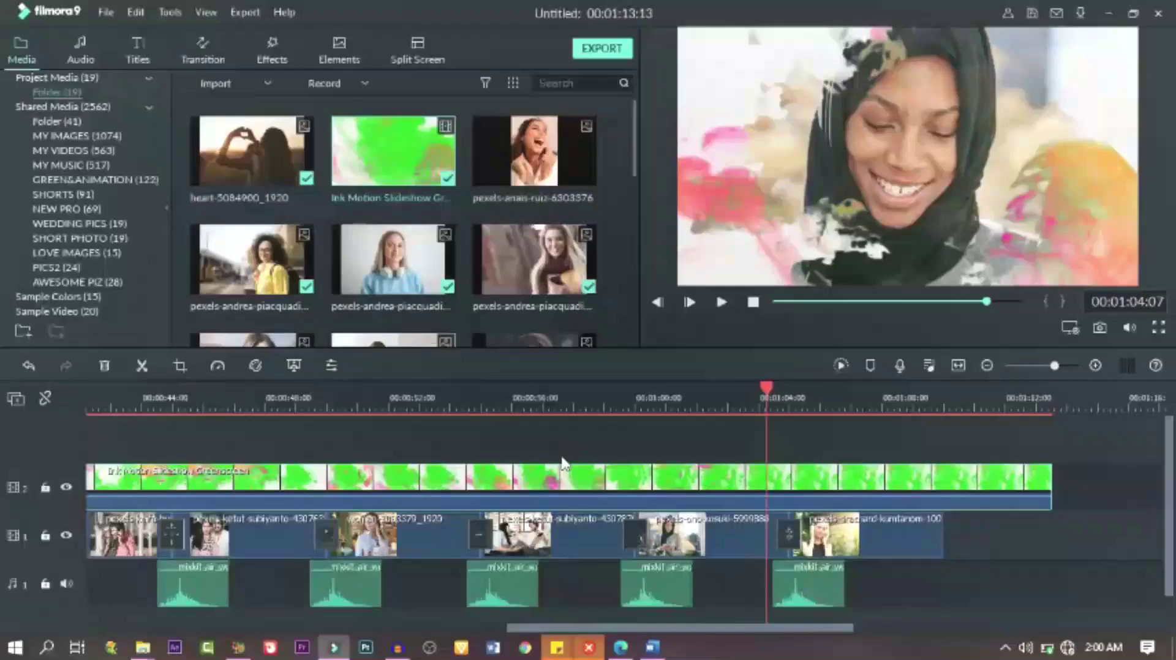
- Split the greenscreen clip at 00:01:09:24, where the last photo ends, and delete the excess
left_click_drag(702, 626, 791, 626)
left_click(645, 395)
left_click_drag(645, 386, 667, 401)
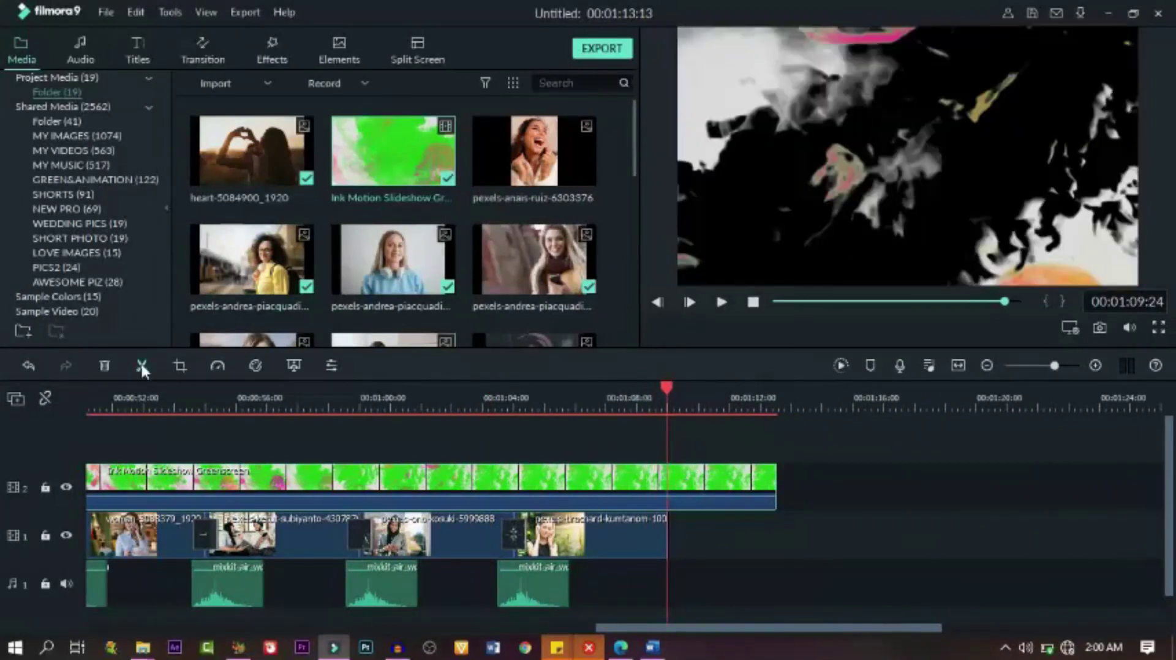
key("ctrl+b")
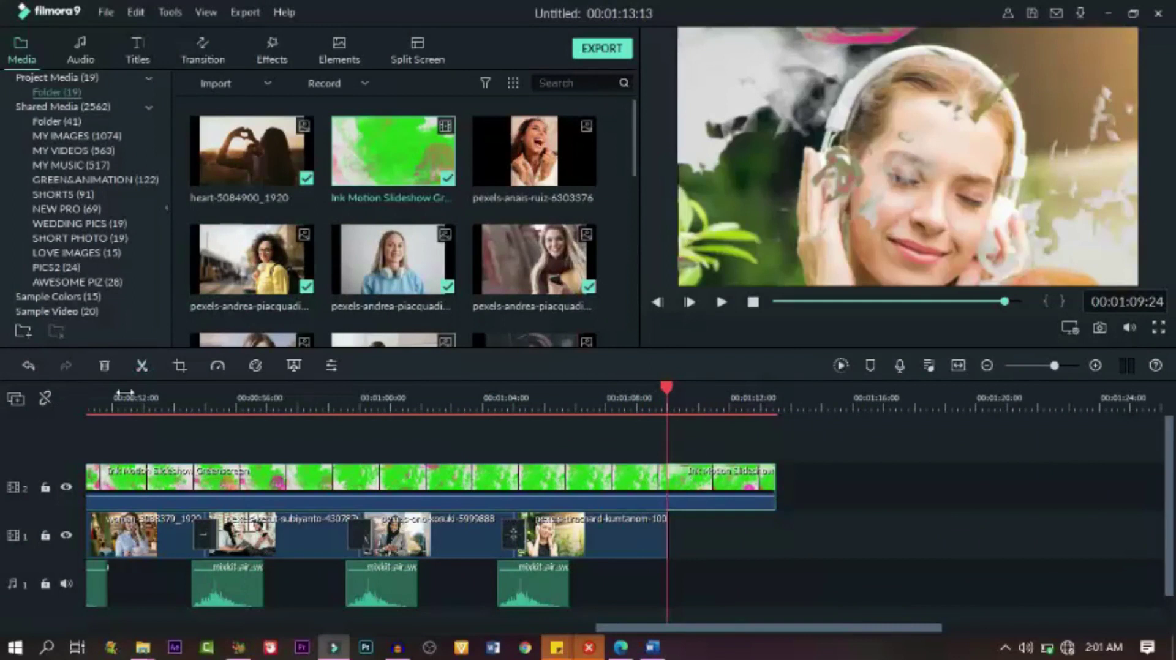
left_click(104, 367)
- Cut off the greenscreen clip's opening at 00:00:01:16 and move the remaining part to the timeline start
left_click_drag(619, 628, 19, 655)
left_click(127, 405)
left_click_drag(126, 394, 137, 390)
left_click(151, 467)
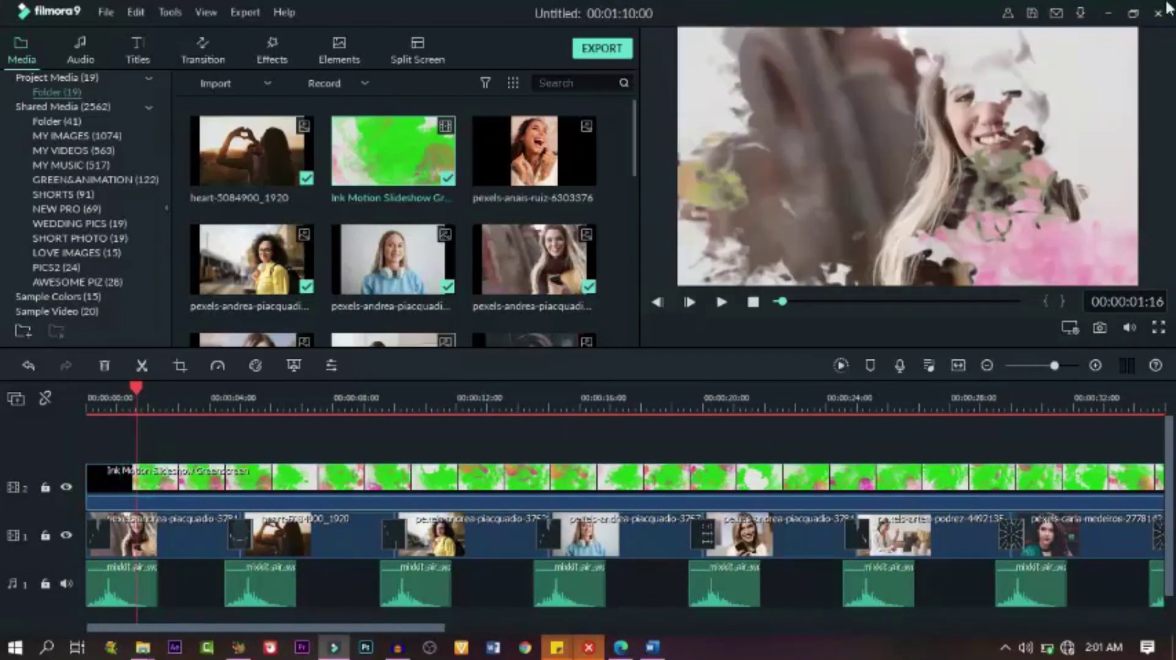
left_click(142, 367)
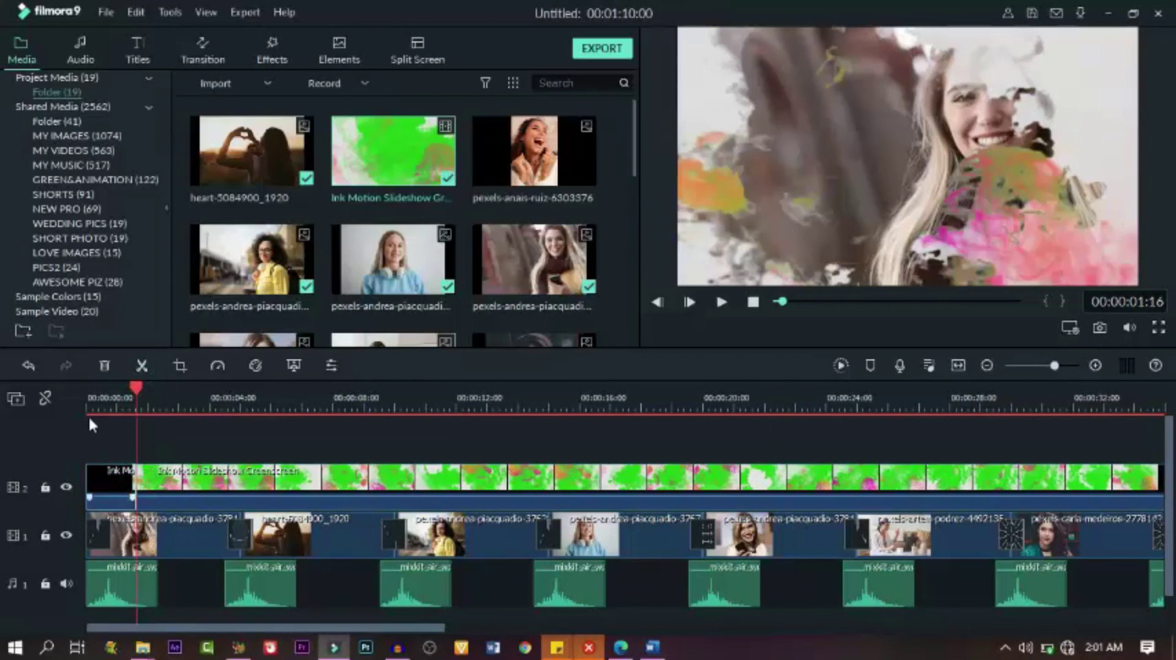
left_click(117, 378)
left_click(112, 487)
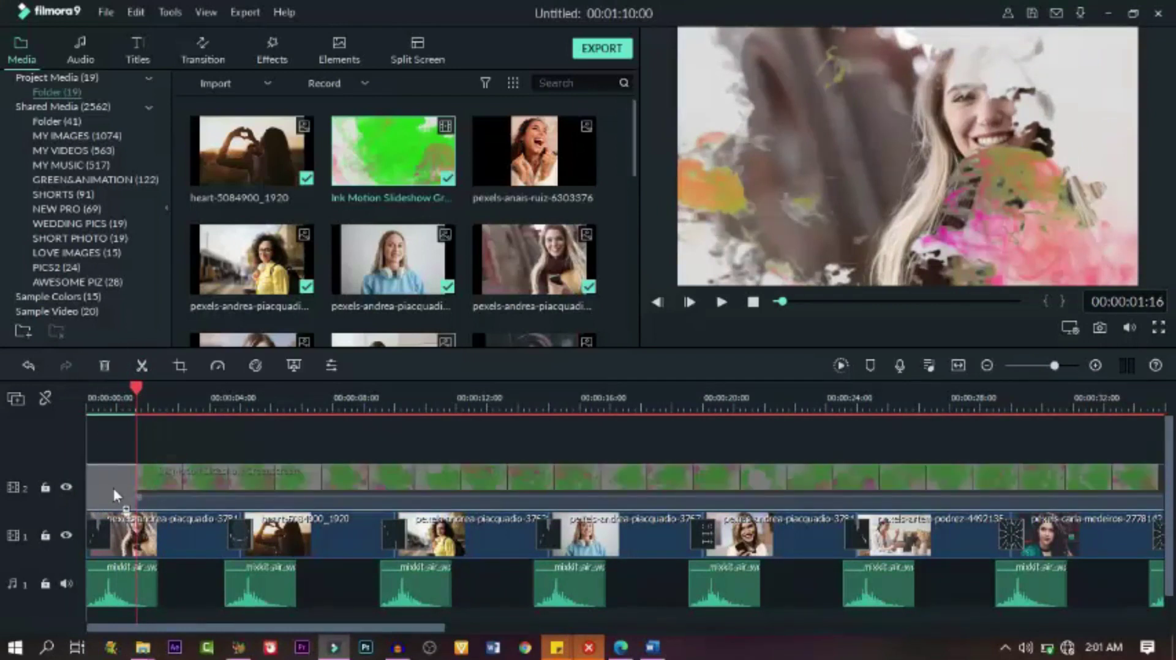
key("Delete")
- Extend the end of the greenscreen clip to the end of the last photo
left_click_drag(235, 626, 690, 626)
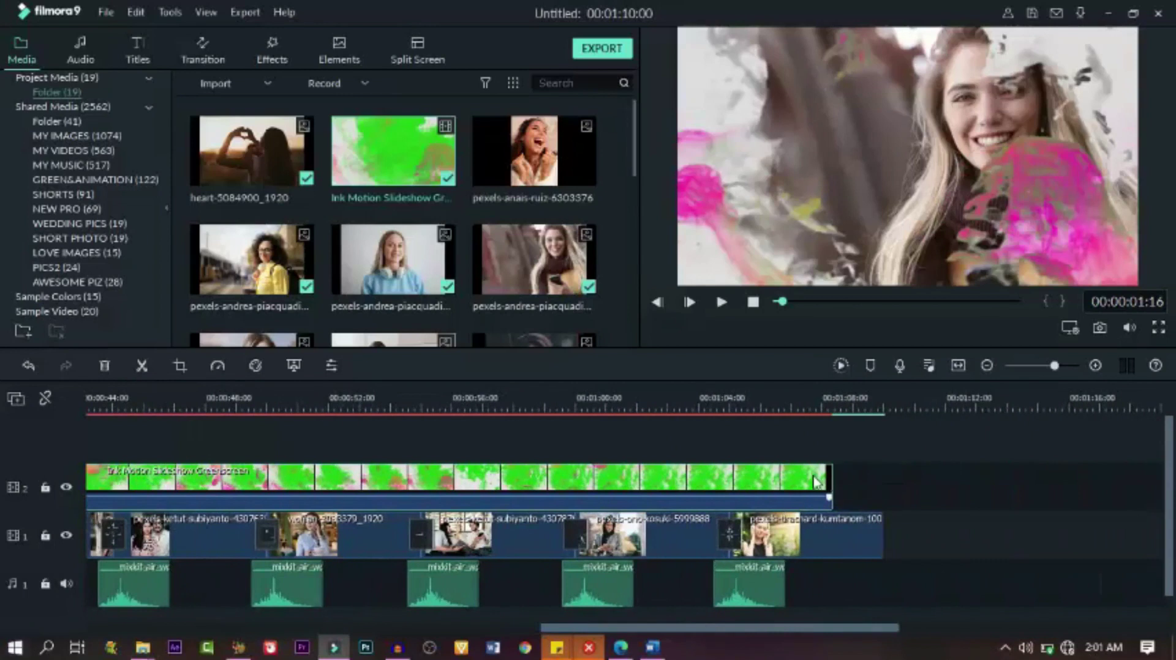
mouse_move(831, 475)
left_mouse_down()
mouse_move(884, 475)
mouse_move(878, 491)
left_mouse_up()
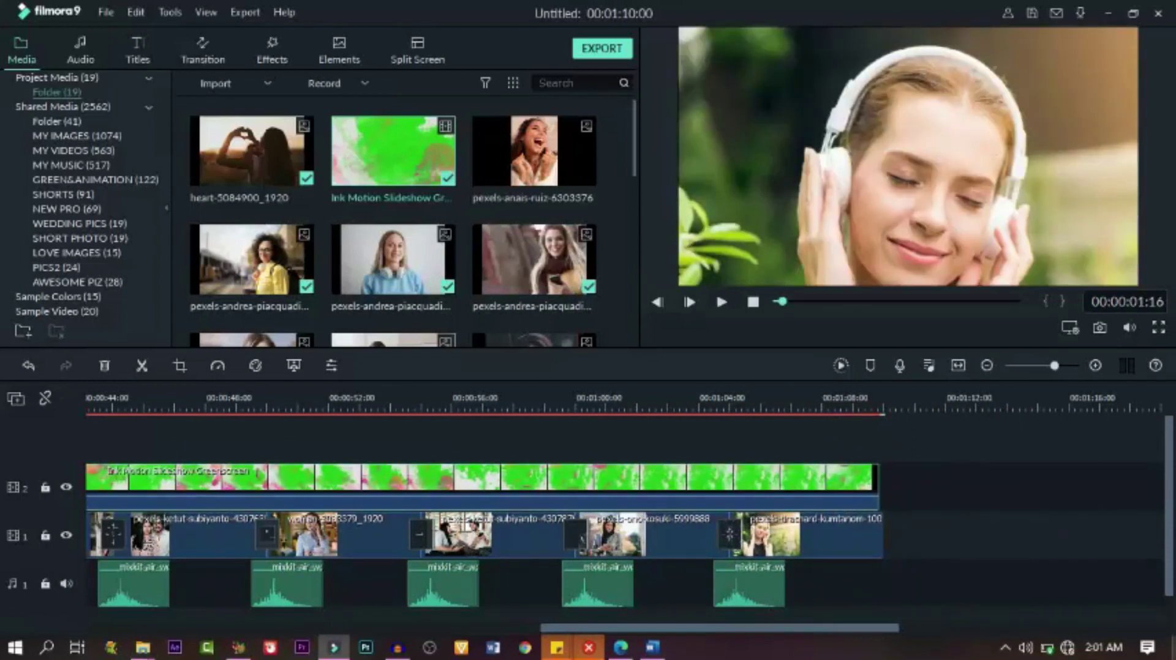
left_click_drag(715, 630, 201, 654)
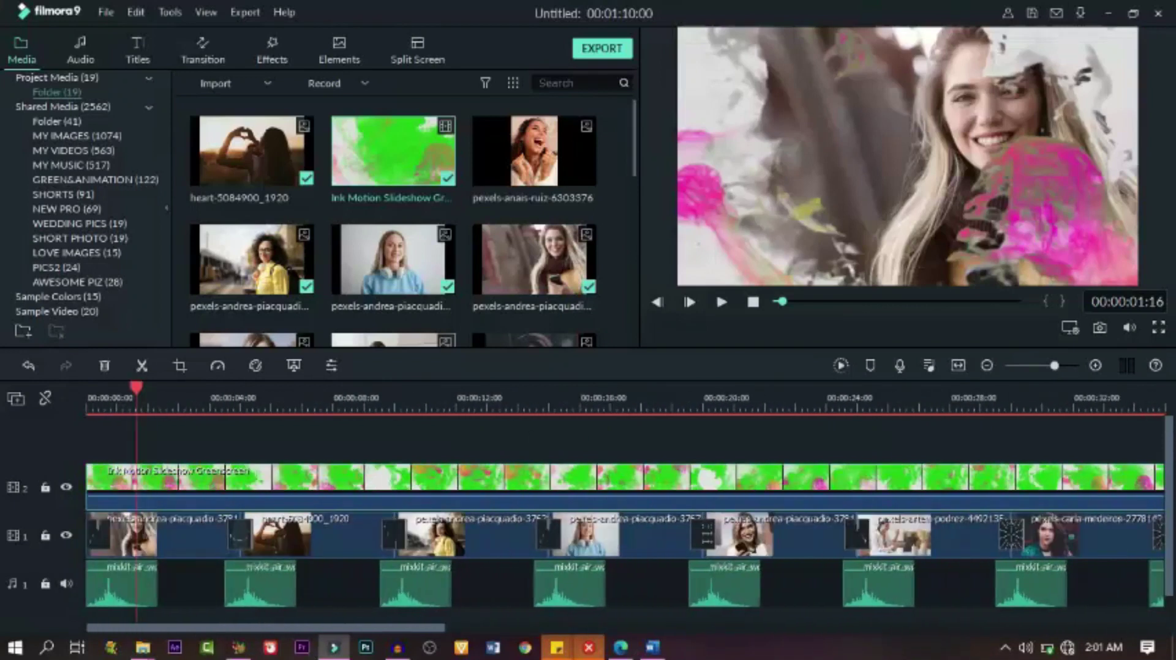
scroll(871, 620, "down", 1)
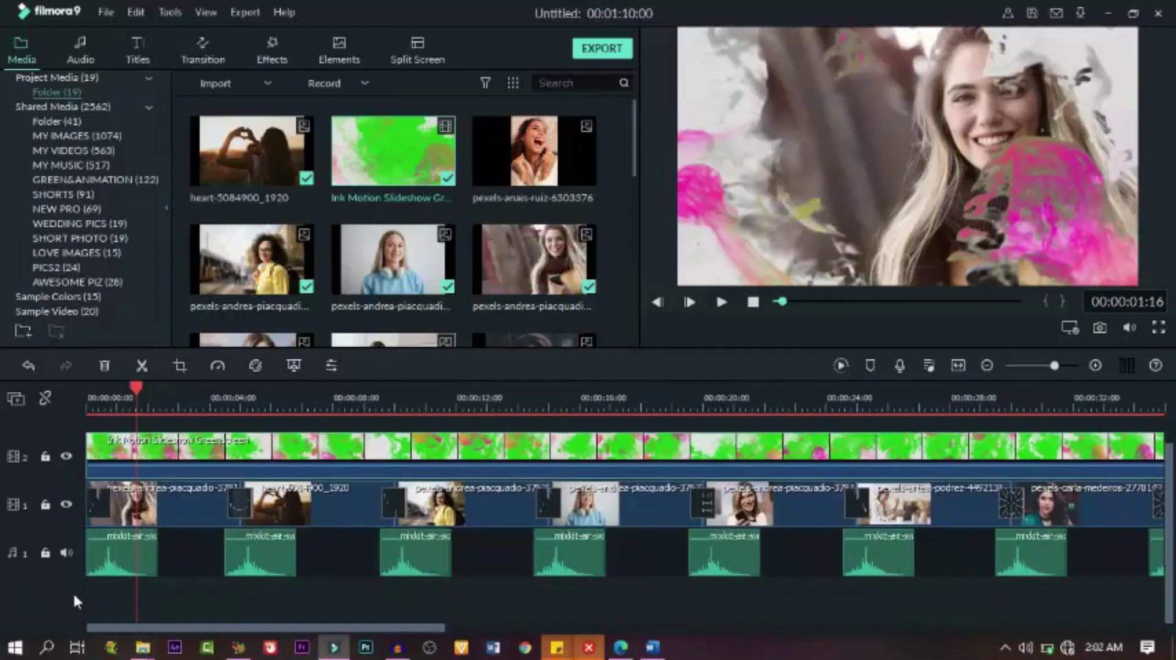
- Add a second audio track and preview the song Daytime Forrest Bonfire from My Music as background music
right_click(57, 593)
left_click(104, 497)
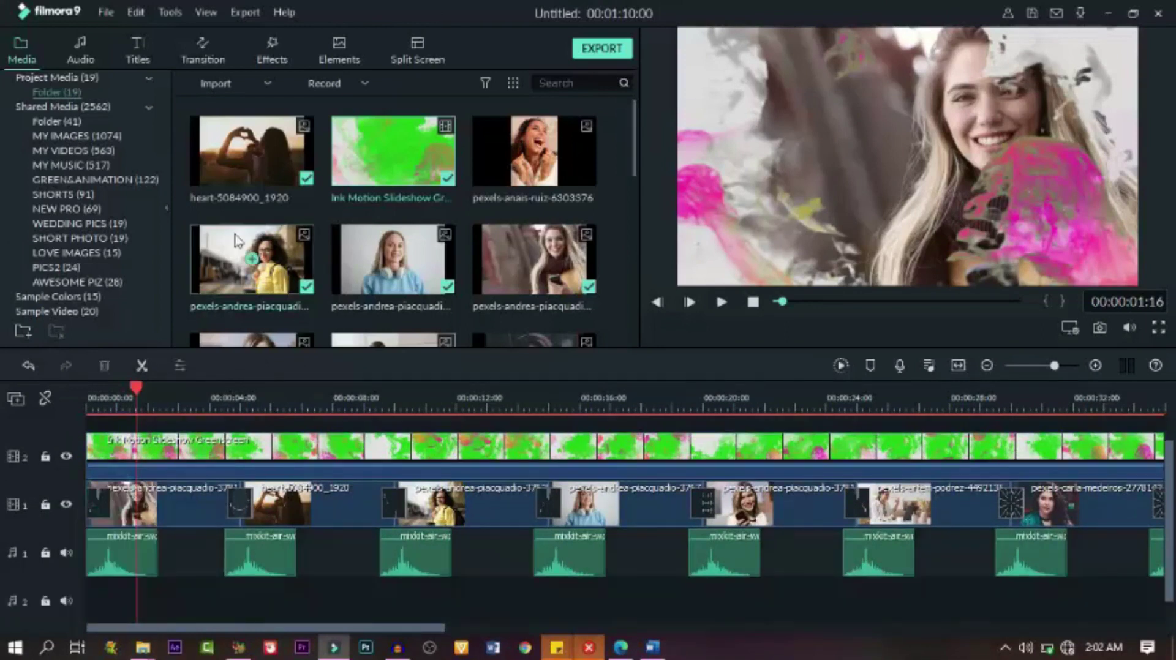
left_click(80, 52)
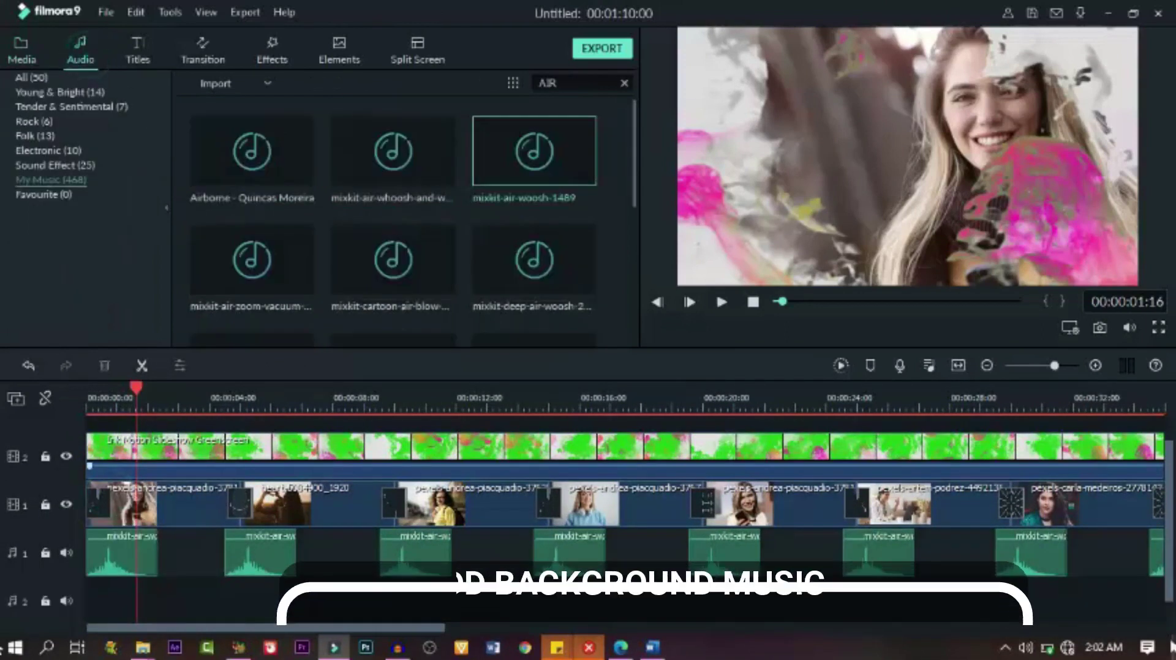
left_click(624, 82)
scroll(514, 233, "down", 5)
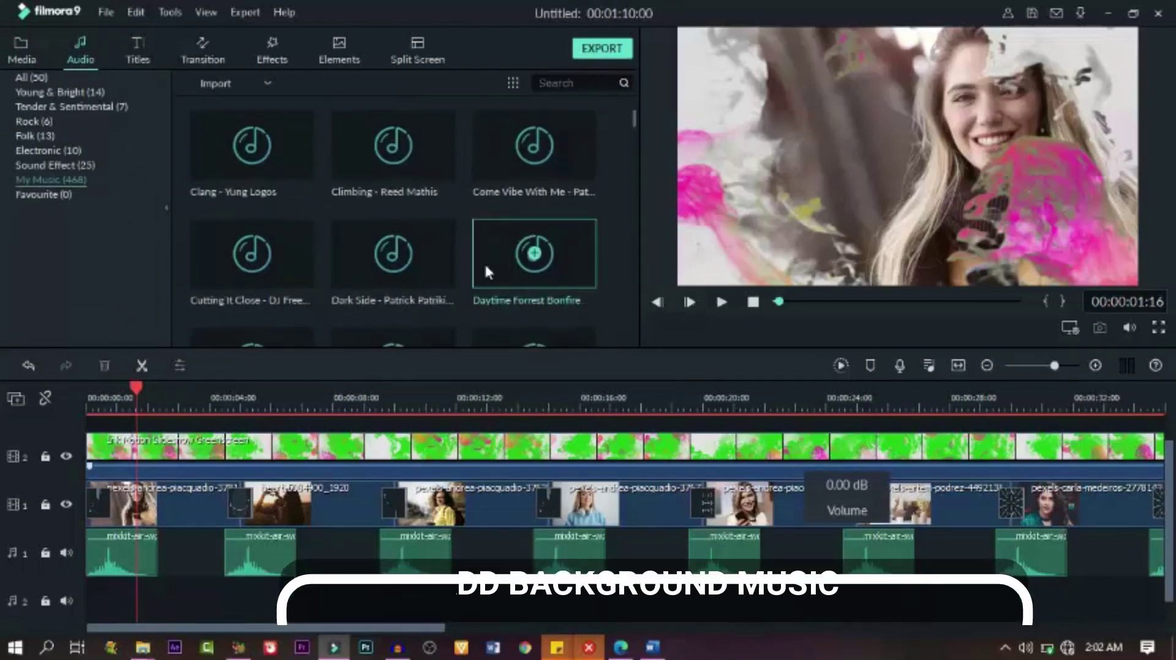
left_click(487, 270)
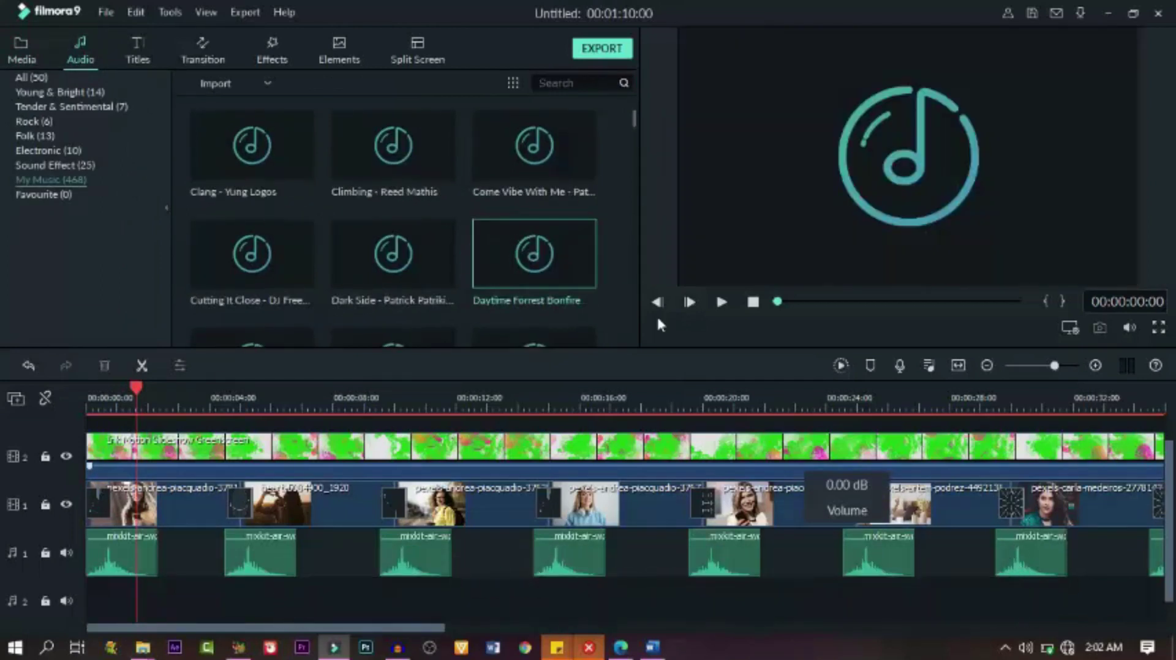
left_click(722, 304)
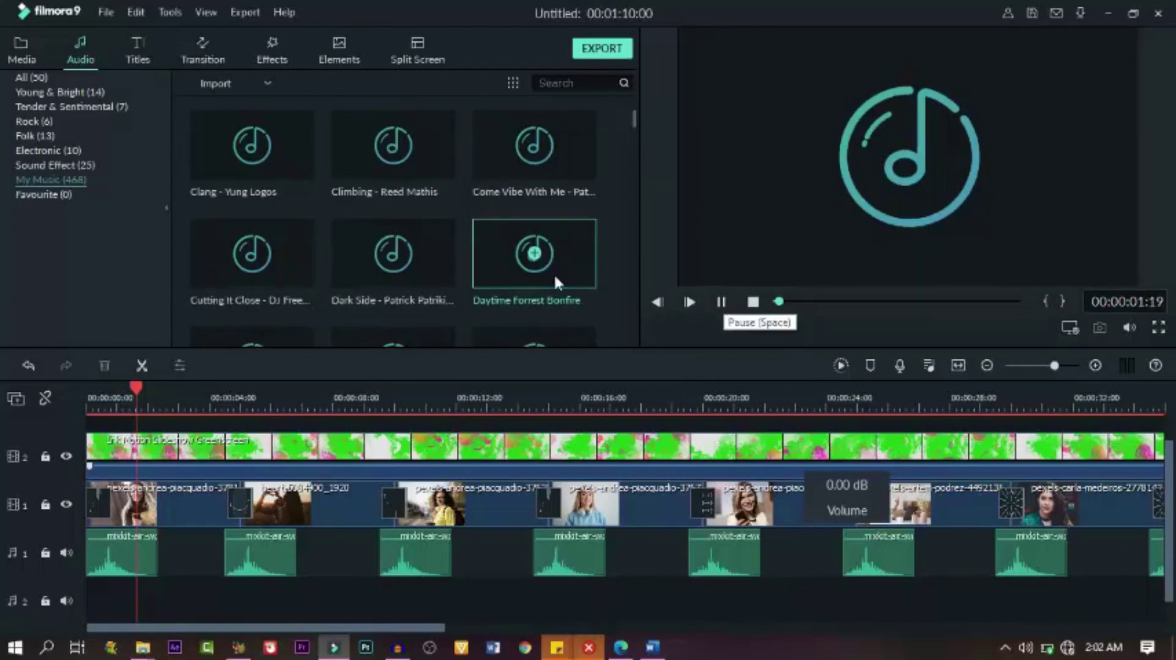
- Preview Let It Me - Jeremy Black and place it at the start of the second audio track
scroll(494, 267, "down", 5)
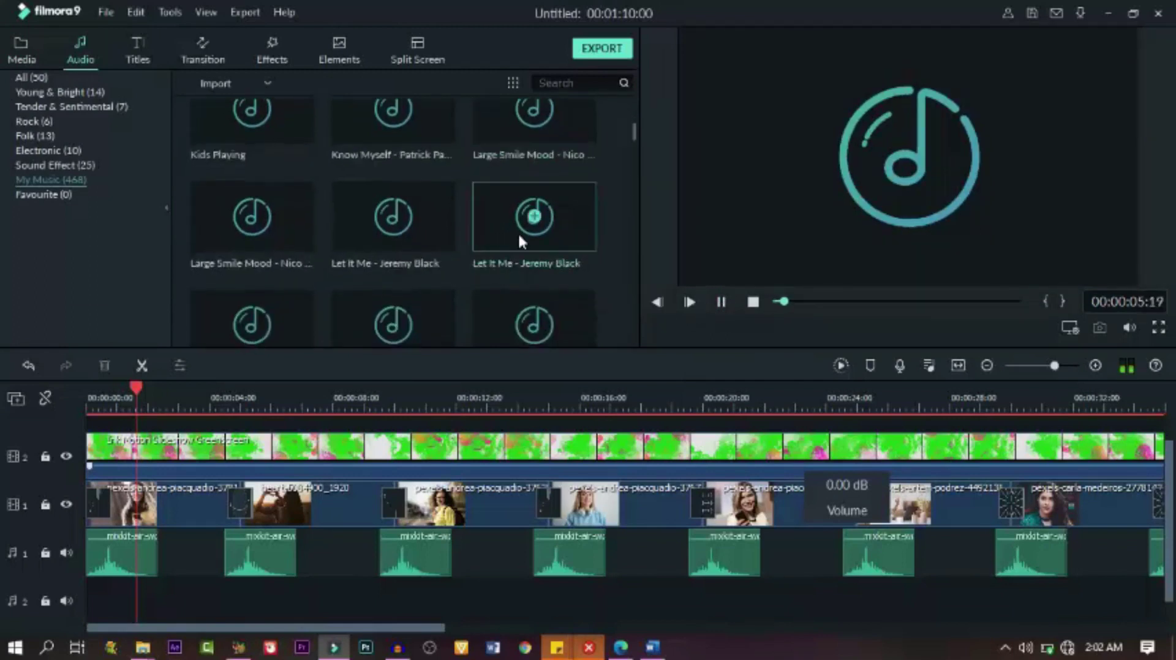
left_click(494, 227)
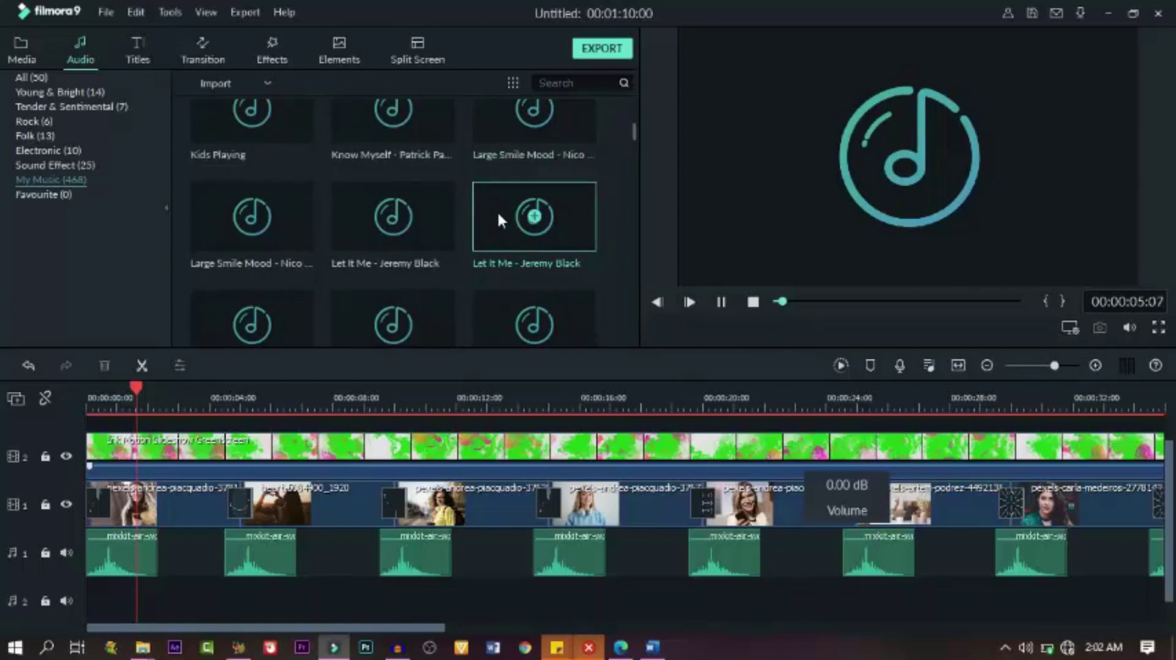
left_click_drag(499, 220, 82, 558)
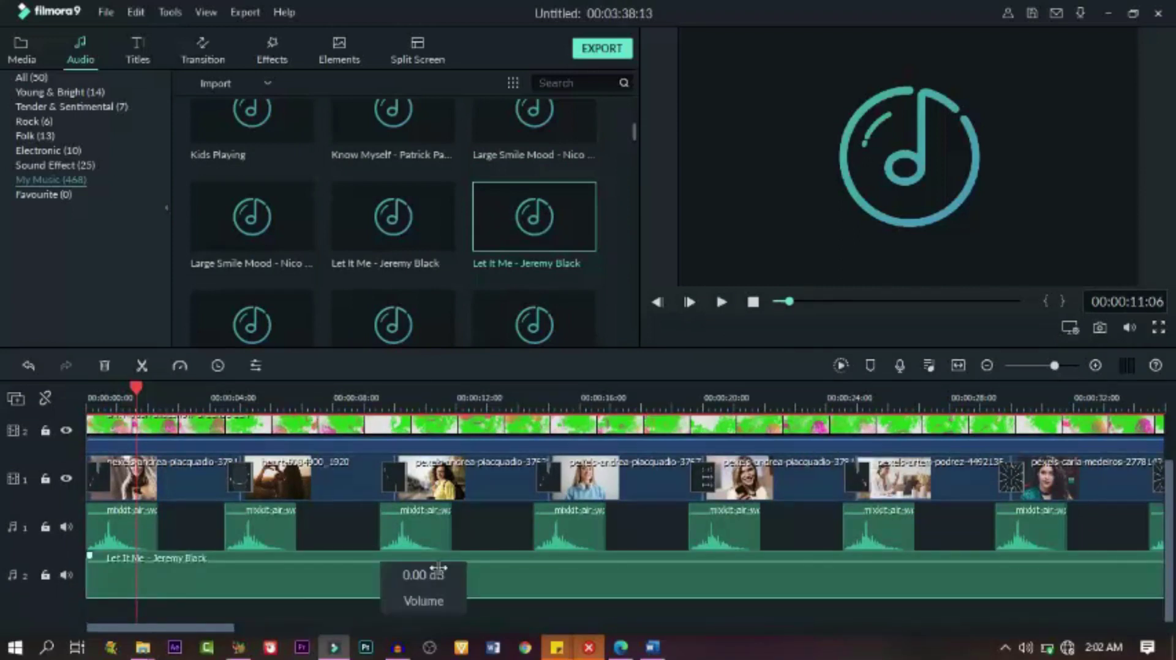
- Play the slideshow from the start to about 00:00:19:16 to check it with the background music
left_click_drag(136, 387, 60, 408)
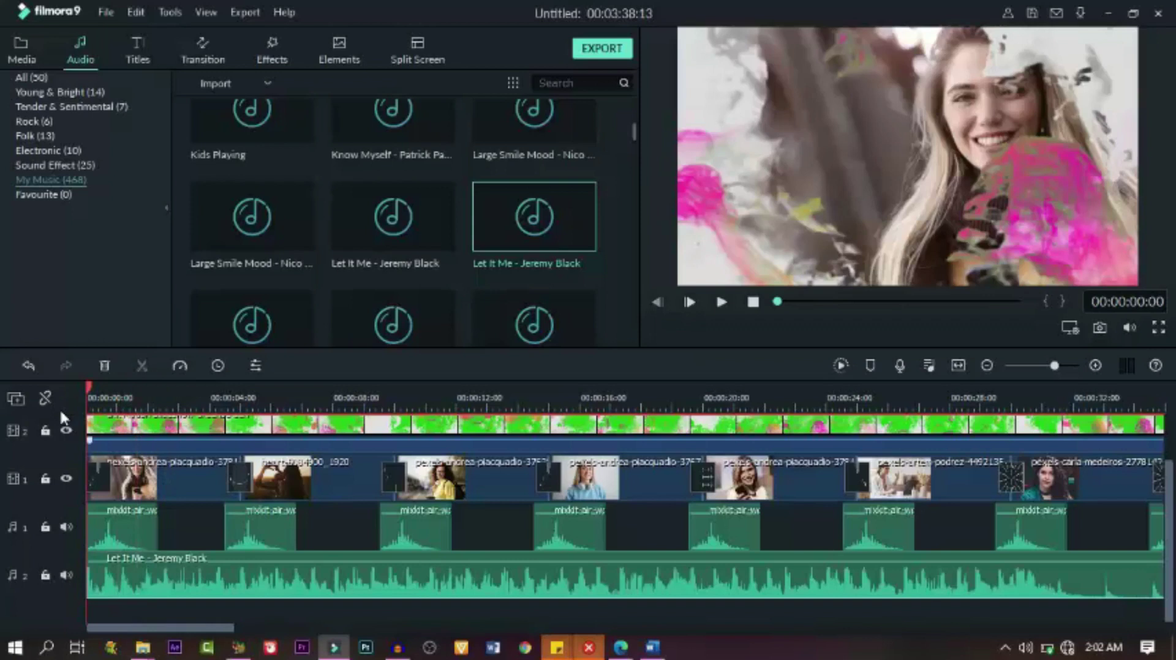
key("space")
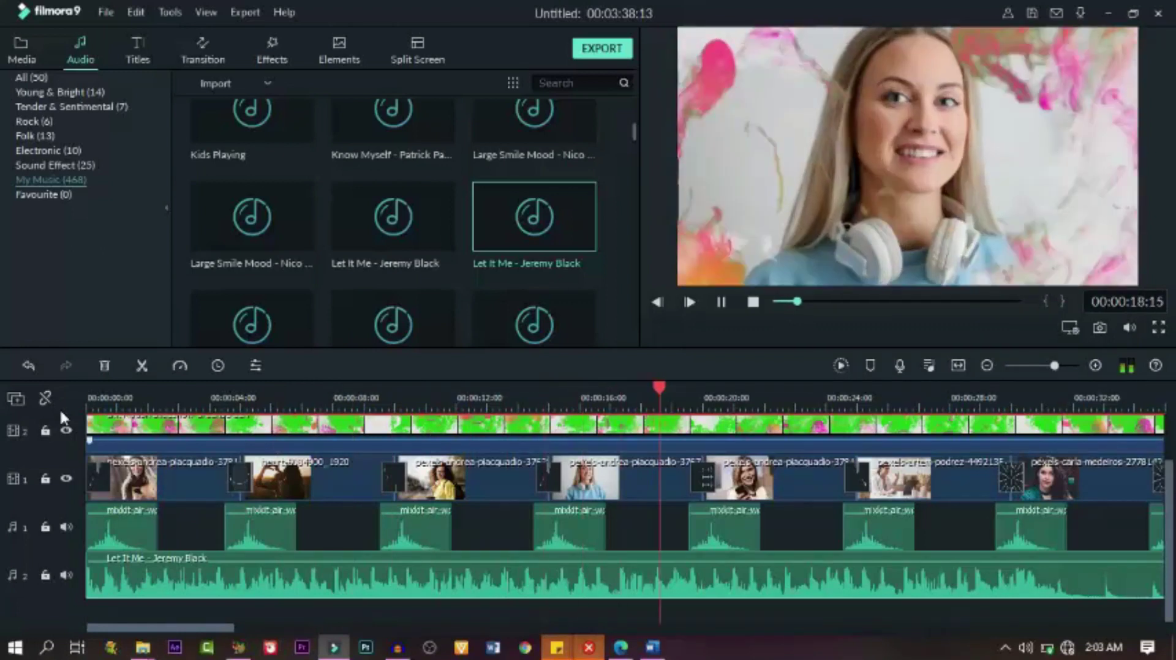
- Split the background music at 00:01:10:00, where the last photo ends, and delete the excess
left_click_drag(216, 625, 439, 616)
left_click(518, 389)
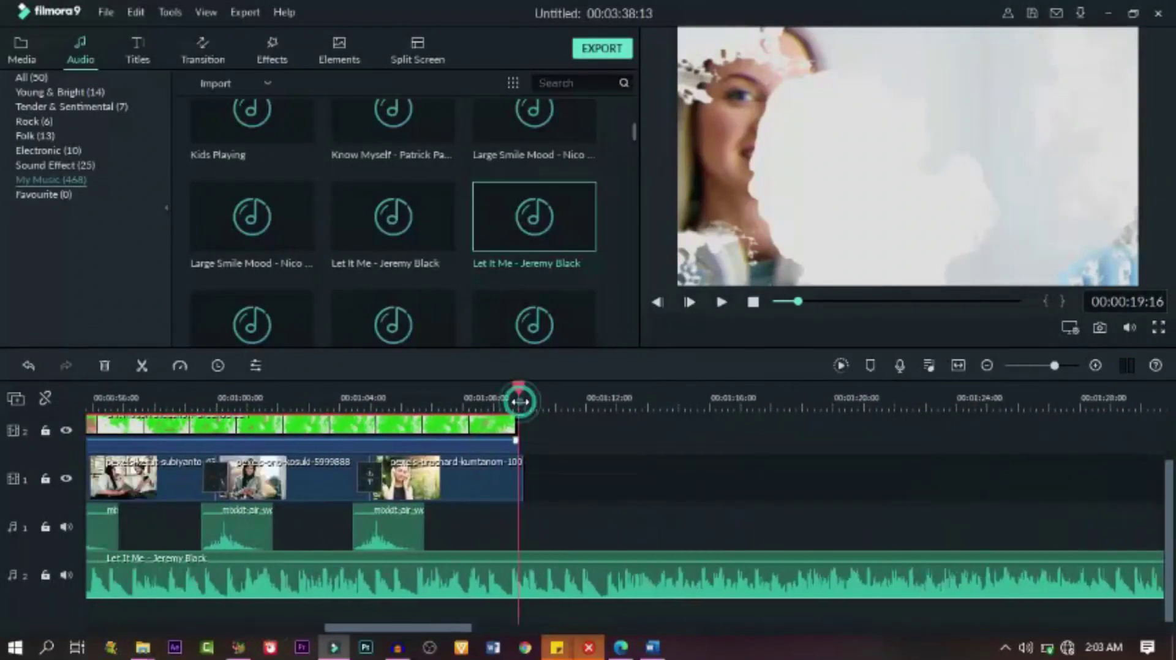
left_click_drag(518, 386, 524, 391)
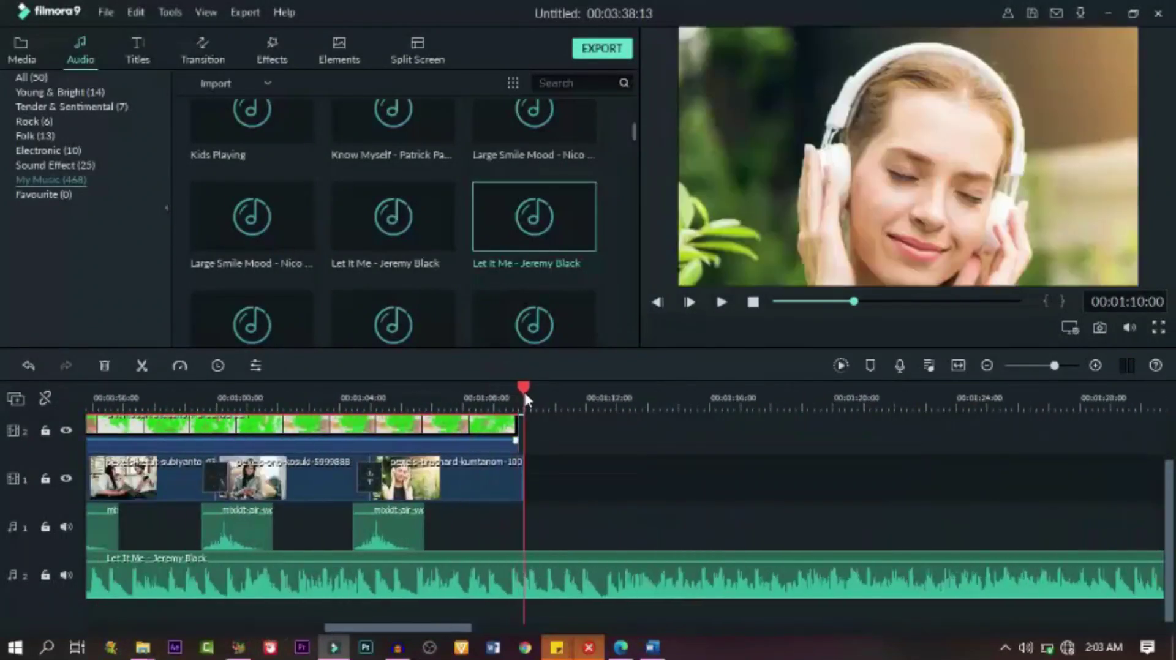
left_click(141, 366)
left_click(105, 366)
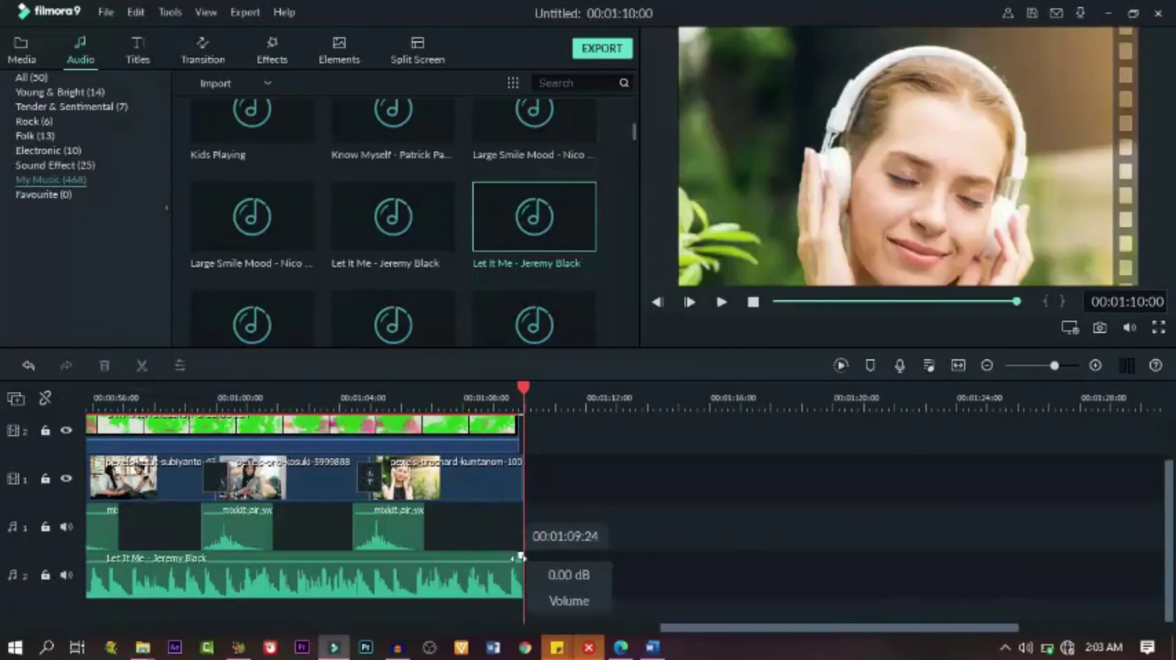
- Add a short fade-in at the beginning of the background music clip
left_click_drag(723, 624, 93, 625)
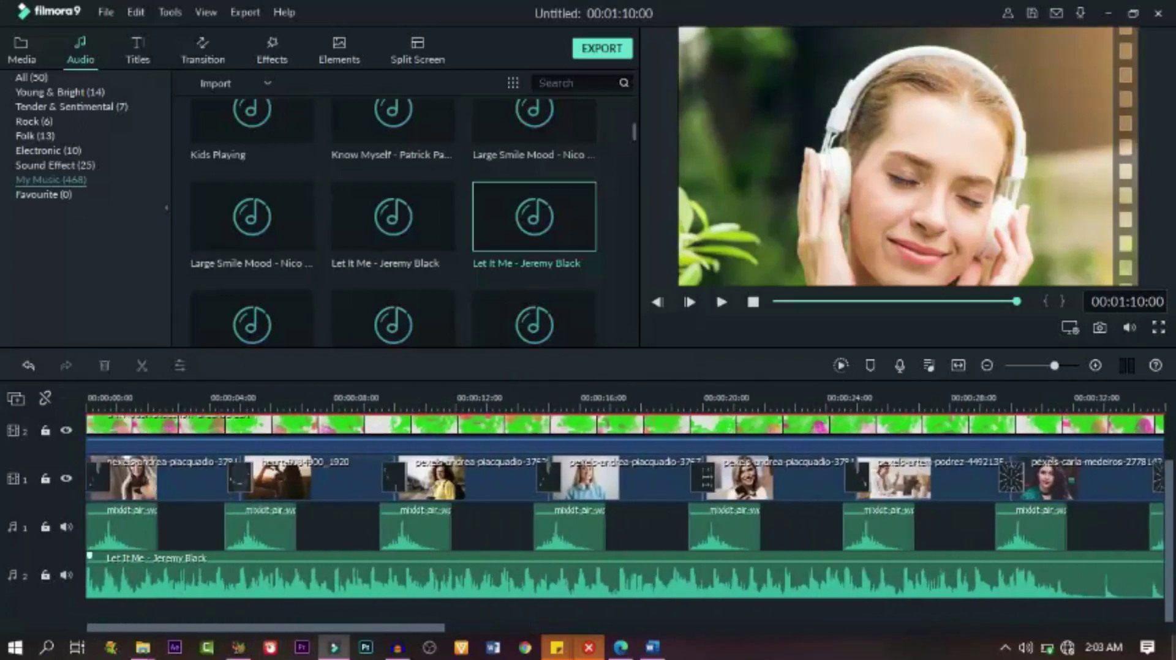
mouse_move(90, 555)
left_click_drag(90, 555, 104, 555)
- Look over the finished timeline and start exporting the INK PHOTO SLIDESHOW project
scroll(559, 518, "up", 1)
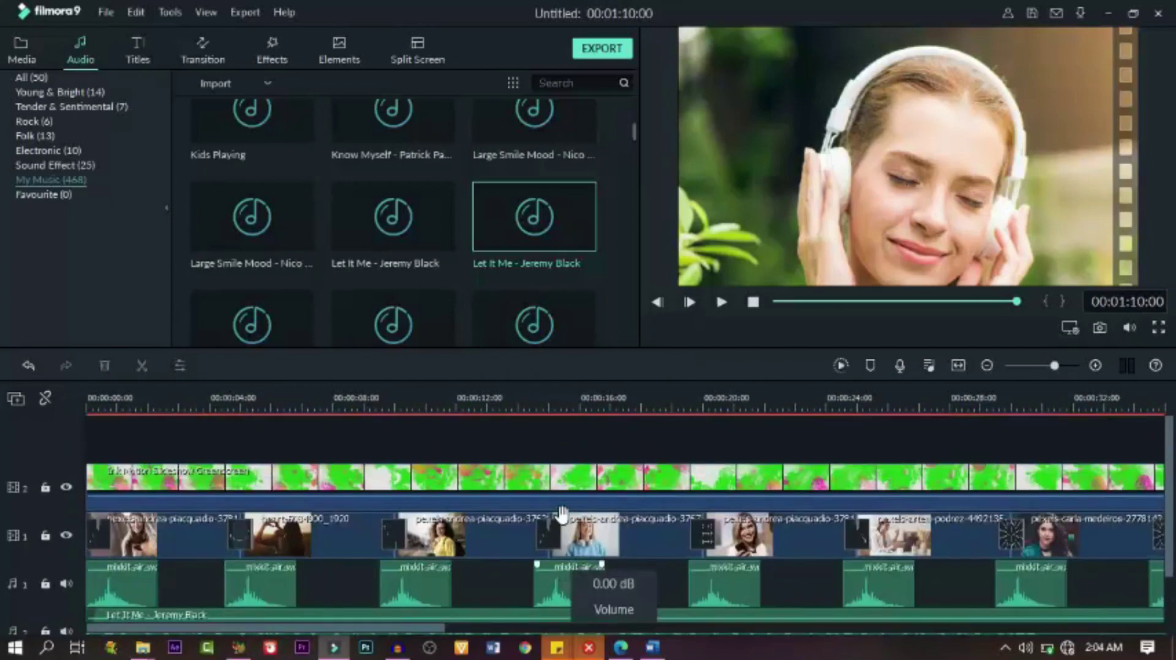
scroll(562, 522, "right", 5)
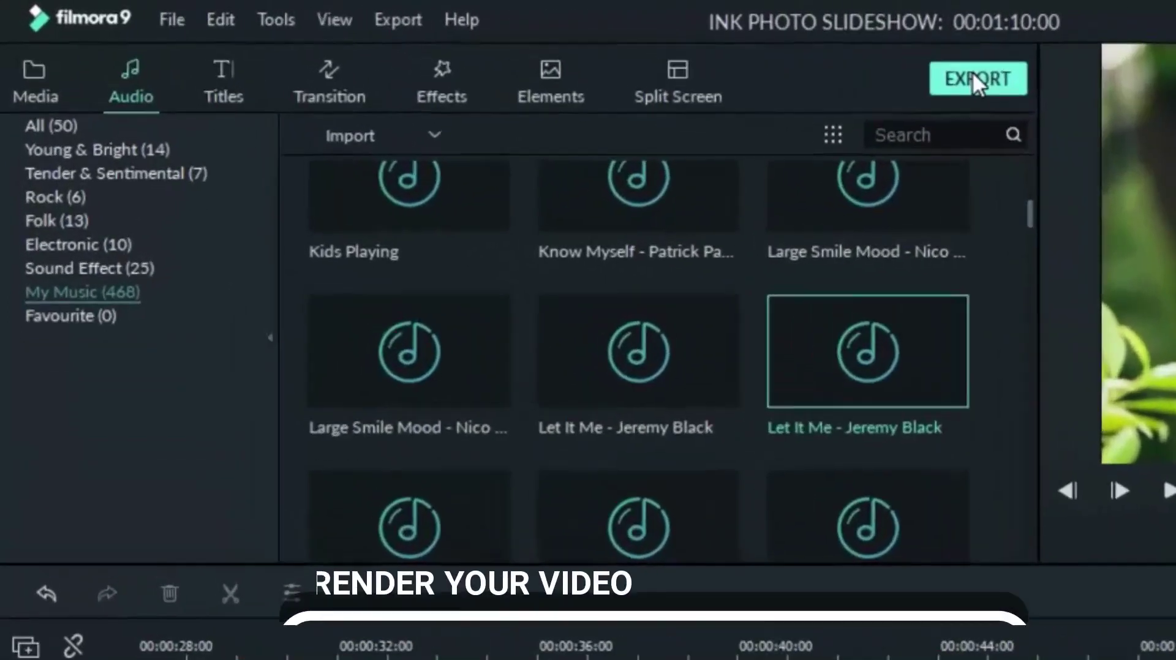
left_click(601, 49)
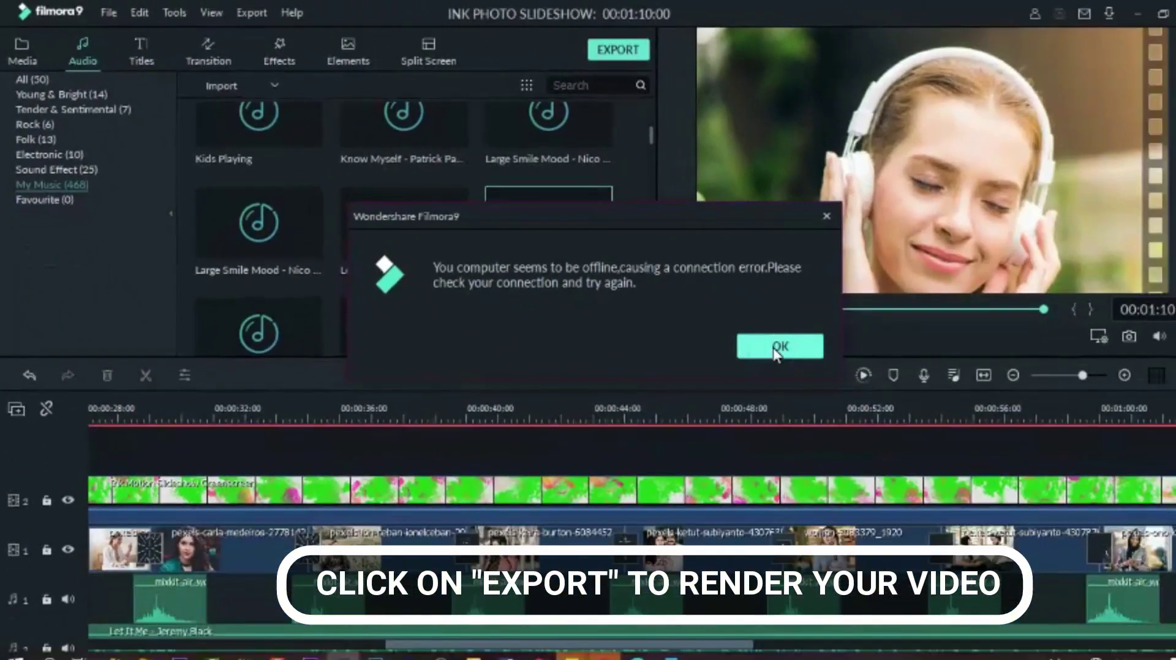
left_click(775, 347)
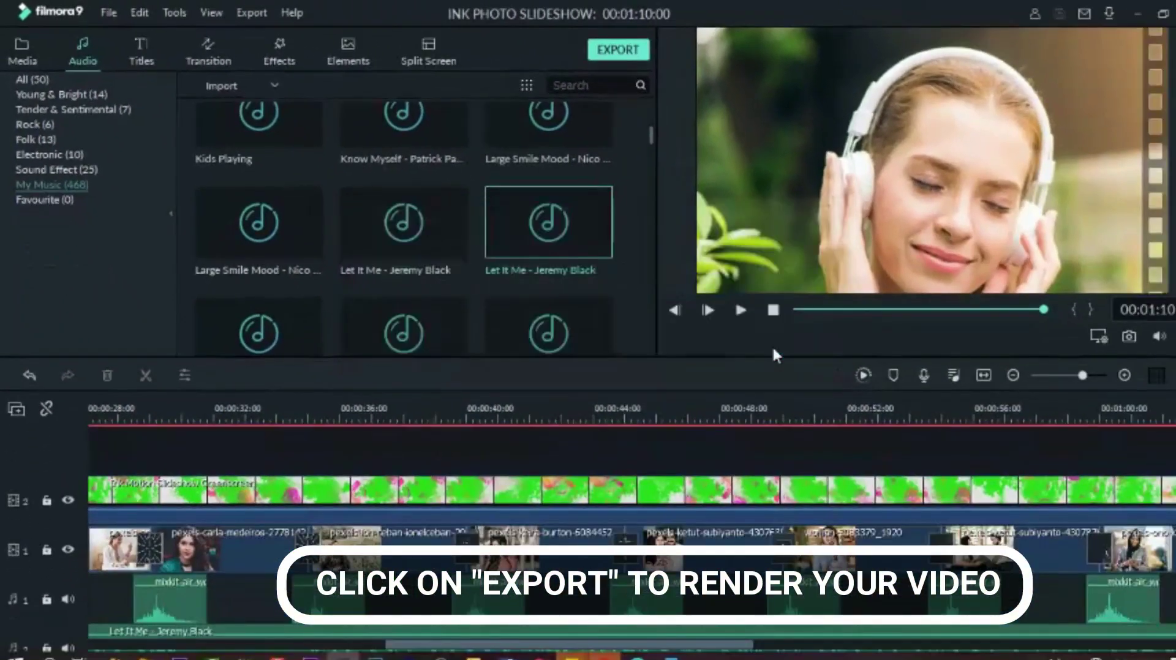